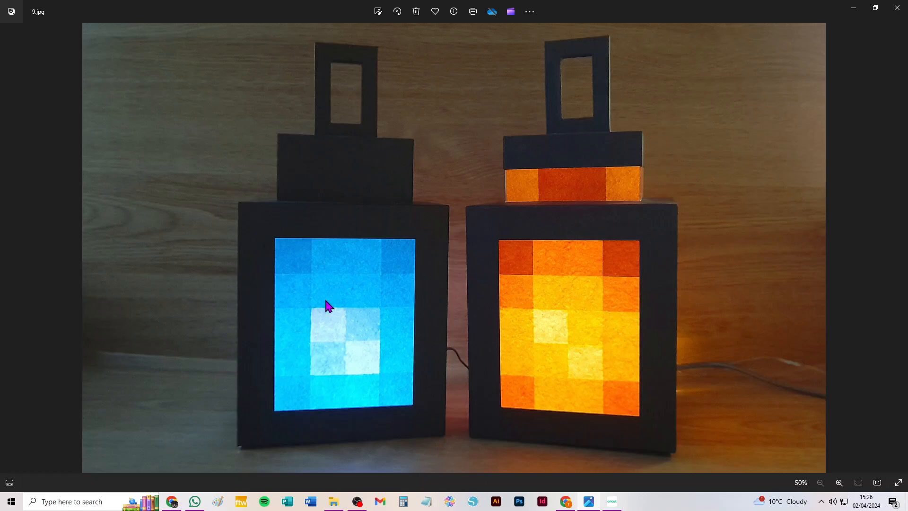
- Browse the photos of the finished blue and orange paper lanterns, lit and unlit
{"action": "left_click", "coordinate": [900, 248]}
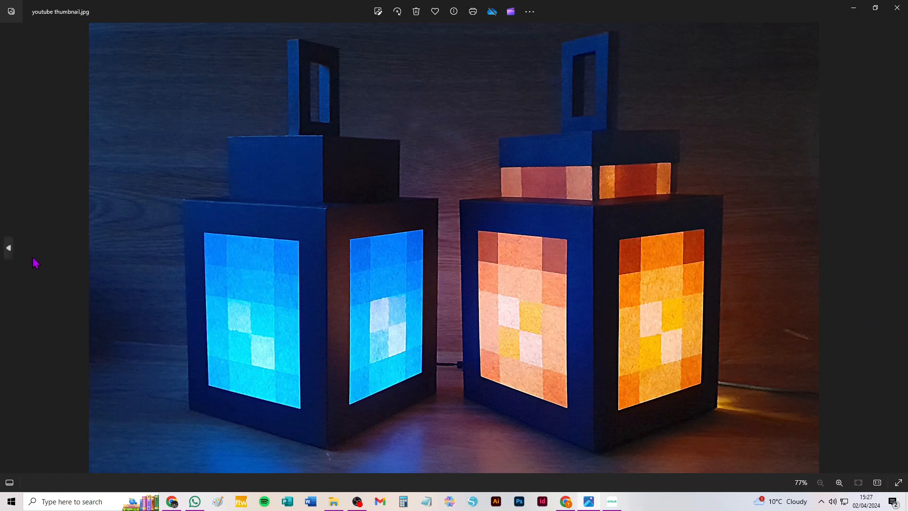
{"action": "left_click", "coordinate": [9, 248]}
{"action": "left_click", "coordinate": [9, 247]}
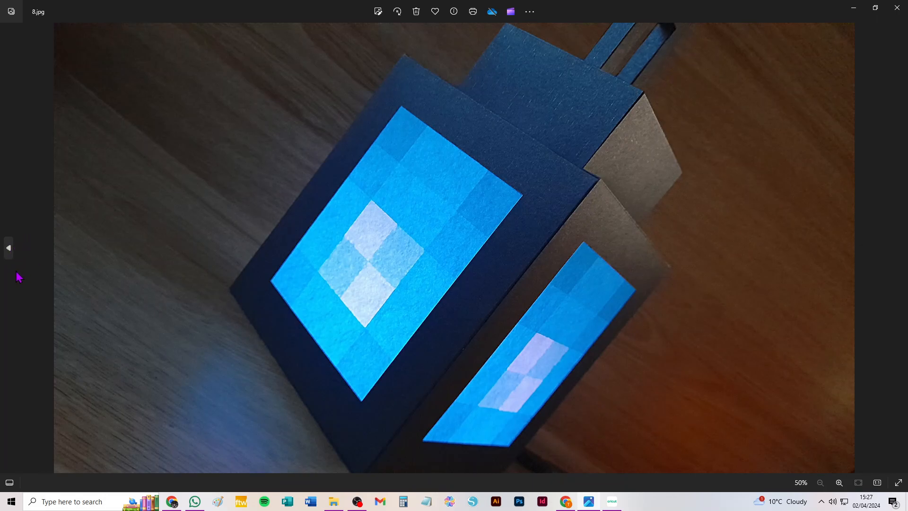
{"action": "left_click", "coordinate": [9, 248]}
{"action": "left_click", "coordinate": [9, 248]}
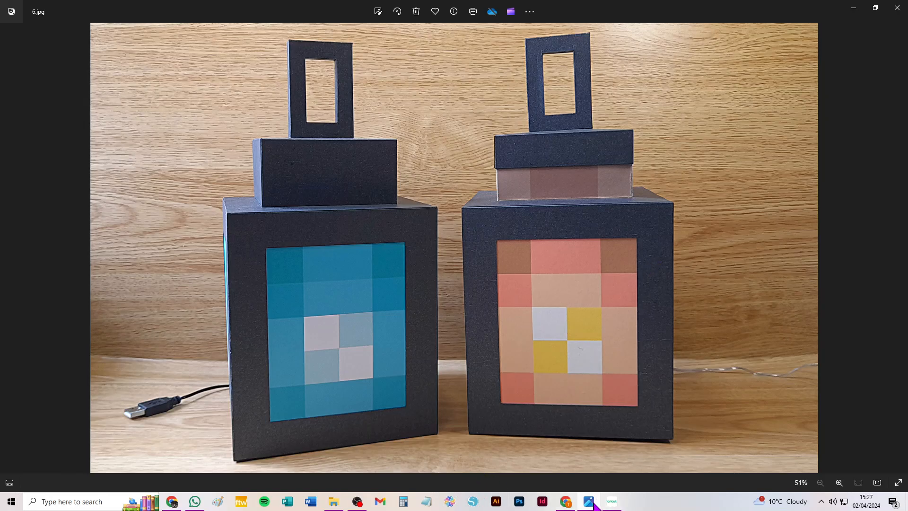
- Switch to Cricut Design Space, add the uploaded grey and pale-yellow lantern template without the square-cornered cross to the canvas, and move it away from the corner
{"action": "left_click", "coordinate": [612, 502]}
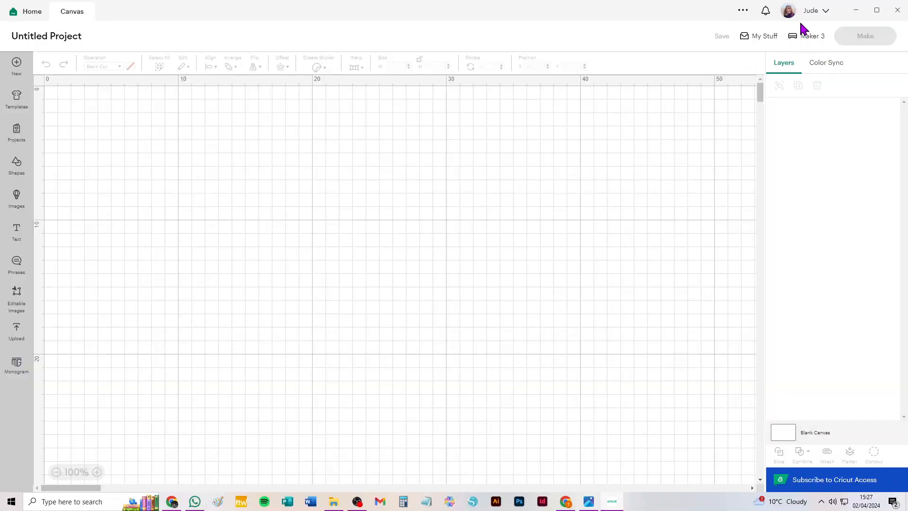
{"action": "left_click", "coordinate": [18, 336]}
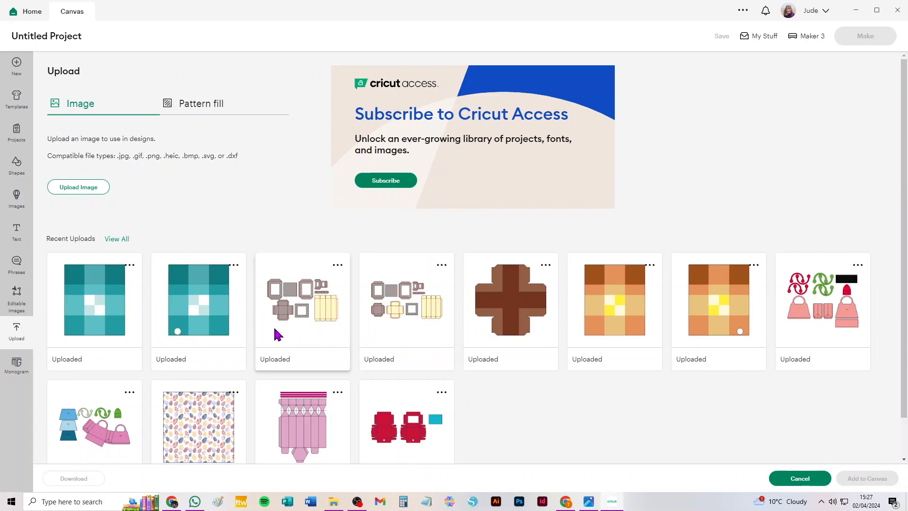
{"action": "left_click", "coordinate": [420, 302]}
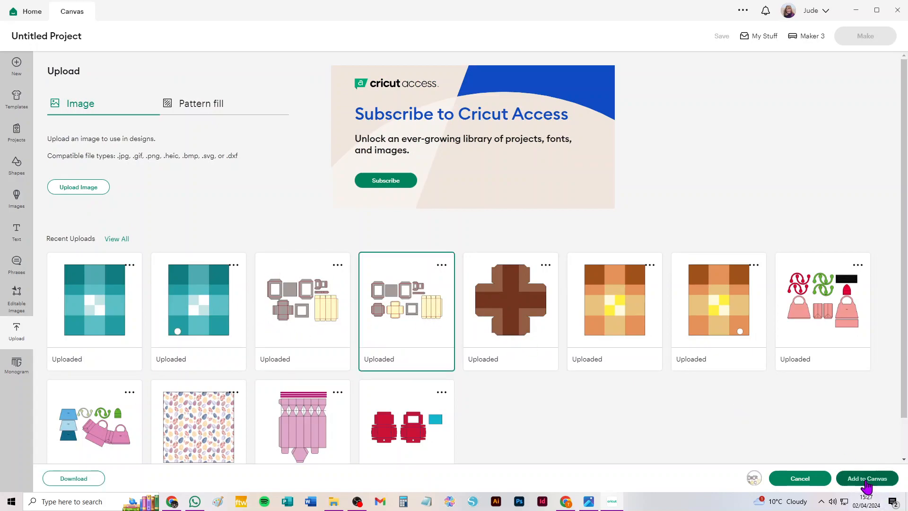
{"action": "left_click", "coordinate": [862, 478]}
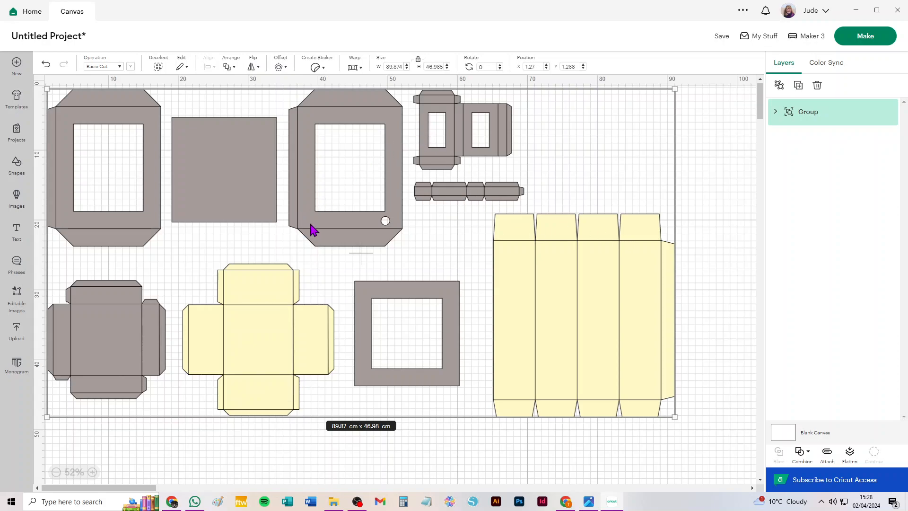
{"action": "left_click_drag", "start_coordinate": [312, 228], "coordinate": [349, 241]}
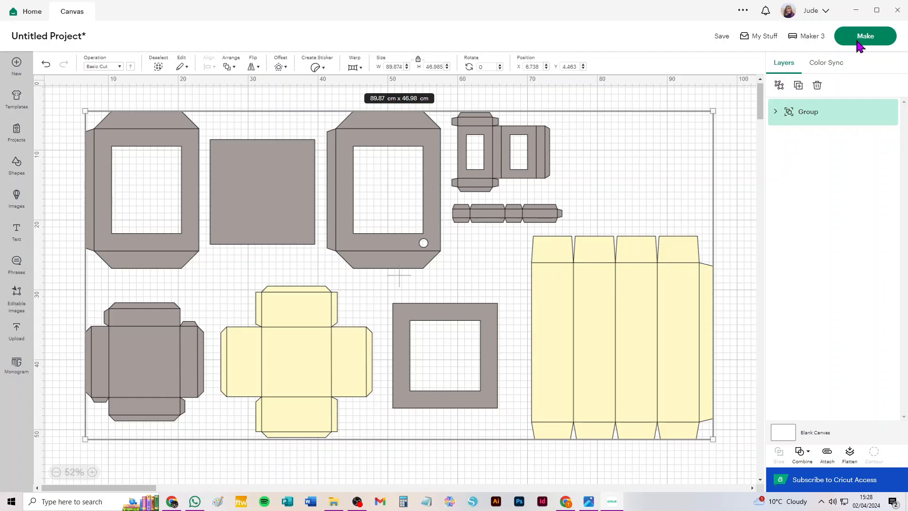
- Ungroup the lantern template and set its fold-line layer's operation to Score
{"action": "left_click", "coordinate": [779, 86]}
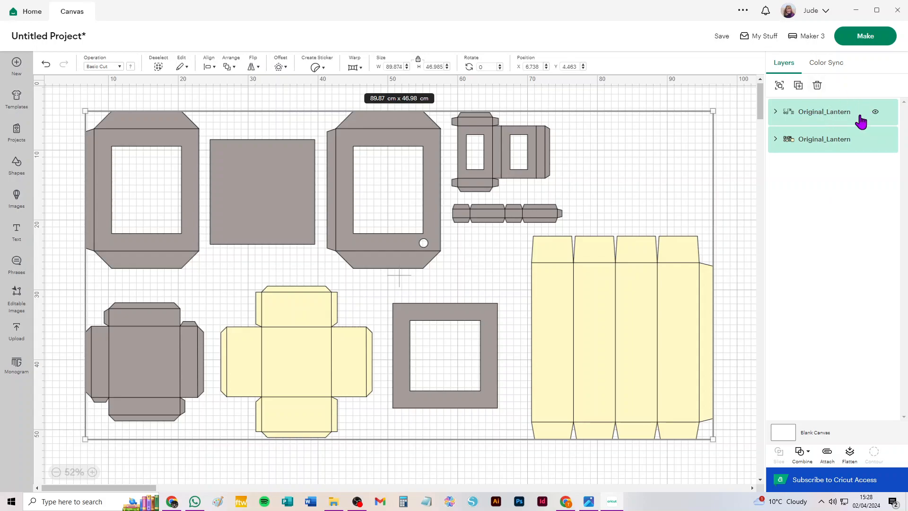
{"action": "left_click", "coordinate": [842, 118]}
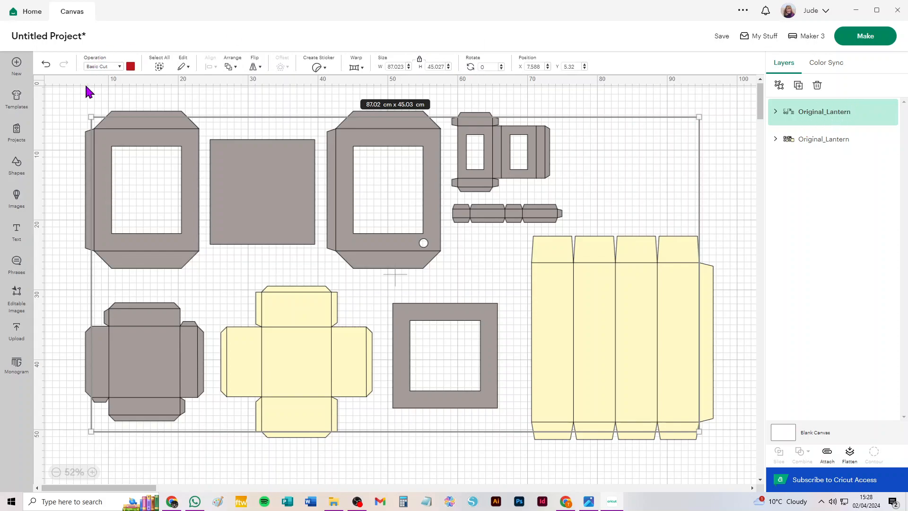
{"action": "left_click", "coordinate": [101, 71]}
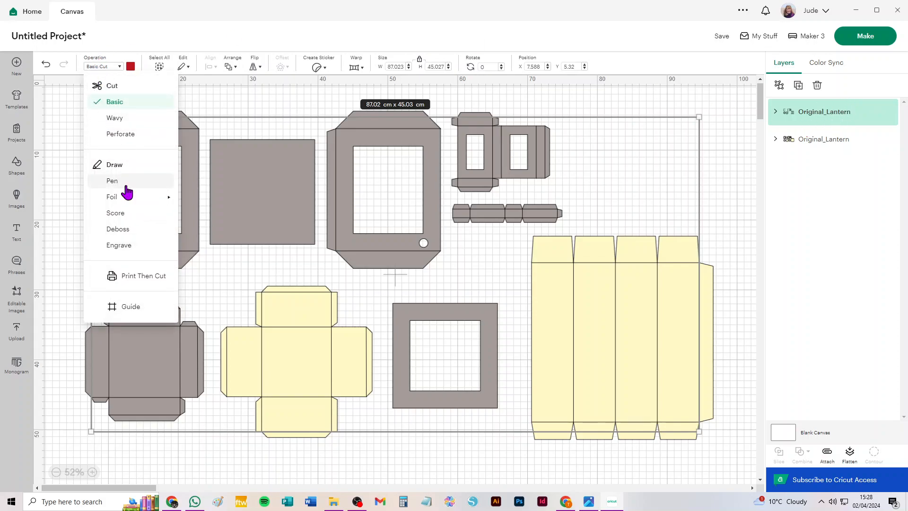
{"action": "left_click", "coordinate": [116, 213]}
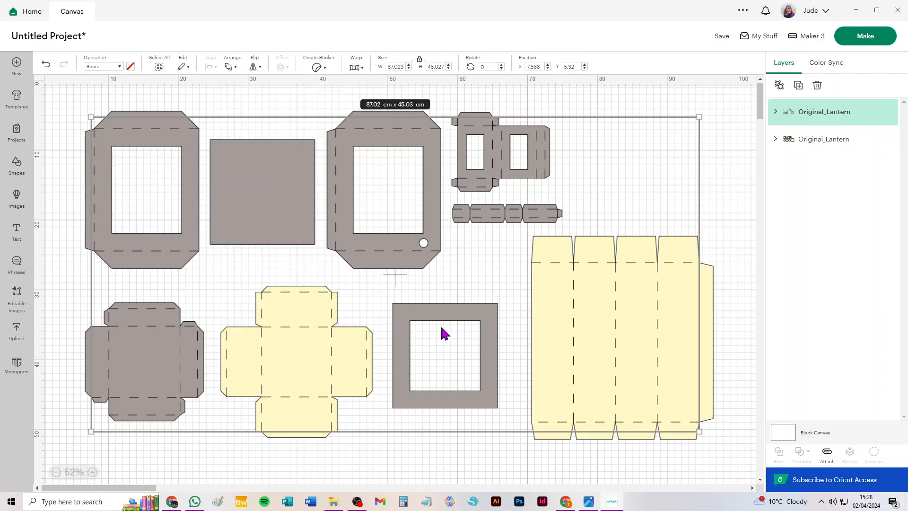
- Ungroup the score lines and the cut shapes so every lantern piece has its own layers
{"action": "left_click", "coordinate": [780, 87]}
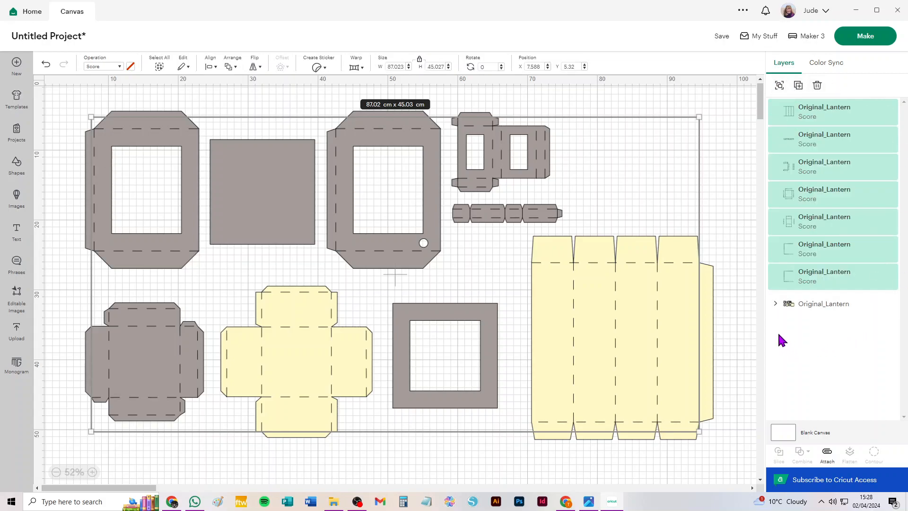
{"action": "left_click", "coordinate": [806, 307]}
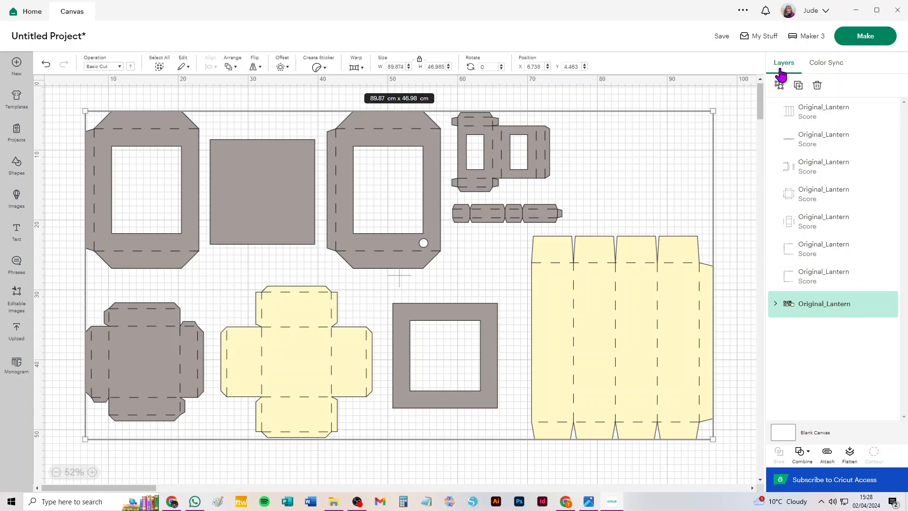
{"action": "left_click", "coordinate": [779, 86]}
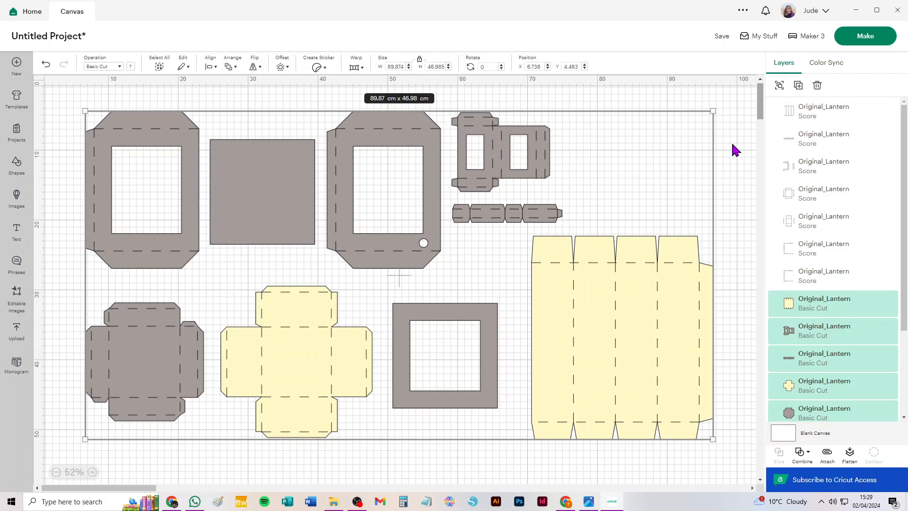
{"action": "left_click", "coordinate": [734, 100]}
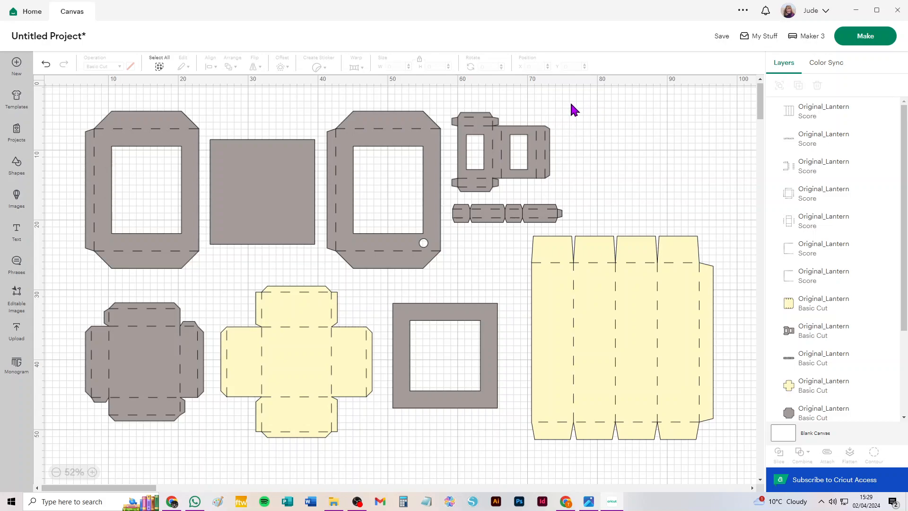
- Attach the score lines to the small handle piece and to the narrow strip below it
{"action": "left_click_drag", "start_coordinate": [572, 103], "coordinate": [447, 199]}
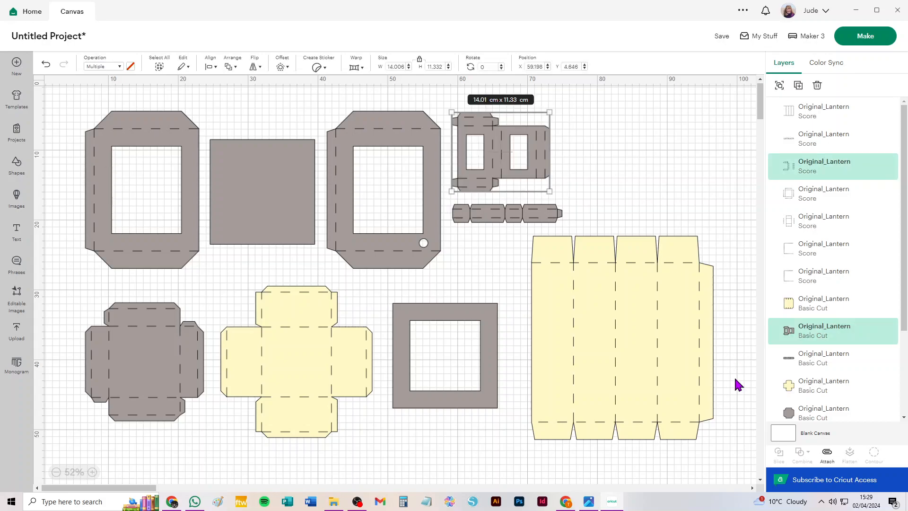
{"action": "left_click", "coordinate": [826, 455]}
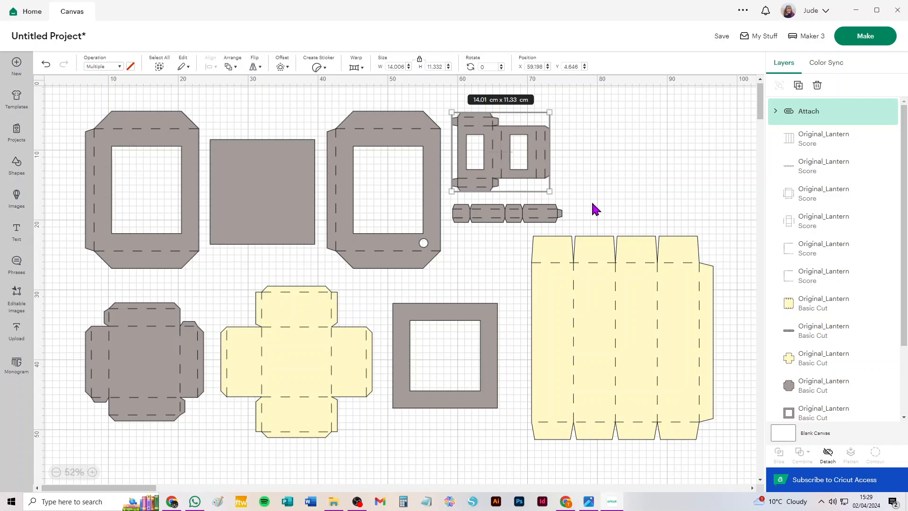
{"action": "left_click_drag", "start_coordinate": [591, 199], "coordinate": [449, 227]}
{"action": "left_click", "coordinate": [827, 456]}
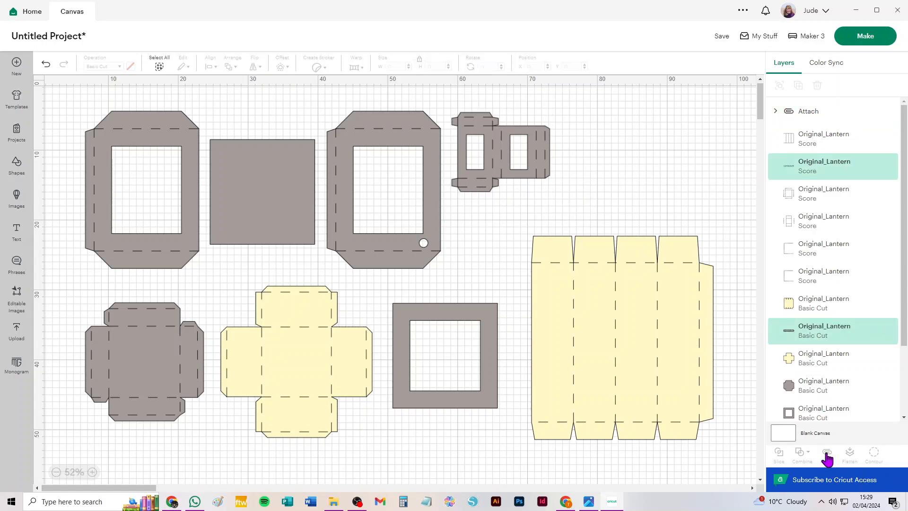
- Attach the score lines to the large yellow four-panel piece and to the yellow cross-shaped piece
{"action": "left_click_drag", "start_coordinate": [728, 452], "coordinate": [520, 235]}
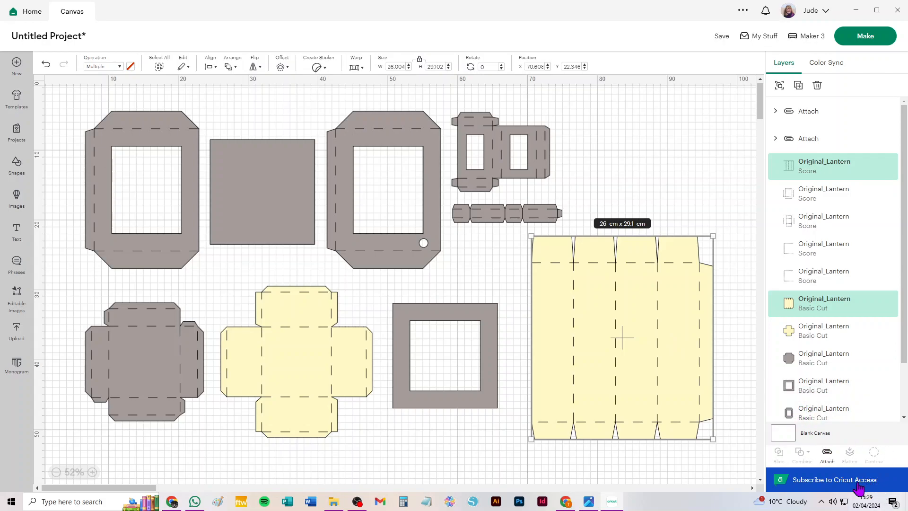
{"action": "left_click", "coordinate": [827, 454]}
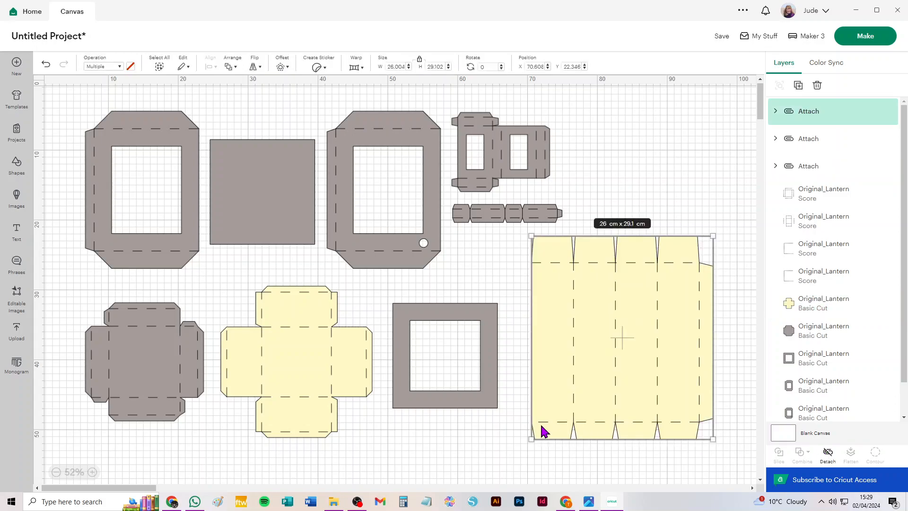
{"action": "left_click_drag", "start_coordinate": [371, 449], "coordinate": [218, 273]}
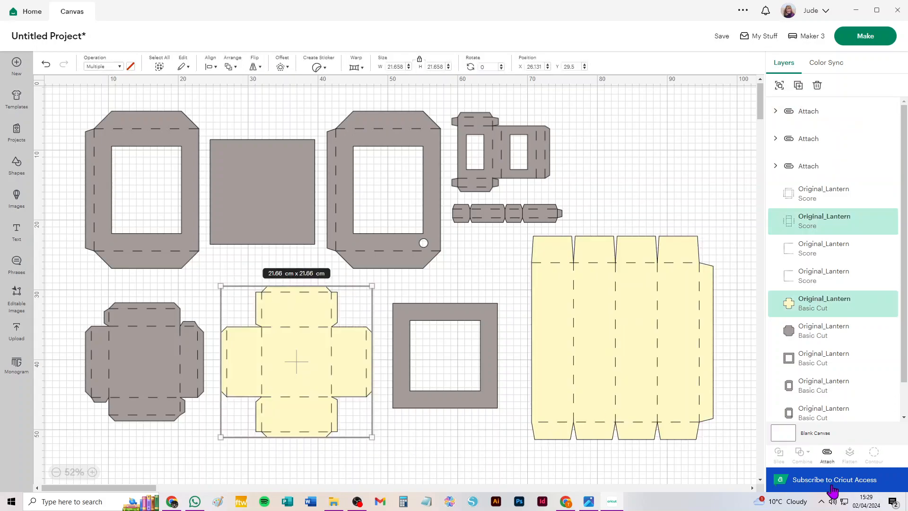
{"action": "left_click", "coordinate": [827, 454]}
- Attach the score lines to the grey flapped lid piece and to each of the two large window frames
{"action": "left_click_drag", "start_coordinate": [70, 437], "coordinate": [212, 292]}
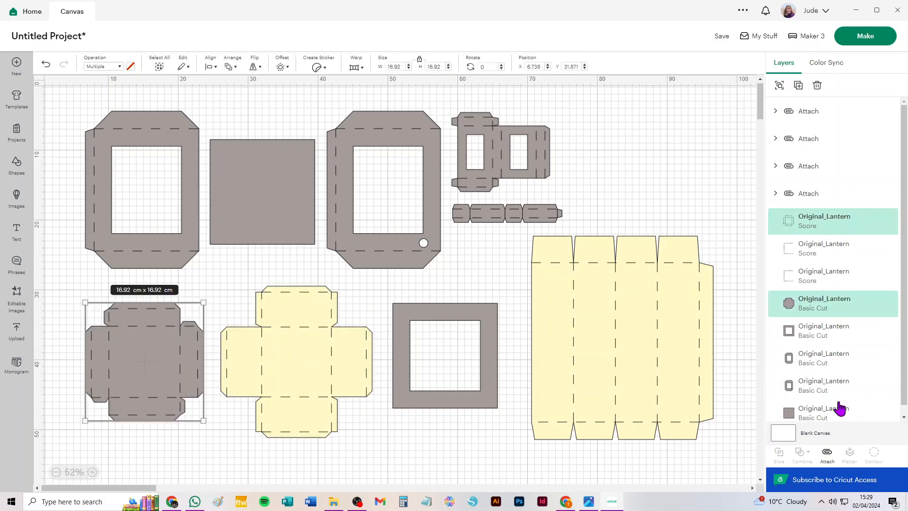
{"action": "left_click", "coordinate": [827, 454]}
{"action": "left_click_drag", "start_coordinate": [58, 102], "coordinate": [203, 278]}
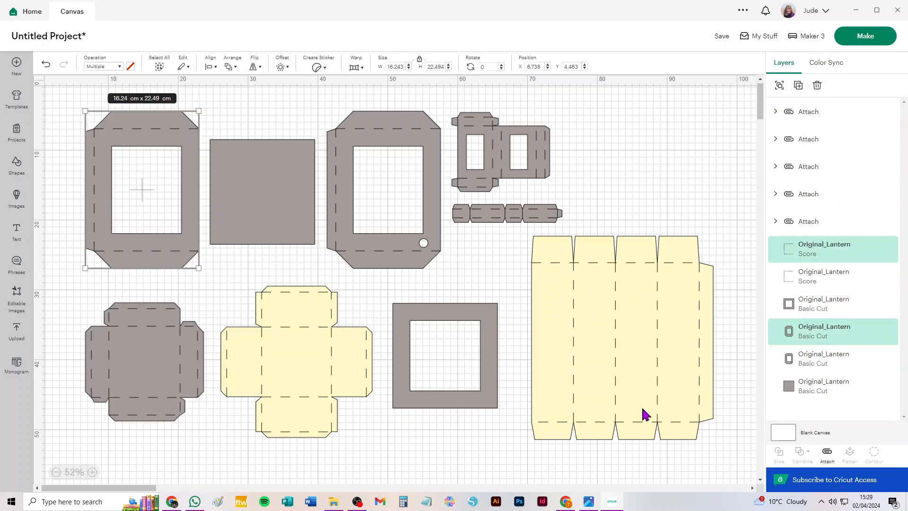
{"action": "left_click", "coordinate": [827, 453]}
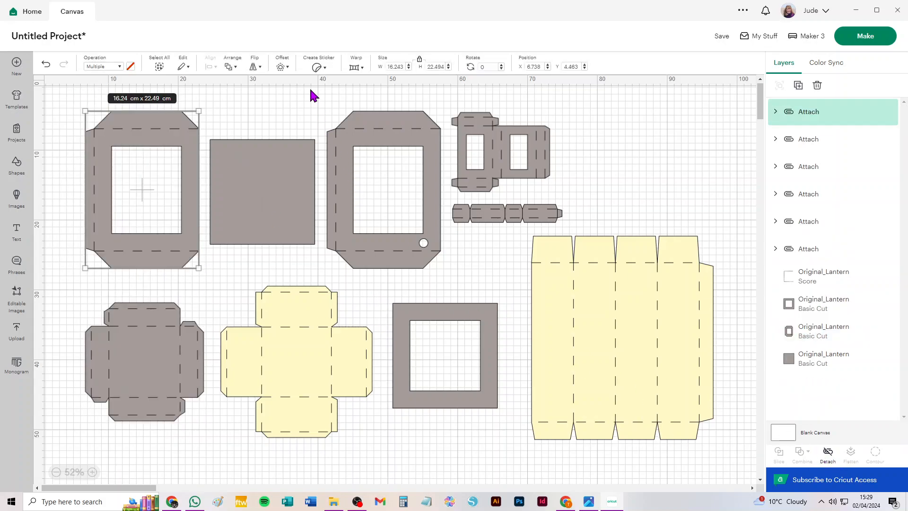
{"action": "left_click_drag", "start_coordinate": [321, 95], "coordinate": [441, 277]}
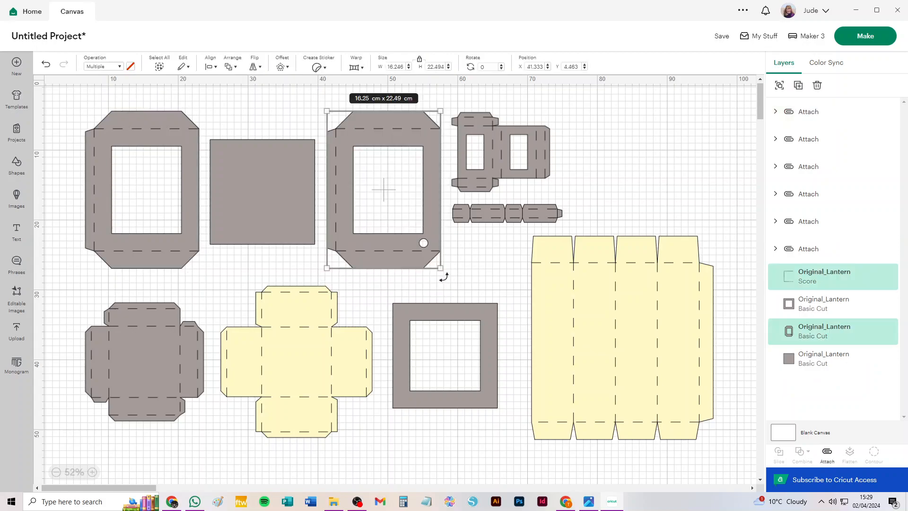
{"action": "left_click", "coordinate": [827, 453]}
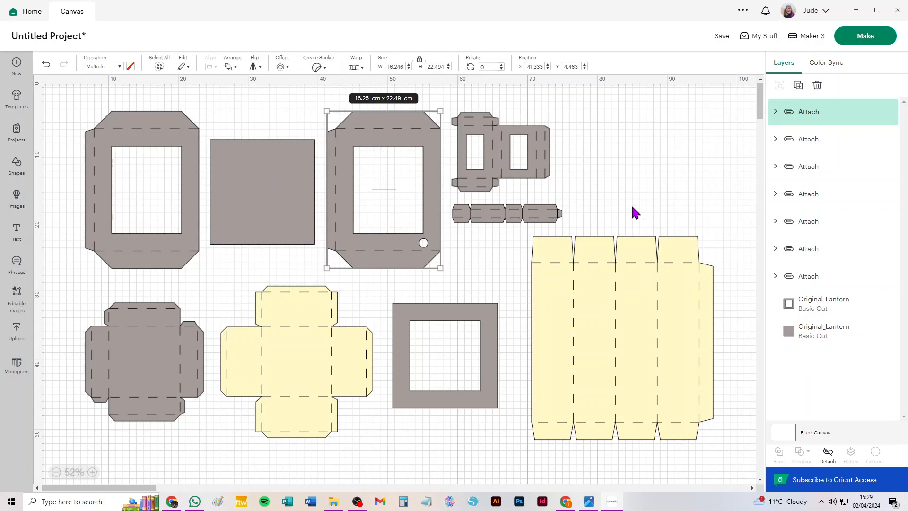
- Move the handle piece and narrow strip above the yellow four-panel piece, and check them against the lantern photo
{"action": "left_click_drag", "start_coordinate": [488, 163], "coordinate": [638, 161]}
{"action": "left_click_drag", "start_coordinate": [538, 218], "coordinate": [678, 210]}
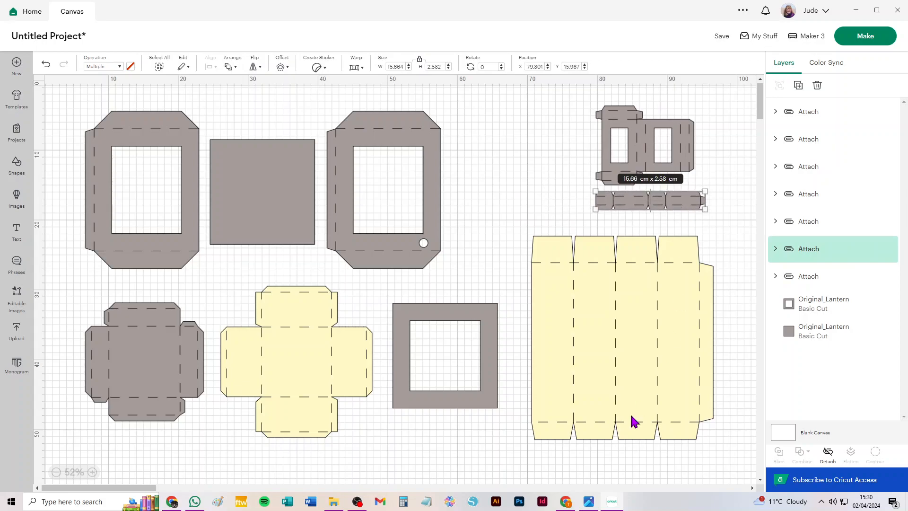
{"action": "left_click", "coordinate": [589, 502]}
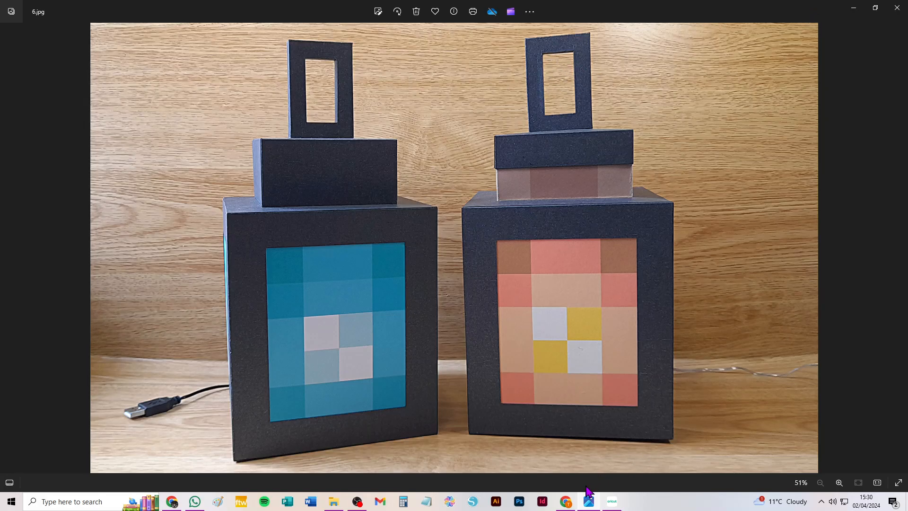
{"action": "left_click", "coordinate": [611, 502]}
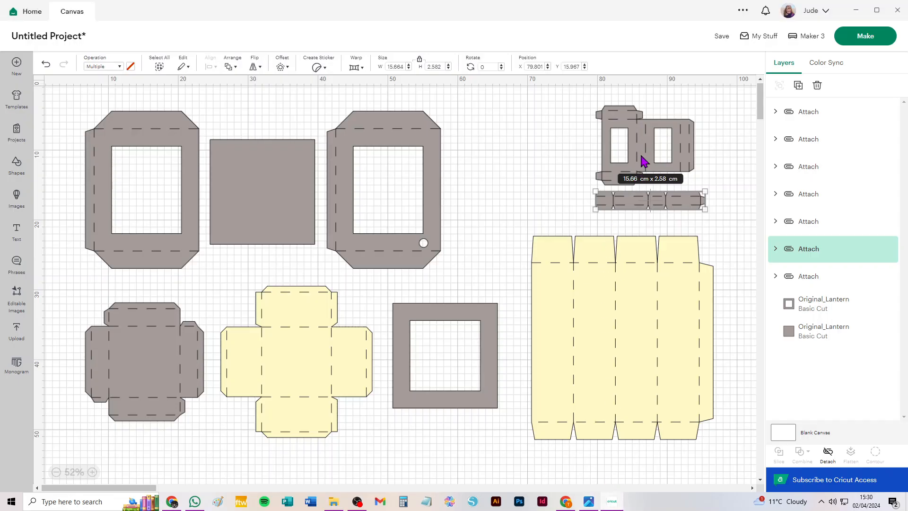
- Detach the score lines from the yellow four-panel piece, and move the grey square frame beside the handle piece and the solid square into its place
{"action": "left_click_drag", "start_coordinate": [730, 463], "coordinate": [519, 228]}
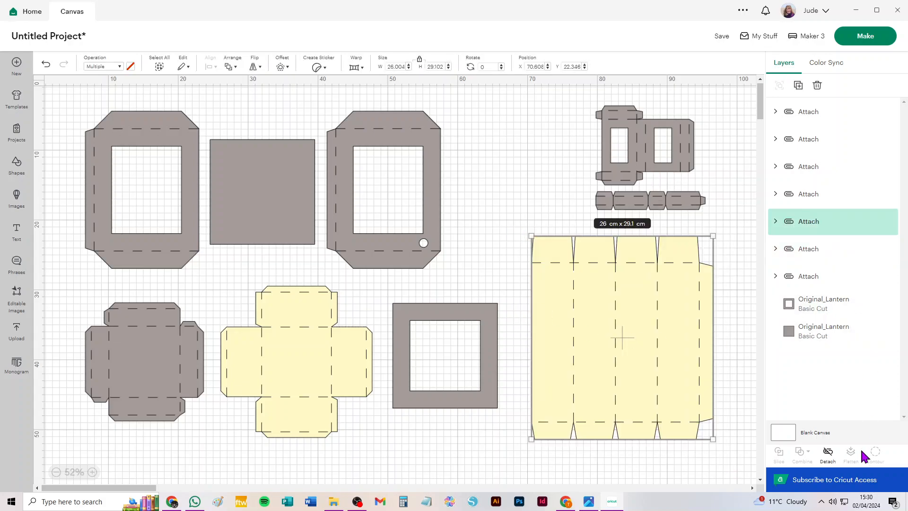
{"action": "left_click", "coordinate": [828, 455]}
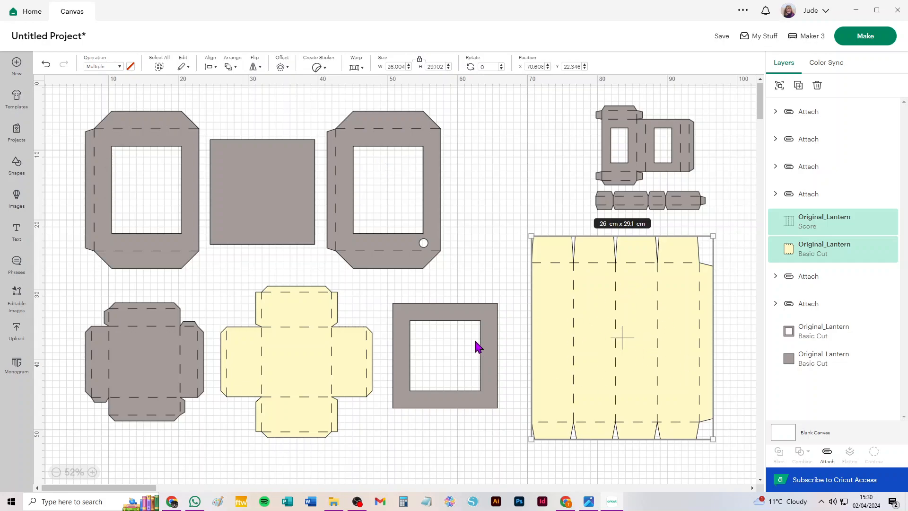
{"action": "left_click_drag", "start_coordinate": [489, 323], "coordinate": [560, 122]}
{"action": "left_click_drag", "start_coordinate": [258, 189], "coordinate": [445, 346]}
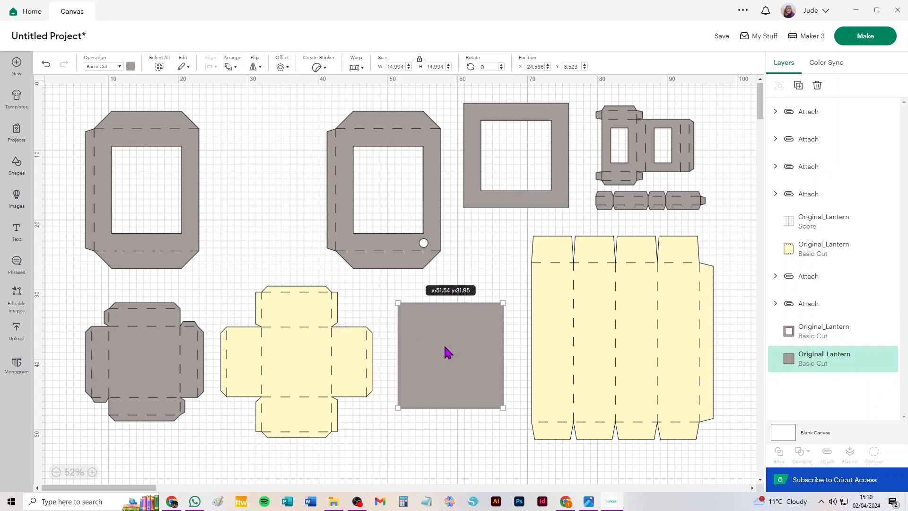
- Detach the score lines from the yellow cross-shaped piece
{"action": "left_click_drag", "start_coordinate": [367, 453], "coordinate": [216, 275]}
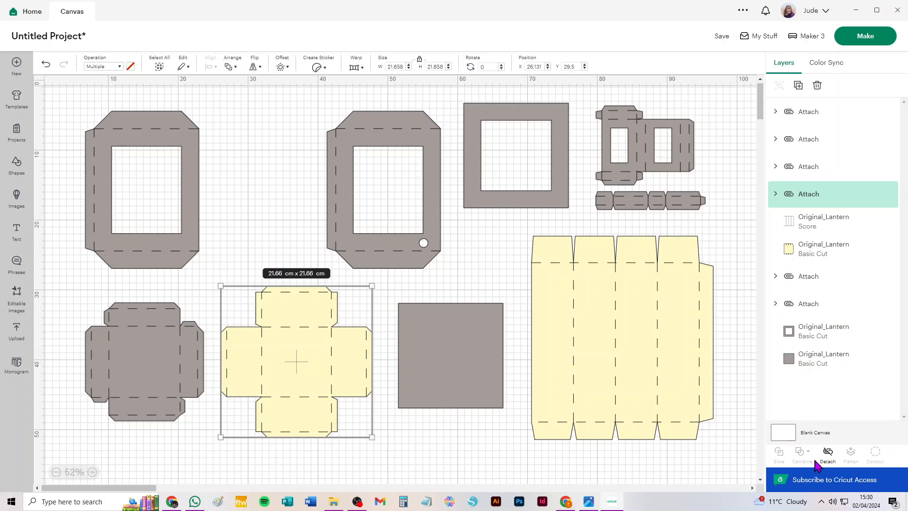
{"action": "left_click", "coordinate": [828, 455]}
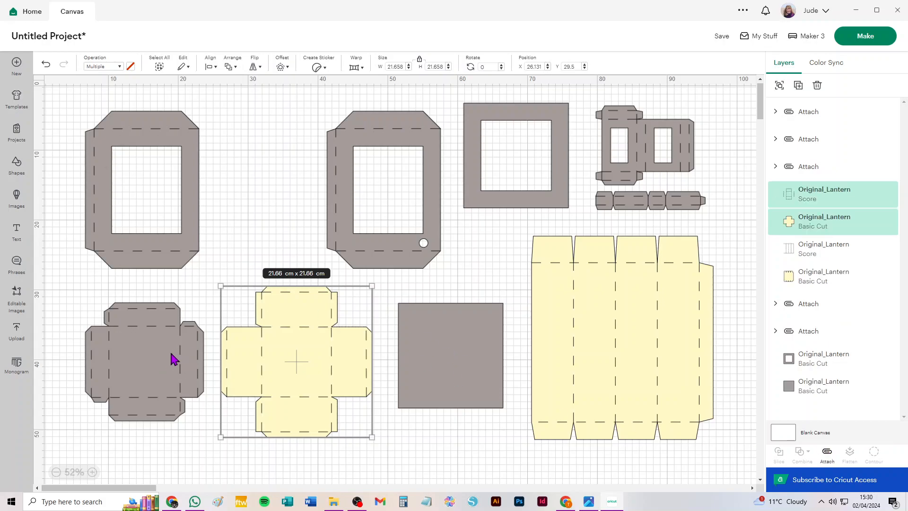
- Page back through the lantern photos in the photo viewer to 2.jpg, and compare them with the grey flapped lid piece in Design Space
{"action": "left_click", "coordinate": [589, 502]}
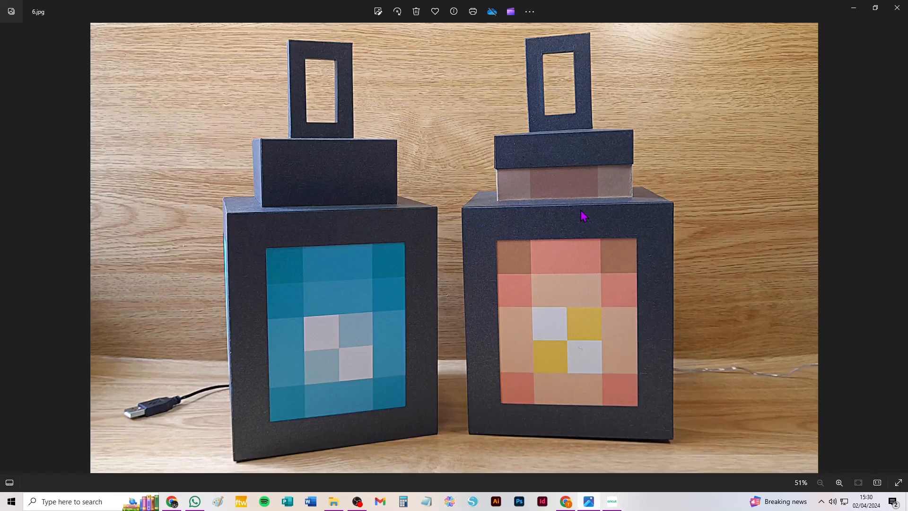
{"action": "left_click", "coordinate": [8, 249]}
{"action": "left_click", "coordinate": [8, 249]}
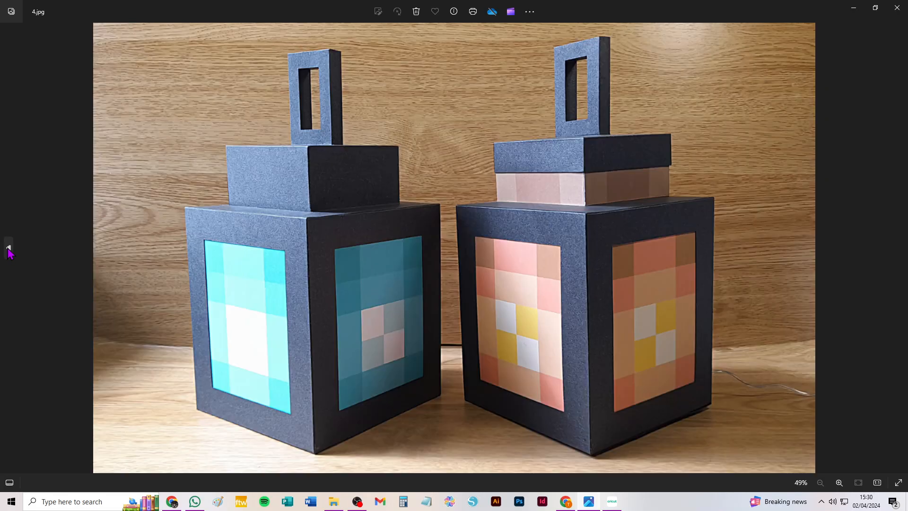
{"action": "left_click", "coordinate": [8, 249]}
{"action": "left_click", "coordinate": [8, 248]}
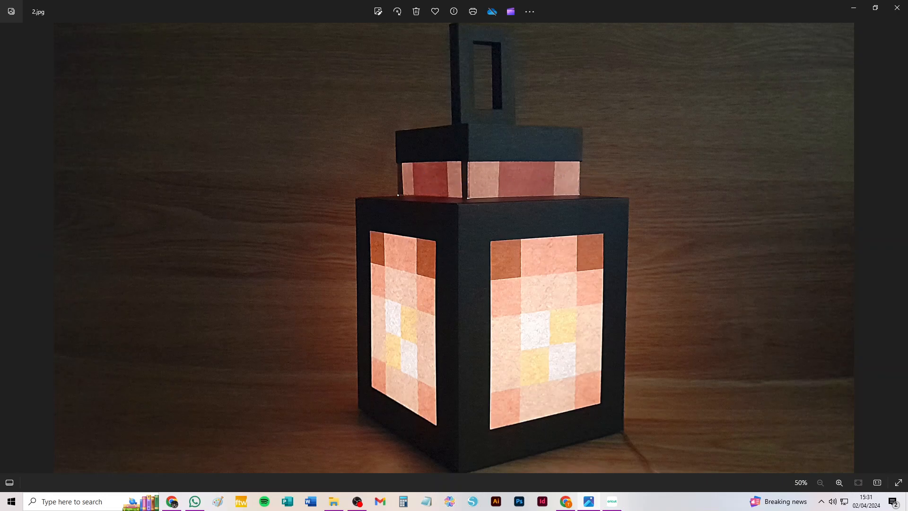
{"action": "left_click", "coordinate": [613, 501]}
{"action": "left_click_drag", "start_coordinate": [203, 442], "coordinate": [55, 290]}
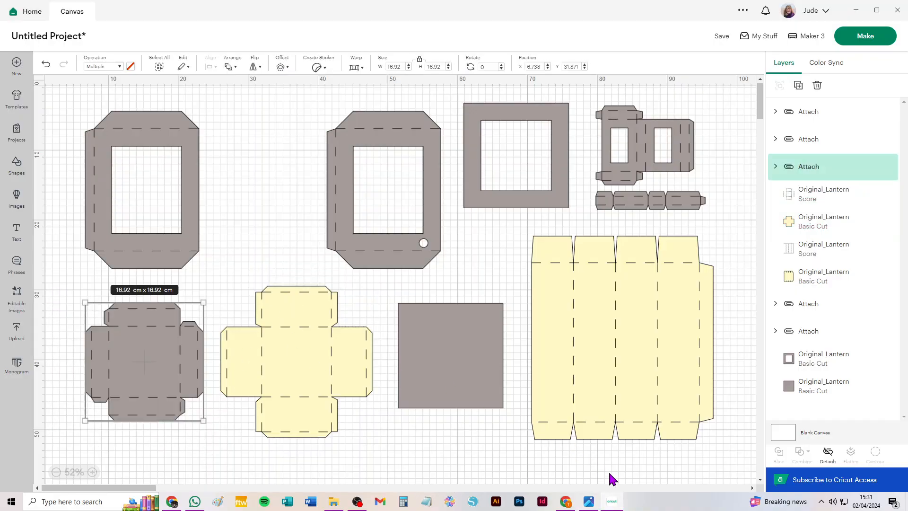
{"action": "left_click", "coordinate": [590, 502]}
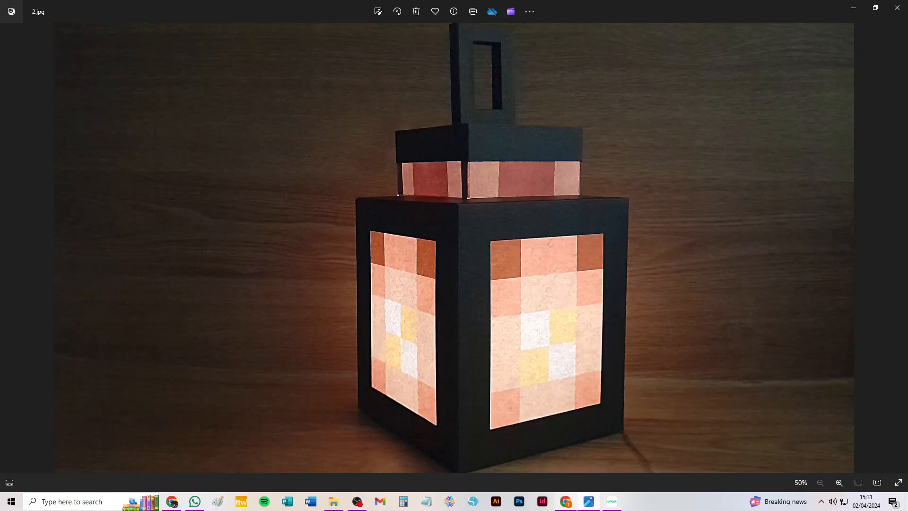
{"action": "left_click", "coordinate": [611, 502]}
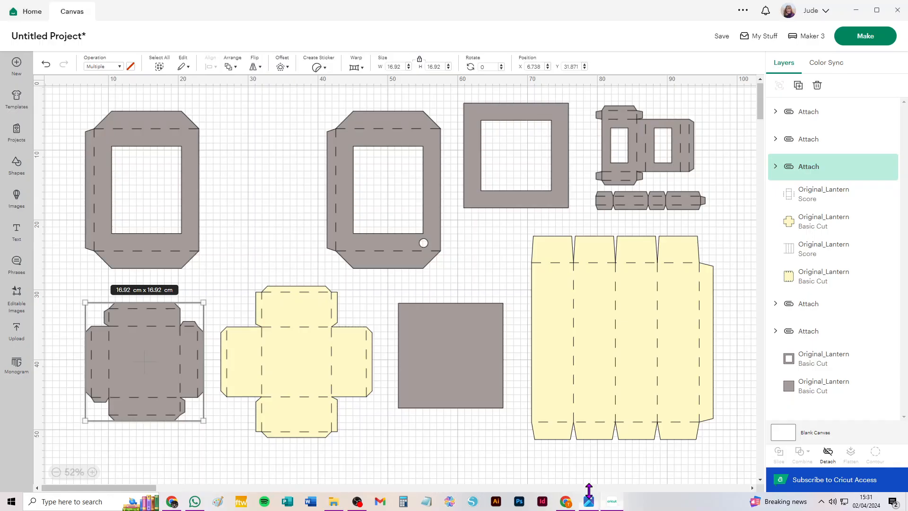
- Detach and reattach the grey lid piece's score lines, and detach those of the large window frame without the cord hole
{"action": "left_click", "coordinate": [826, 455]}
{"action": "left_click", "coordinate": [826, 455]}
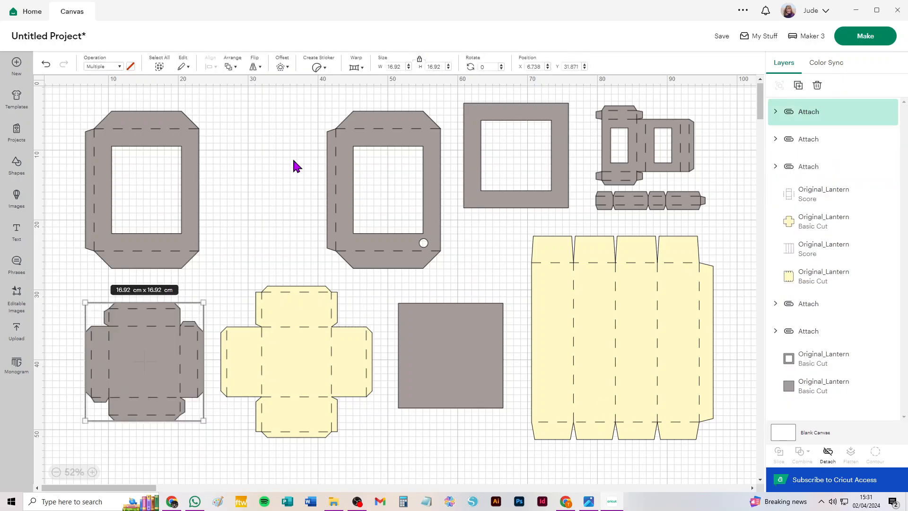
{"action": "left_click_drag", "start_coordinate": [252, 107], "coordinate": [52, 289]}
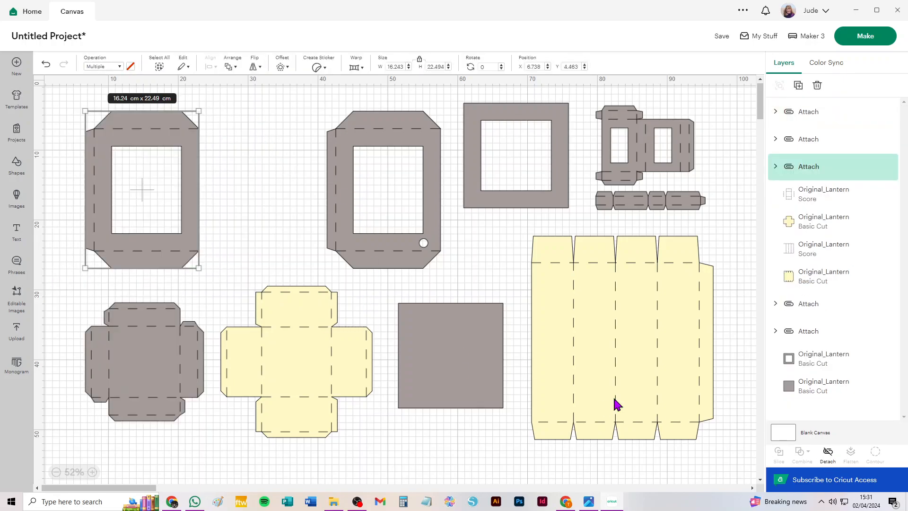
{"action": "left_click", "coordinate": [827, 454]}
- Select the window frame with the cord hole, and examine the lantern photos from 1.jpg to 5.jpg in the photo viewer for that hole
{"action": "left_click_drag", "start_coordinate": [302, 99], "coordinate": [447, 269]}
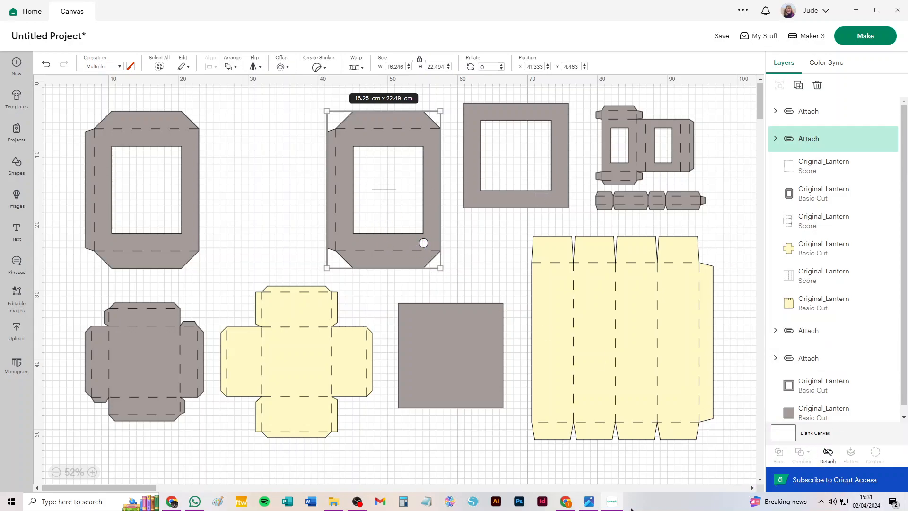
{"action": "left_click", "coordinate": [589, 497]}
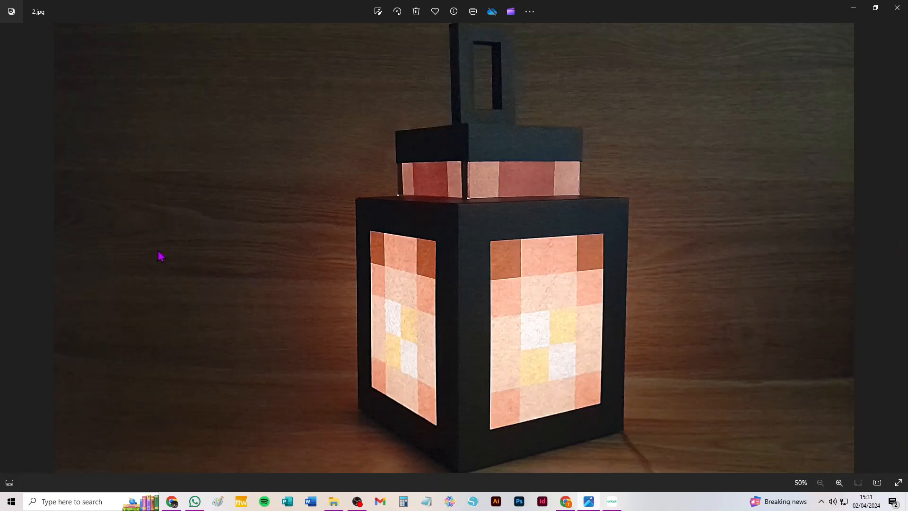
{"action": "left_click", "coordinate": [10, 250]}
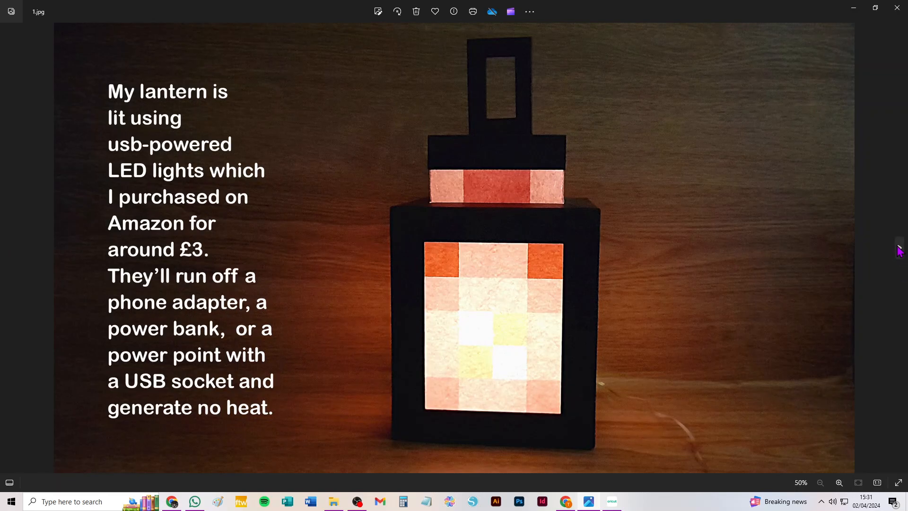
{"action": "left_click", "coordinate": [899, 247]}
{"action": "left_click", "coordinate": [898, 248]}
{"action": "left_click", "coordinate": [898, 248]}
{"action": "left_click", "coordinate": [899, 247]}
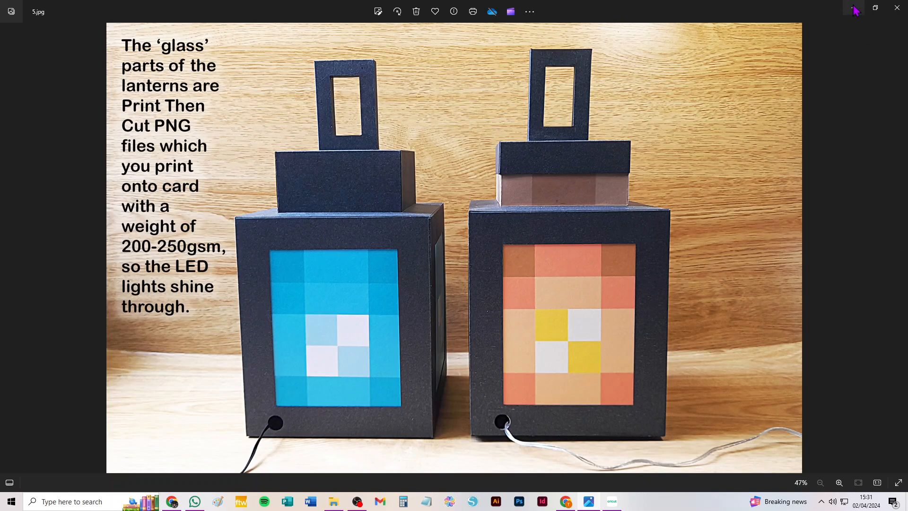
{"action": "left_click", "coordinate": [612, 503]}
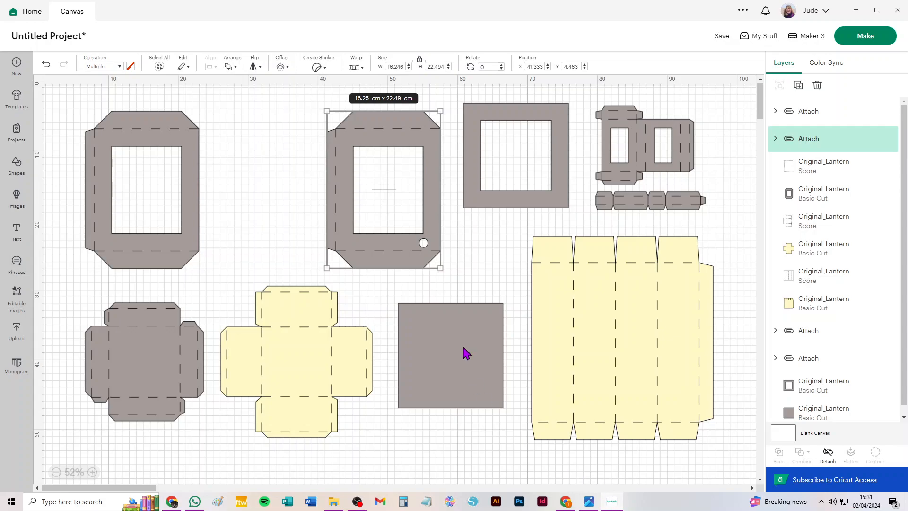
- Move the window frame with the cord hole slightly, and undo a test move of the other frame's detached cut shape
{"action": "mouse_move", "coordinate": [348, 154]}
{"action": "left_mouse_down"}
{"action": "mouse_move", "coordinate": [304, 168]}
{"action": "mouse_move", "coordinate": [334, 145]}
{"action": "left_mouse_up"}
{"action": "left_click_drag", "start_coordinate": [152, 133], "coordinate": [132, 124]}
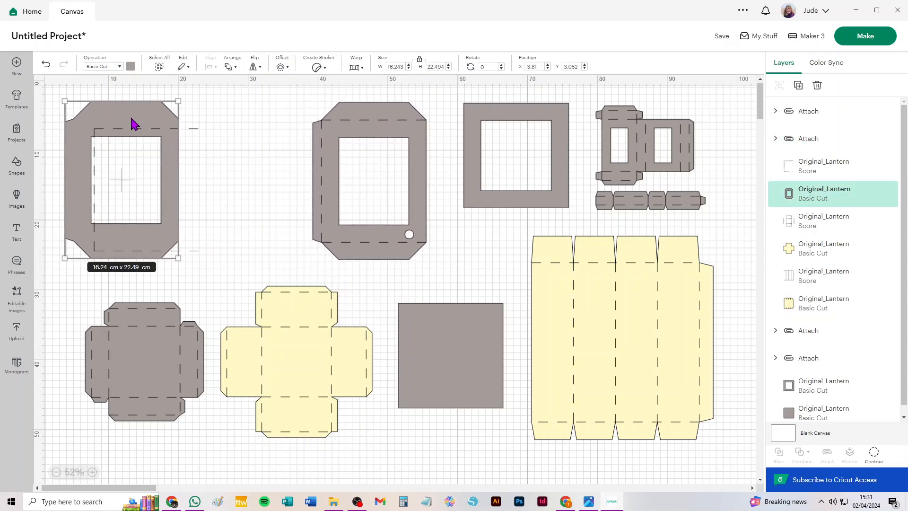
{"action": "key", "text": "ctrl+z"}
- Attach the score lines to the large window frame without the cord hole, and duplicate the attached frame twice
{"action": "left_click_drag", "start_coordinate": [239, 116], "coordinate": [73, 282]}
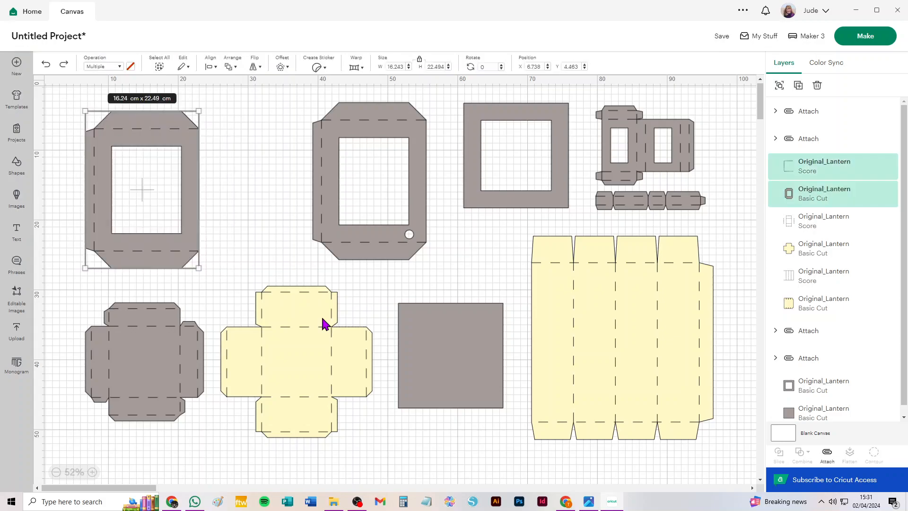
{"action": "left_click", "coordinate": [827, 453]}
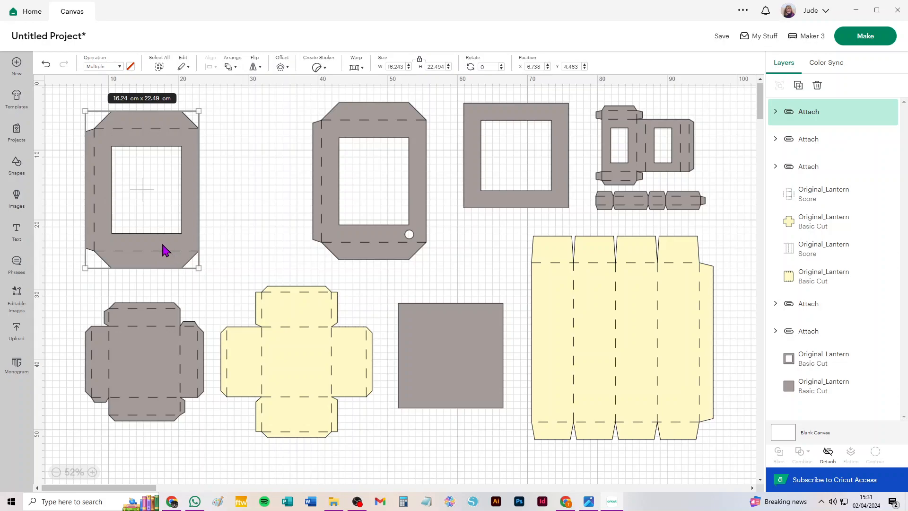
{"action": "left_click", "coordinate": [798, 86]}
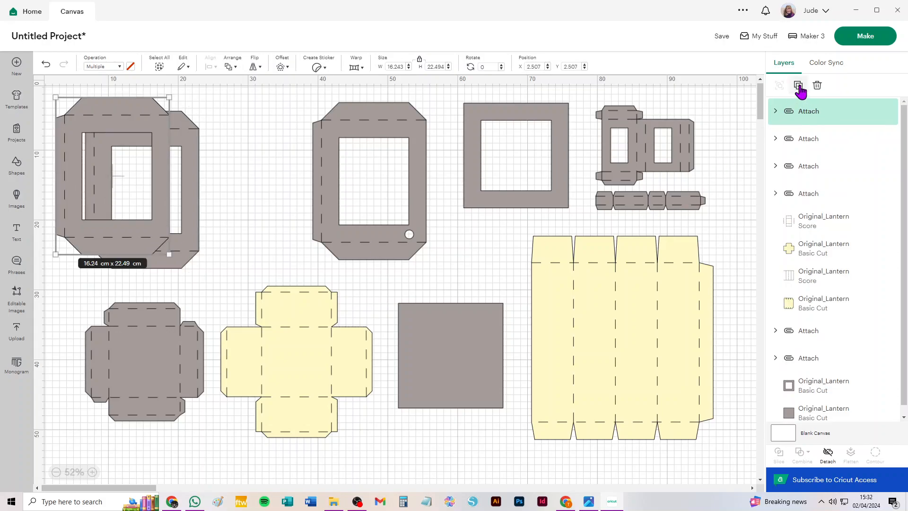
{"action": "left_click", "coordinate": [802, 88]}
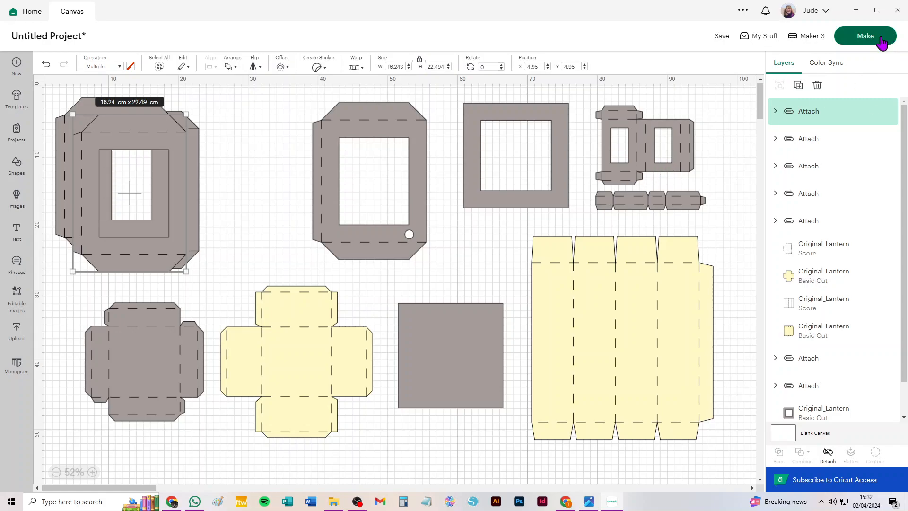
- Move the grey flapped lid piece slightly, and attach the score lines to the yellow cross-shaped piece in their original alignment
{"action": "left_click_drag", "start_coordinate": [160, 366], "coordinate": [136, 350]}
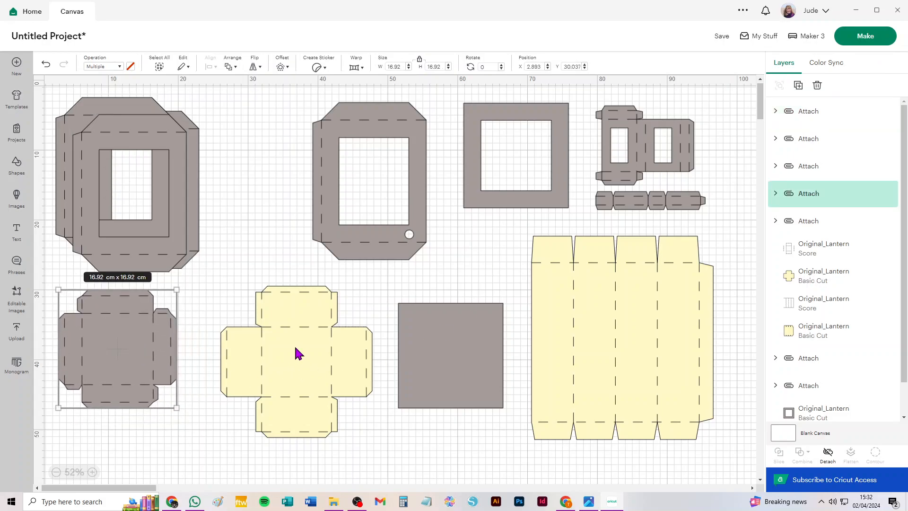
{"action": "left_click_drag", "start_coordinate": [302, 349], "coordinate": [315, 365]}
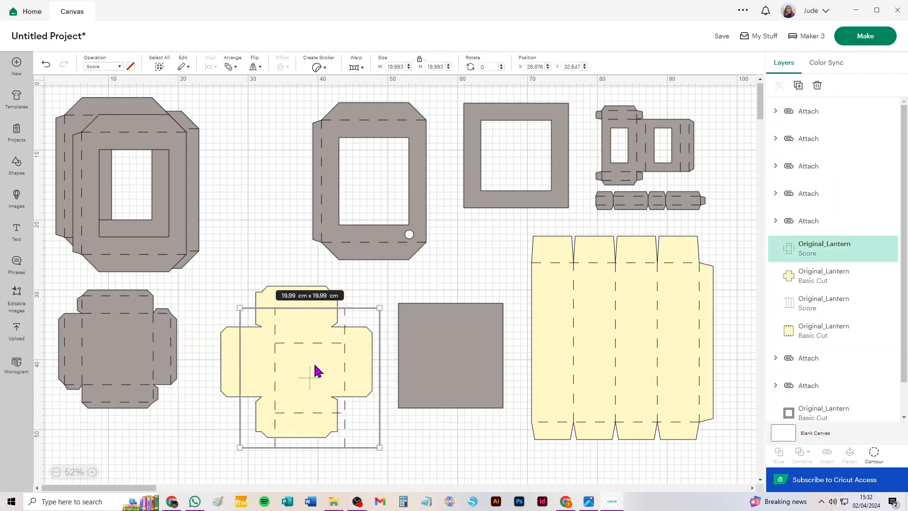
{"action": "left_click_drag", "start_coordinate": [360, 454], "coordinate": [220, 272]}
{"action": "left_click", "coordinate": [825, 452]}
- Attach the score lines to the yellow four-panel piece in their original alignment, and clear the selection
{"action": "left_click_drag", "start_coordinate": [633, 350], "coordinate": [699, 348]}
{"action": "left_click_drag", "start_coordinate": [717, 466], "coordinate": [530, 234]}
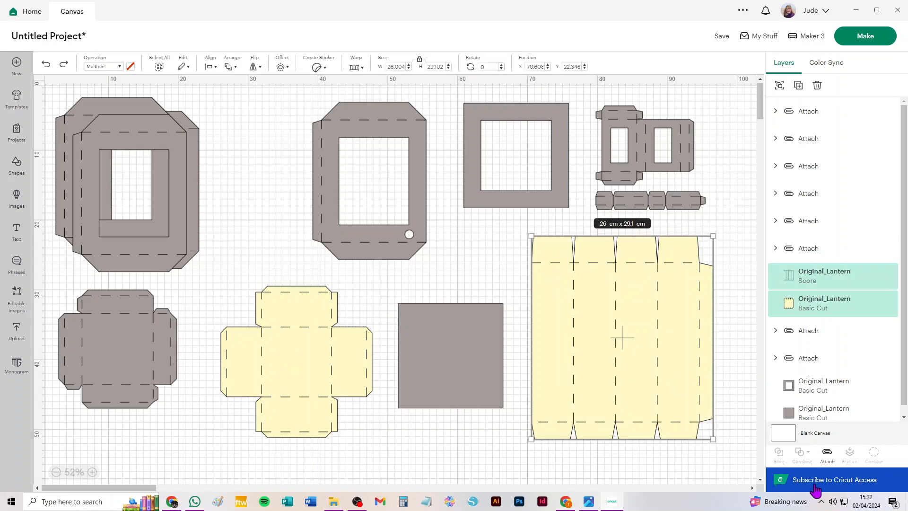
{"action": "left_click", "coordinate": [827, 453]}
{"action": "left_click", "coordinate": [349, 449]}
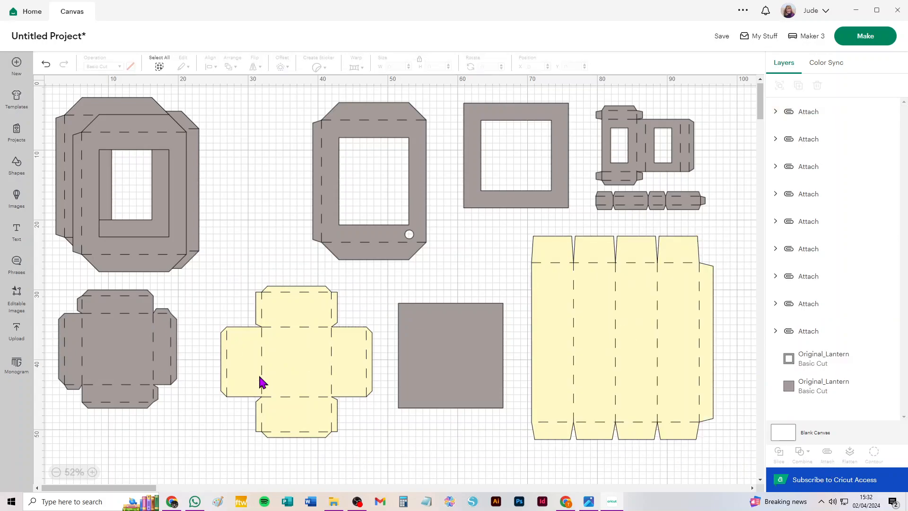
- Move the yellow cross-shaped piece slightly, and check it against the lantern photo in the photo viewer
{"action": "mouse_move", "coordinate": [310, 364]}
{"action": "left_mouse_down"}
{"action": "mouse_move", "coordinate": [298, 373]}
{"action": "mouse_move", "coordinate": [303, 363]}
{"action": "left_mouse_up"}
{"action": "left_click", "coordinate": [589, 502]}
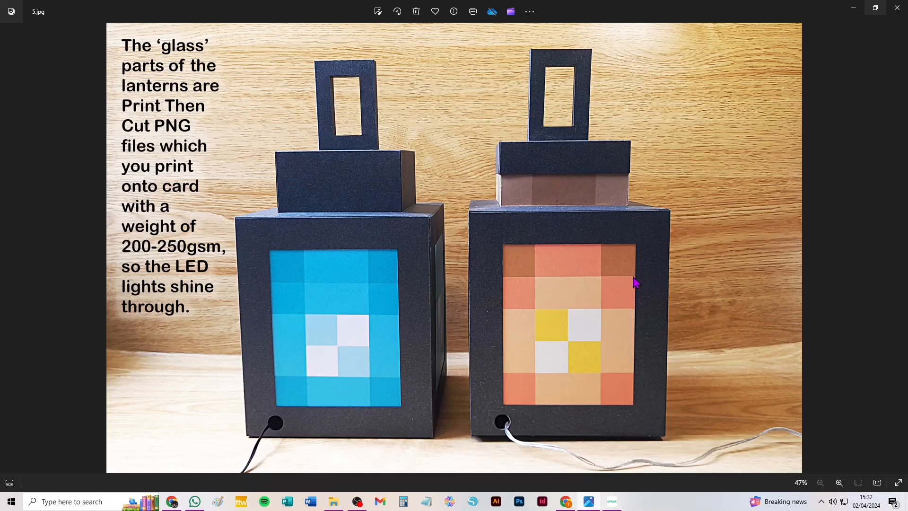
{"action": "left_click", "coordinate": [613, 502]}
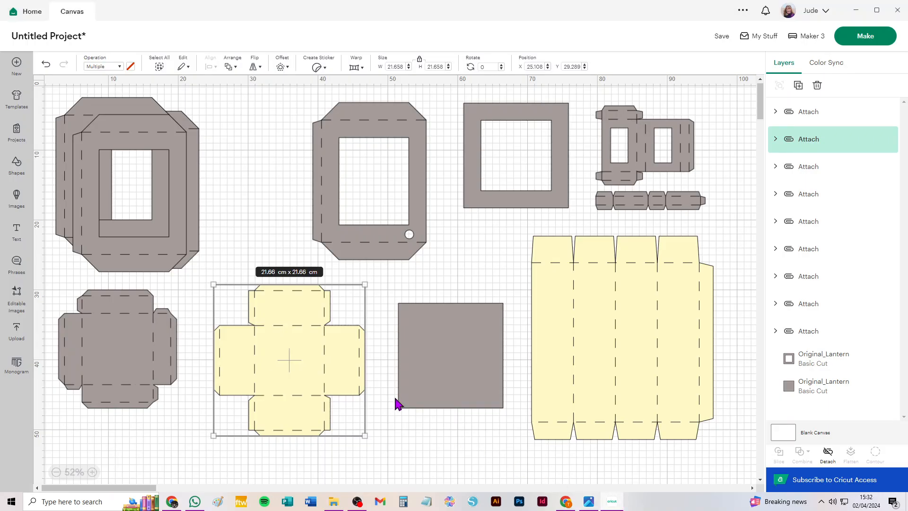
- Start an image upload and load Lantern_Top_Glass.png from the Original Lantern folder inside Minecraft Lanterns
{"action": "left_click", "coordinate": [17, 331]}
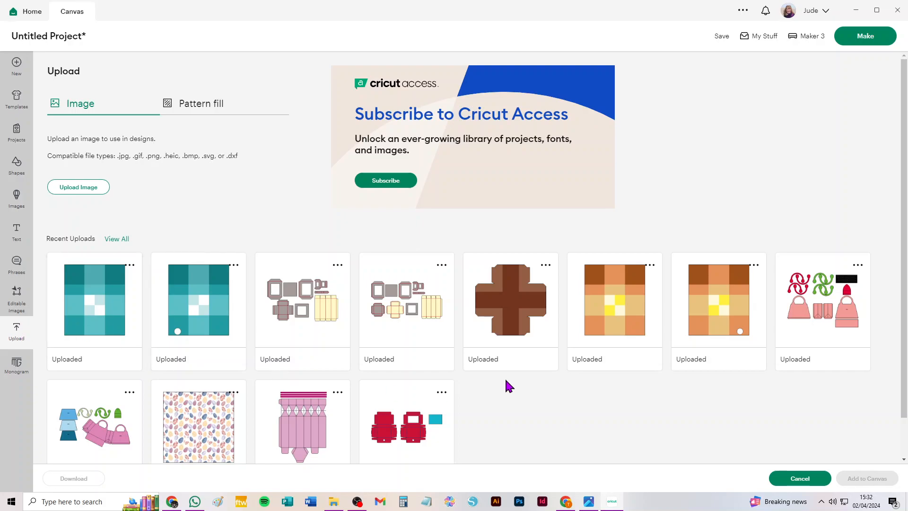
{"action": "left_click", "coordinate": [519, 307]}
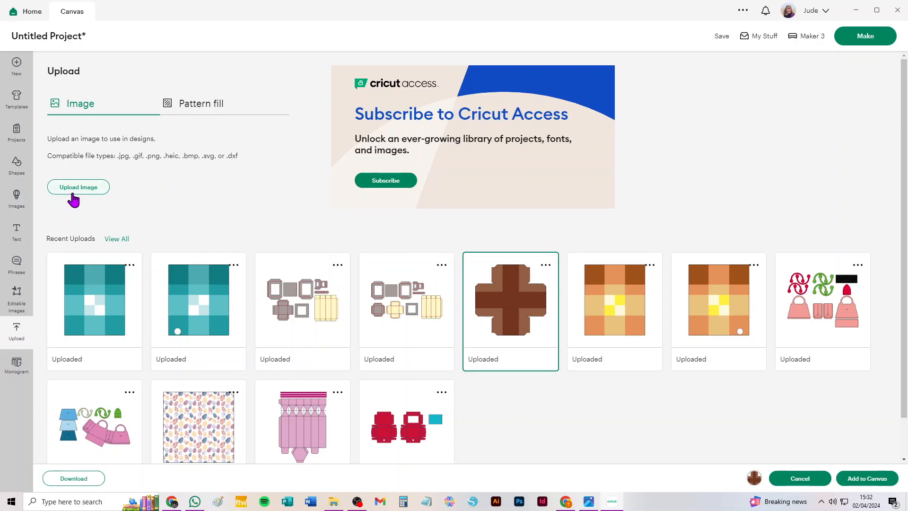
{"action": "left_click", "coordinate": [72, 193]}
{"action": "left_click", "coordinate": [485, 239]}
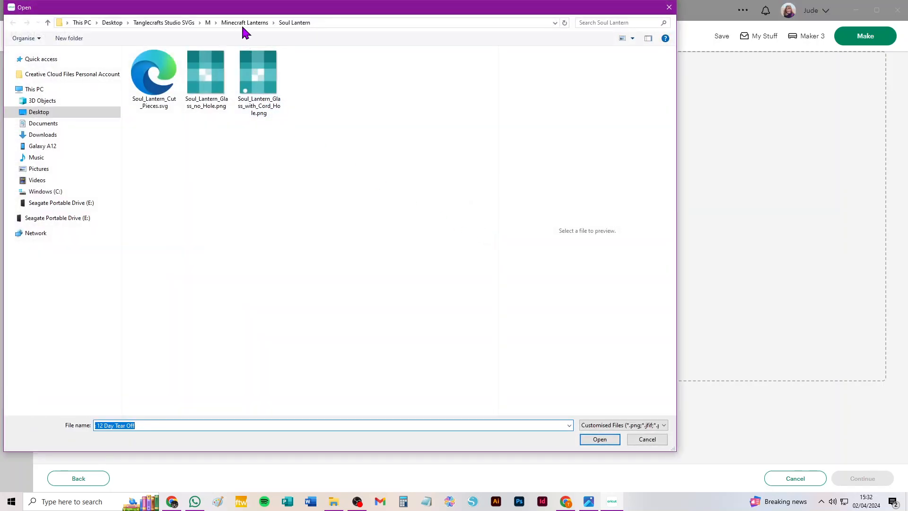
{"action": "left_click", "coordinate": [248, 23]}
{"action": "double_click", "coordinate": [158, 80]}
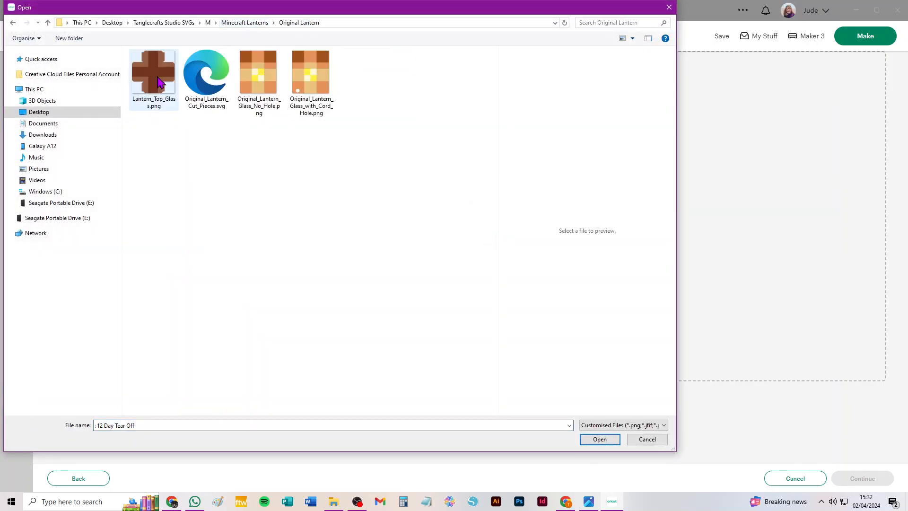
{"action": "left_click", "coordinate": [158, 81]}
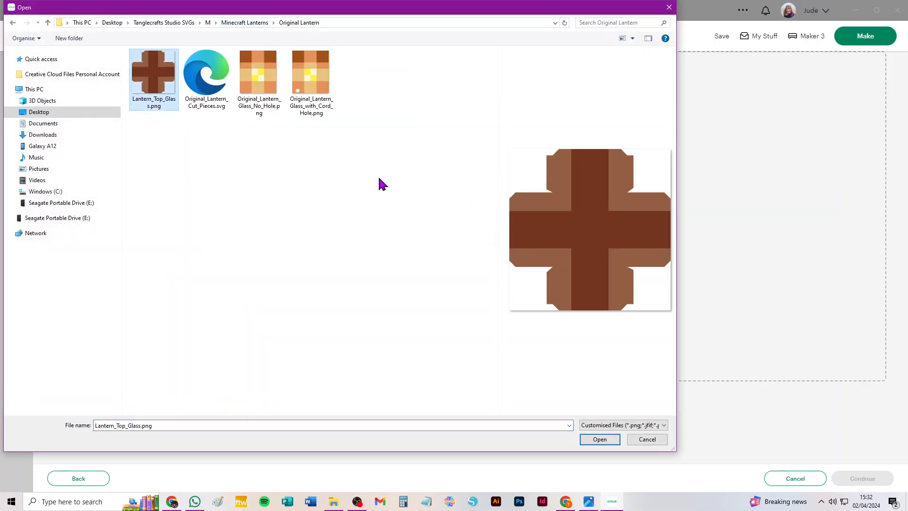
{"action": "left_click", "coordinate": [602, 439]}
- Set the image type to Complex, continue to background removal, and cancel the upload
{"action": "left_click", "coordinate": [593, 243]}
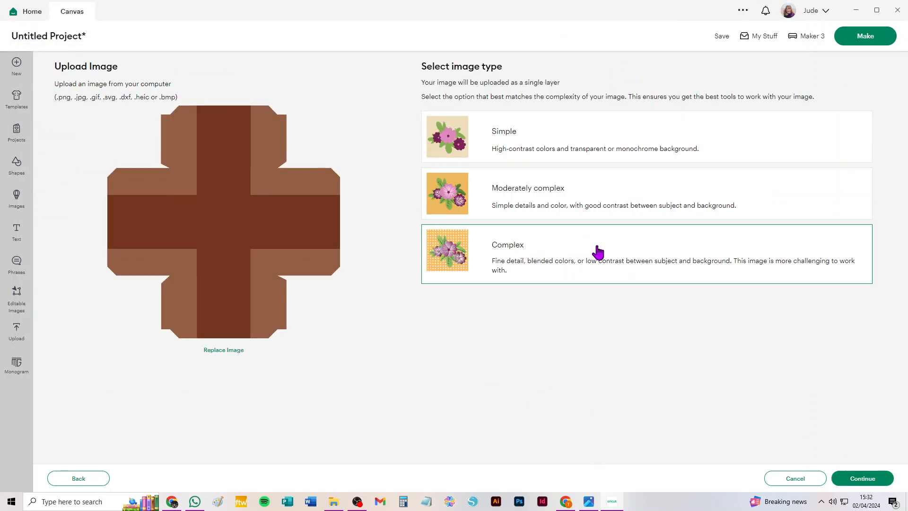
{"action": "left_click", "coordinate": [879, 487]}
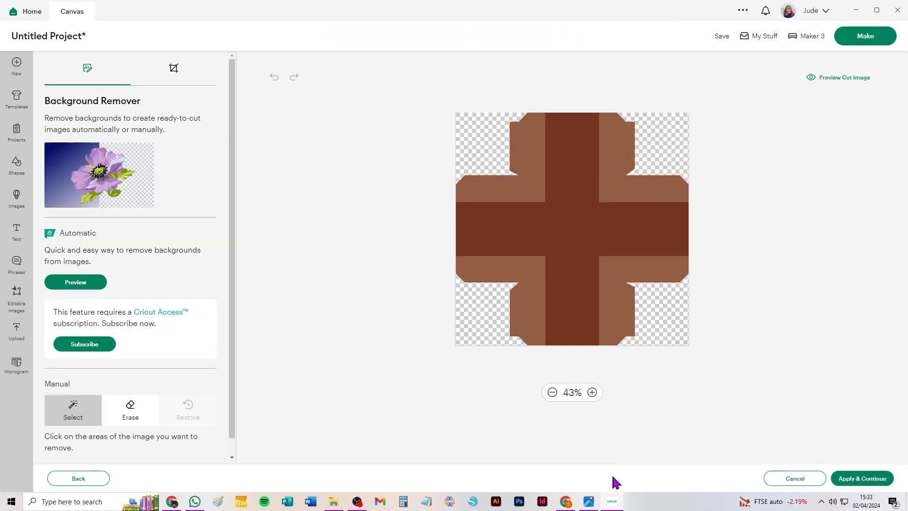
{"action": "left_click", "coordinate": [794, 478]}
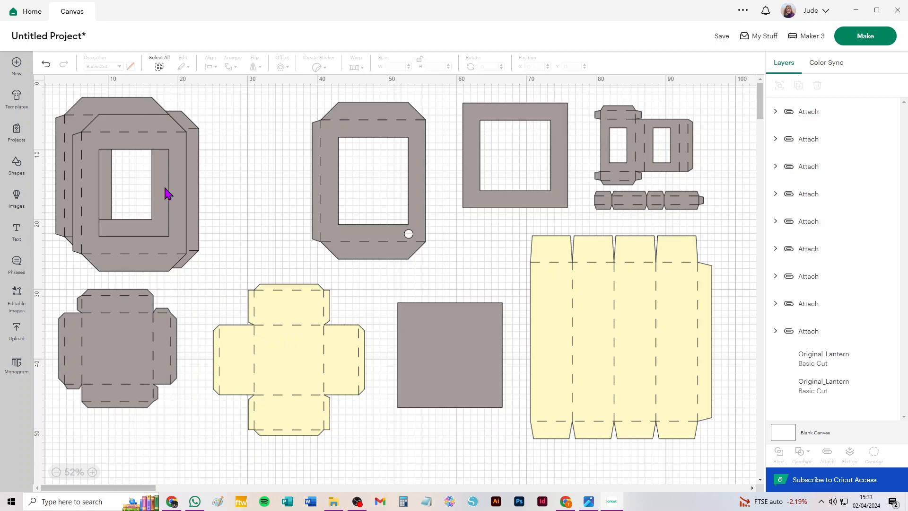
- Start a new image upload and load Lantern_Top_Glass.png from the Original Lantern folder
{"action": "left_click", "coordinate": [16, 331]}
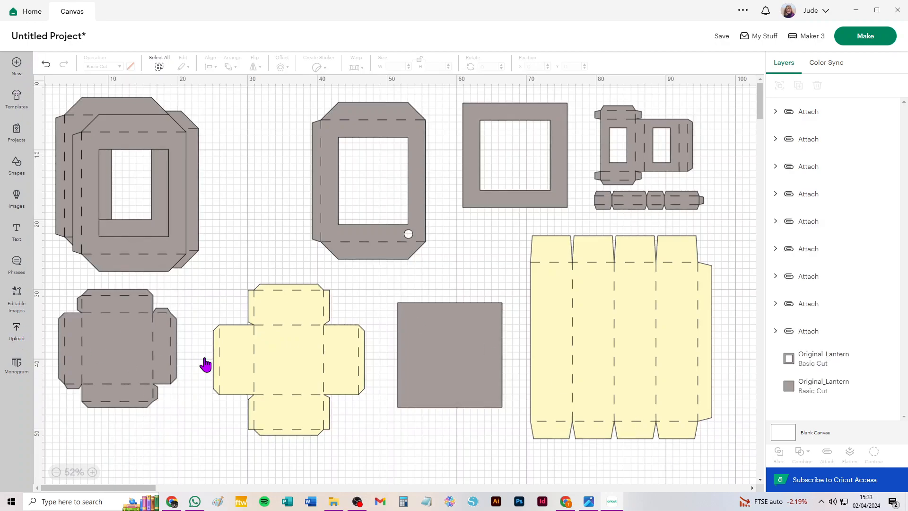
{"action": "left_click", "coordinate": [78, 187]}
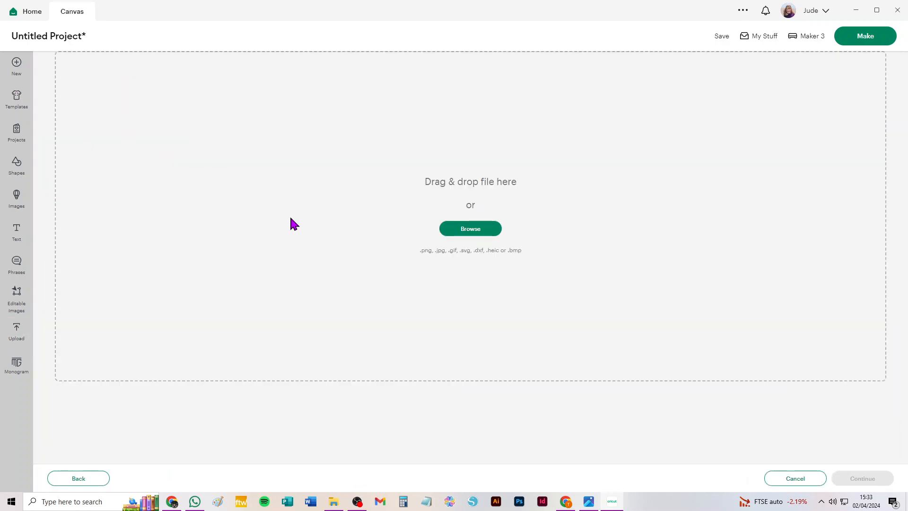
{"action": "left_click", "coordinate": [466, 229]}
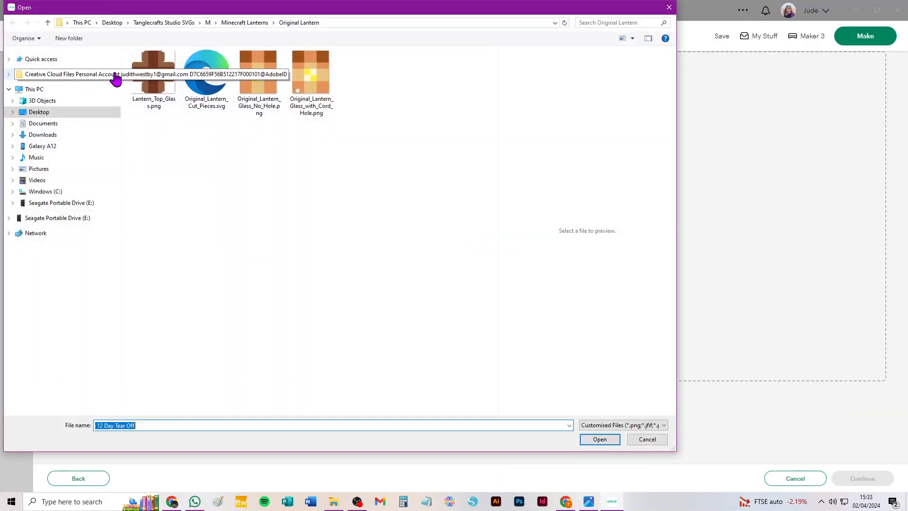
{"action": "left_click", "coordinate": [161, 90]}
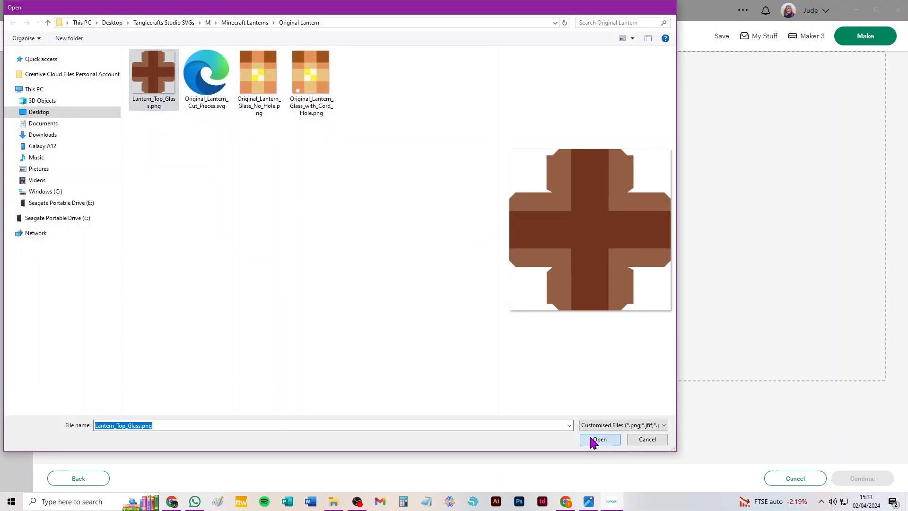
{"action": "left_click", "coordinate": [590, 438]}
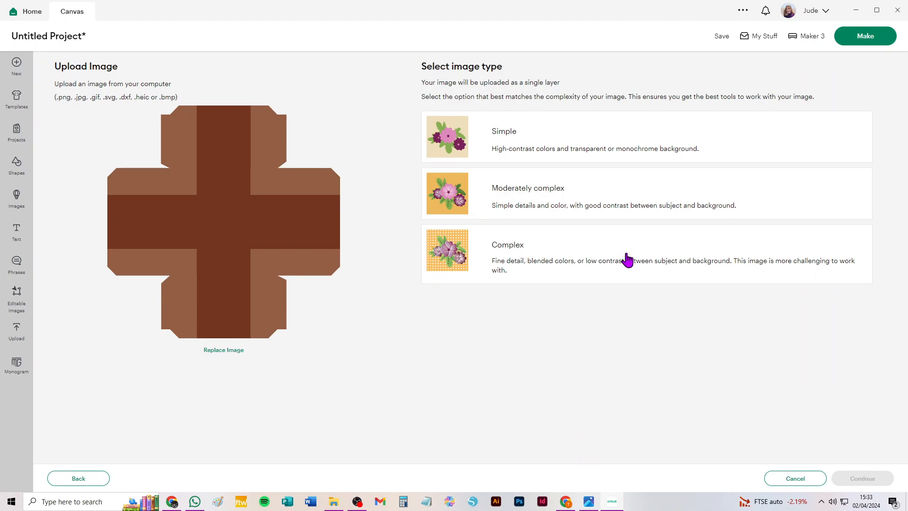
- Set the image type to Complex, keep the background as it is, and upload the image as Print Then Cut
{"action": "left_click", "coordinate": [623, 260]}
{"action": "left_click", "coordinate": [862, 479]}
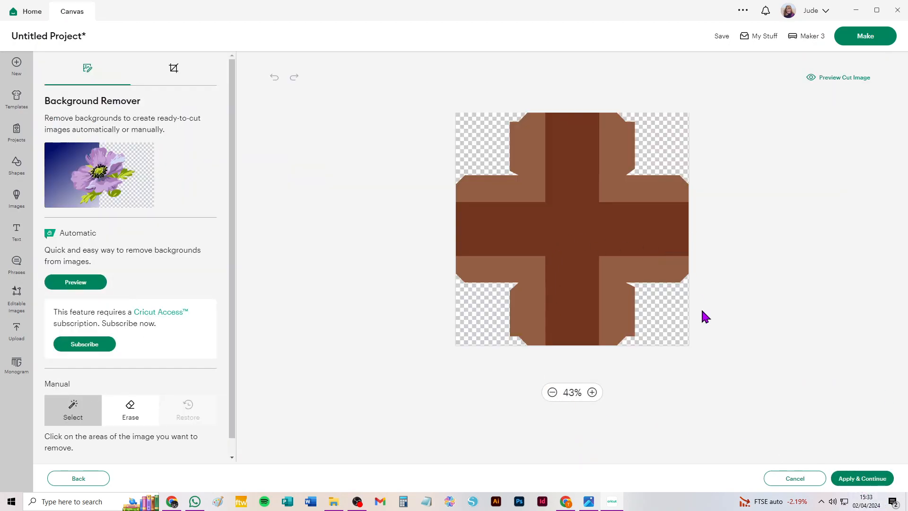
{"action": "left_click", "coordinate": [860, 482]}
{"action": "left_click", "coordinate": [605, 259]}
{"action": "left_click", "coordinate": [860, 479]}
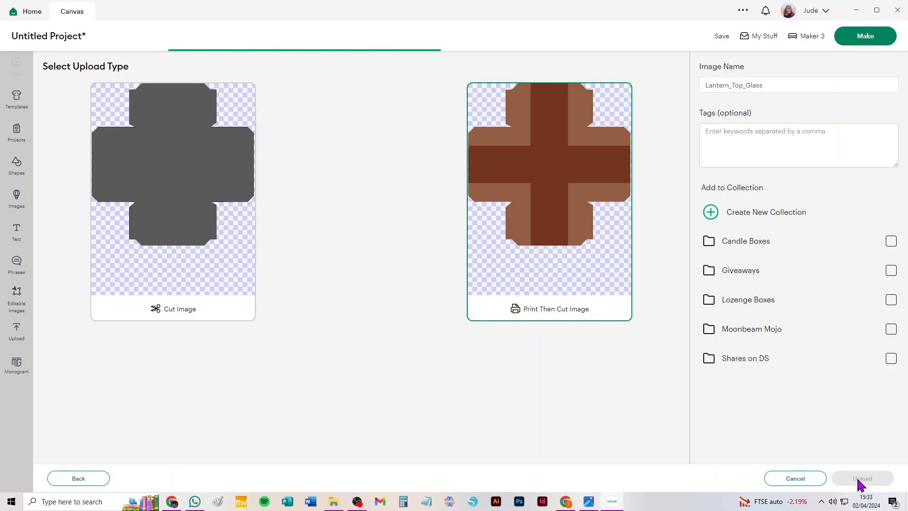
{"action": "left_click", "coordinate": [112, 309]}
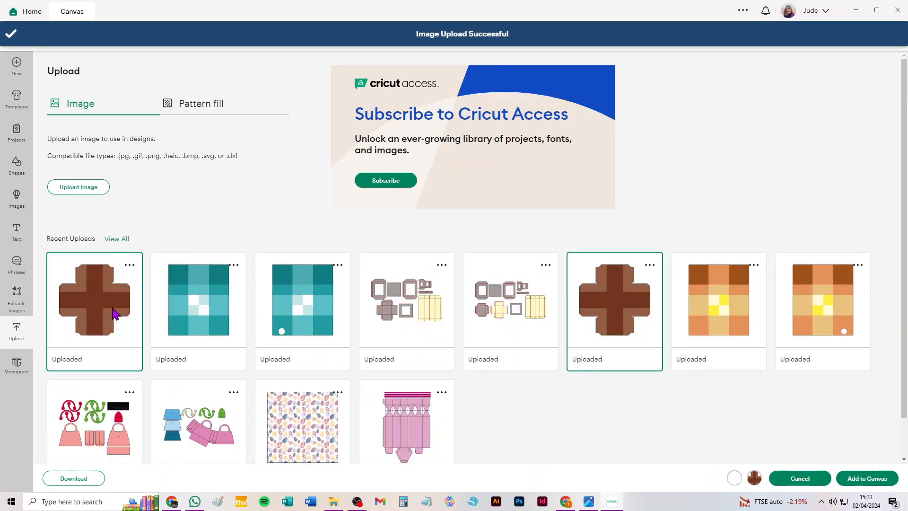
{"action": "left_click", "coordinate": [861, 479]}
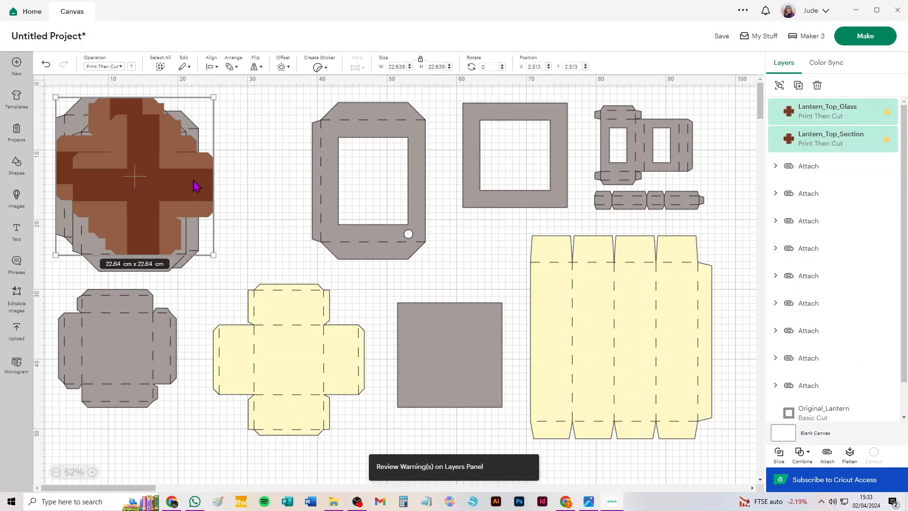
{"action": "key", "text": "Delete"}
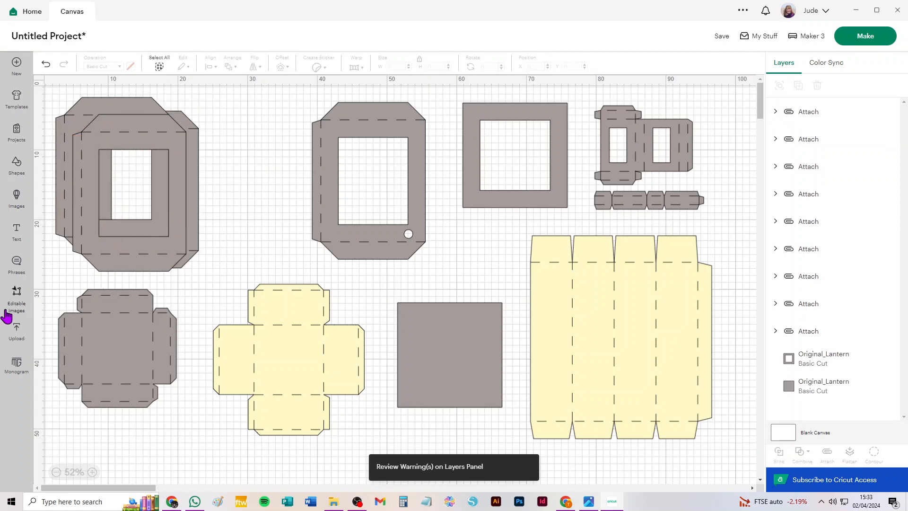
- Add only the newly uploaded Lantern_Top_Glass image to the canvas and move it onto the grey box piece below the stacked window frames
{"action": "left_click", "coordinate": [18, 331]}
{"action": "left_click", "coordinate": [108, 312]}
{"action": "left_click", "coordinate": [878, 478]}
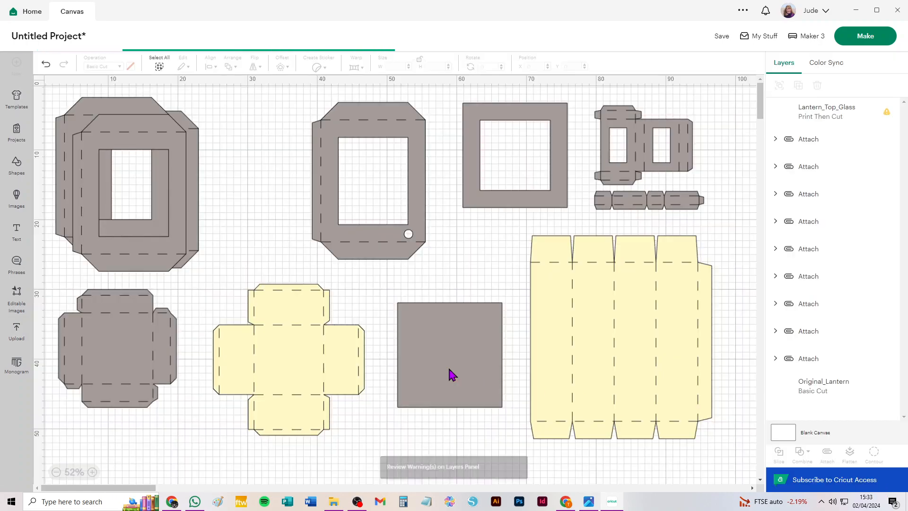
{"action": "left_click_drag", "start_coordinate": [162, 174], "coordinate": [173, 385]}
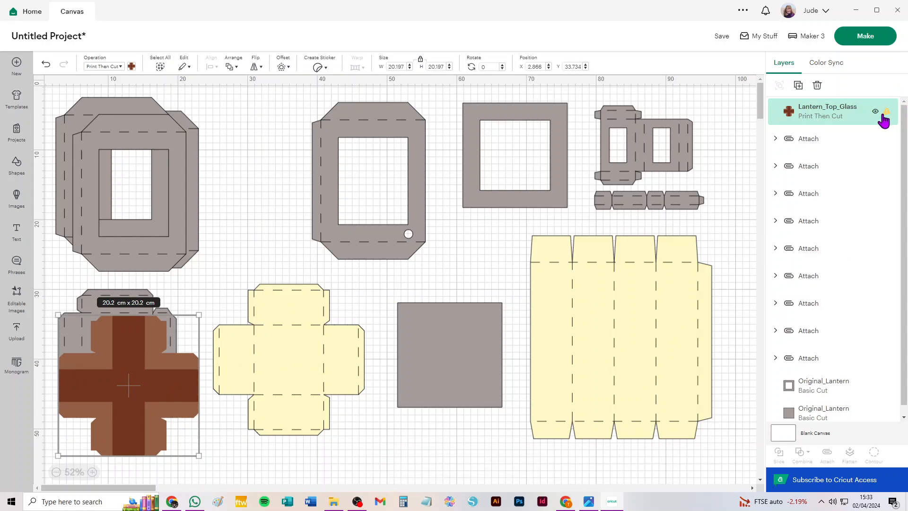
- Arrange the brown Lantern_Top_Glass image and the yellow cross-shaped piece side by side so both are fully visible
{"action": "mouse_move", "coordinate": [887, 113]}
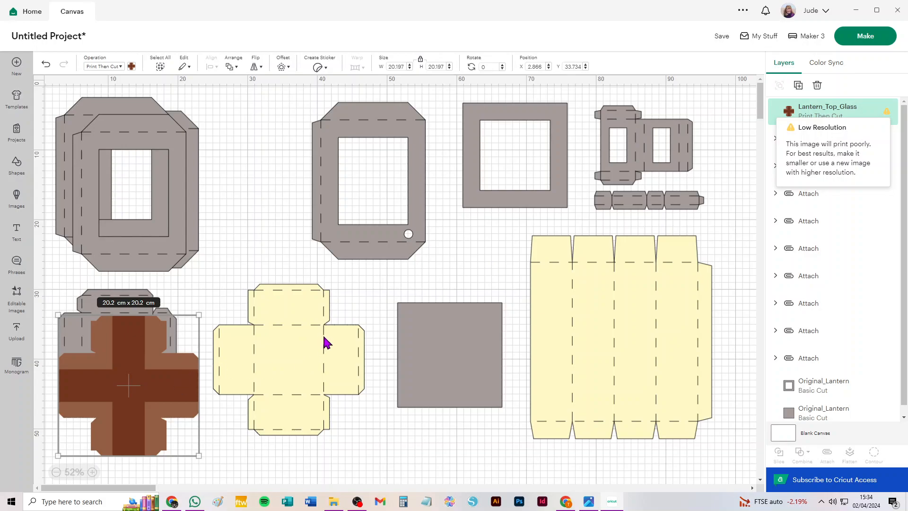
{"action": "left_click_drag", "start_coordinate": [169, 371], "coordinate": [200, 382]}
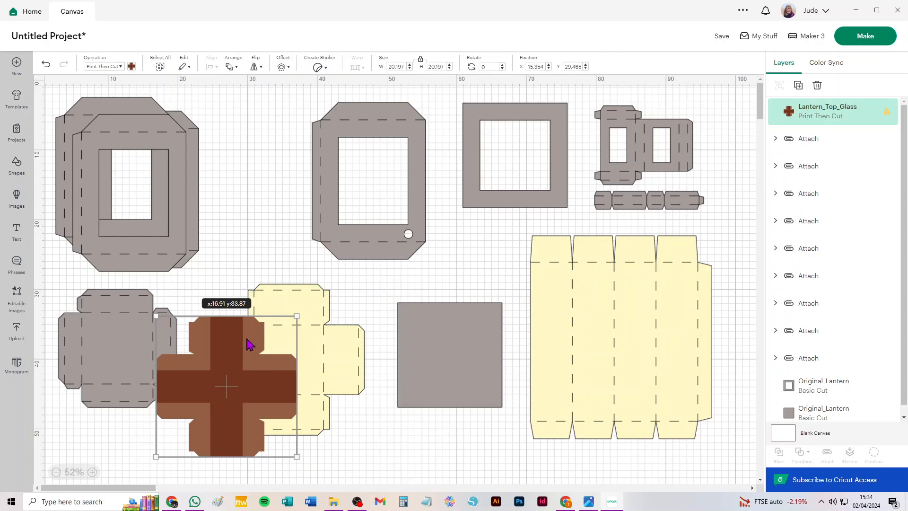
{"action": "left_click_drag", "start_coordinate": [220, 446], "coordinate": [210, 405]}
{"action": "left_click_drag", "start_coordinate": [212, 308], "coordinate": [248, 304]}
{"action": "left_click", "coordinate": [230, 470]}
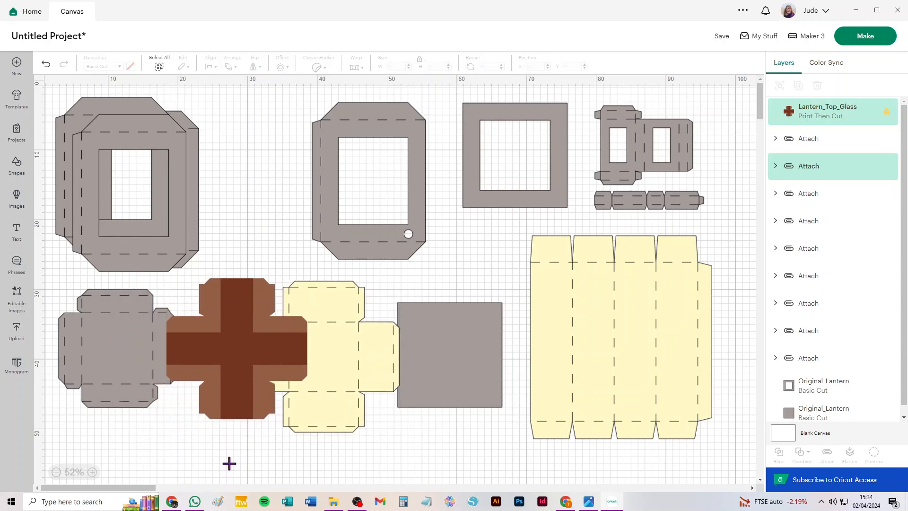
{"action": "left_click_drag", "start_coordinate": [227, 356], "coordinate": [156, 377]}
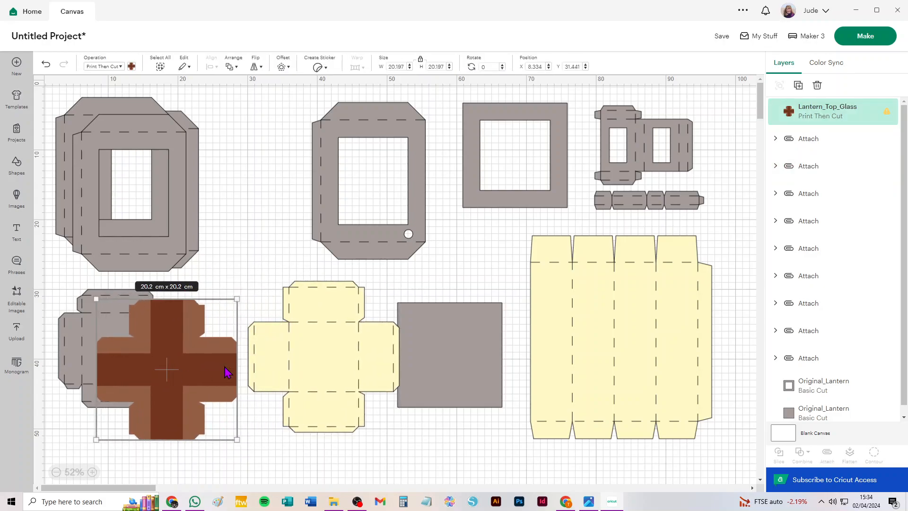
- Resize the Lantern_Top_Glass image to 21.658 cm wide with locked proportions, matching the yellow cross-shaped piece
{"action": "mouse_move", "coordinate": [327, 349]}
{"action": "left_mouse_down"}
{"action": "mouse_move", "coordinate": [314, 348]}
{"action": "mouse_move", "coordinate": [322, 344]}
{"action": "left_mouse_up"}
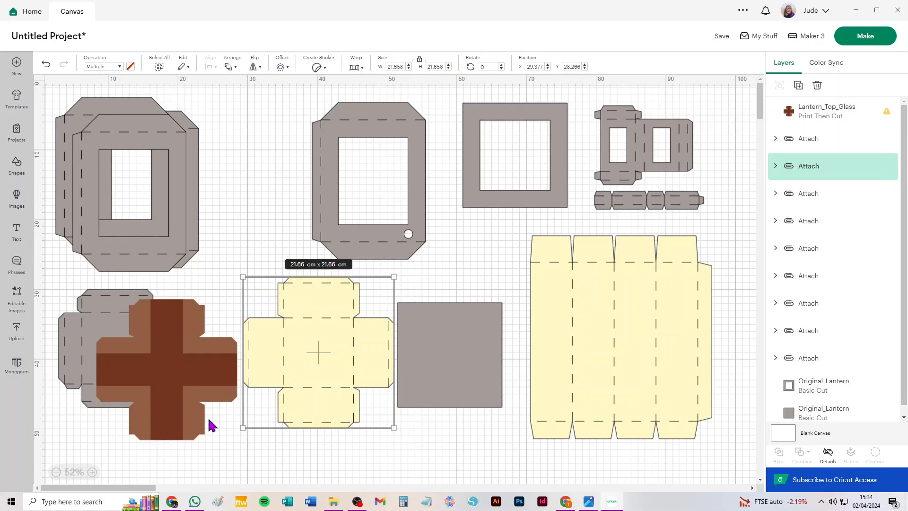
{"action": "left_click", "coordinate": [173, 375]}
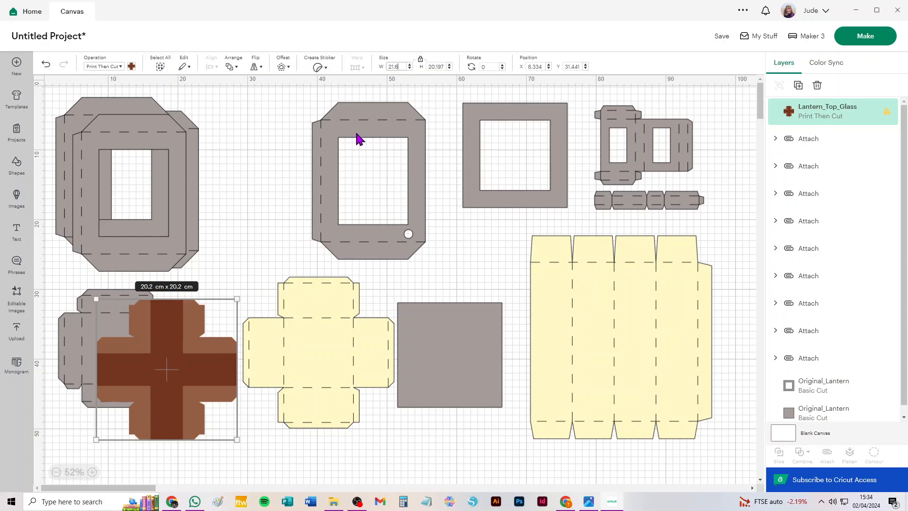
{"action": "key", "text": "Return"}
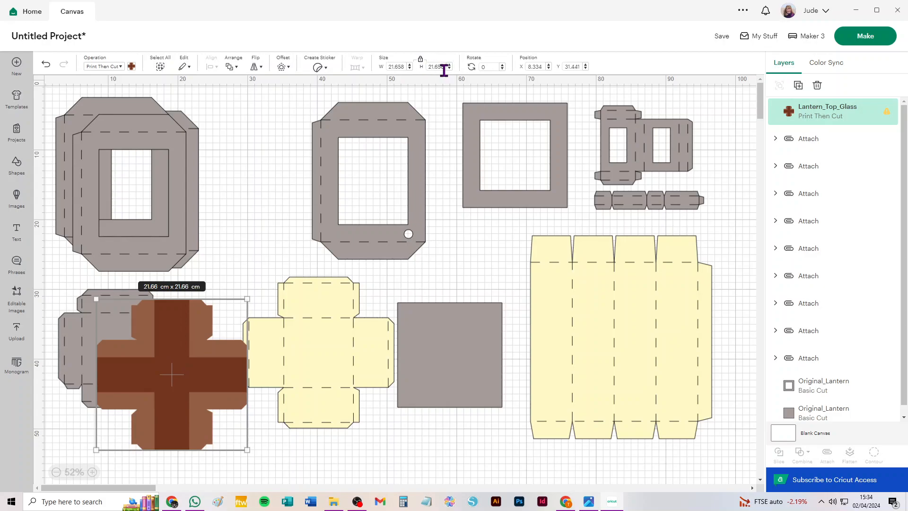
- Place the Lantern_Top_Glass image over the yellow cross-shaped piece, select both, and align them to Center
{"action": "left_click_drag", "start_coordinate": [228, 360], "coordinate": [371, 334]}
{"action": "left_click_drag", "start_coordinate": [371, 465], "coordinate": [211, 357]}
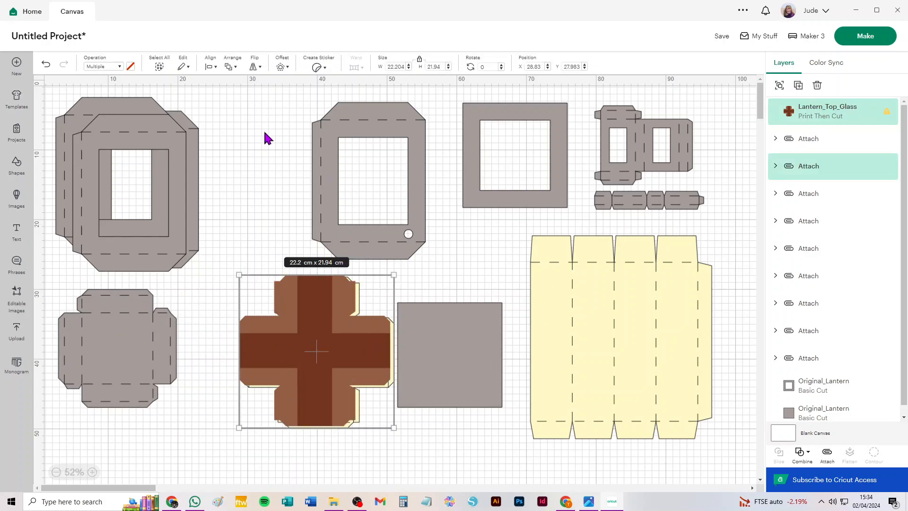
{"action": "left_click", "coordinate": [211, 67]}
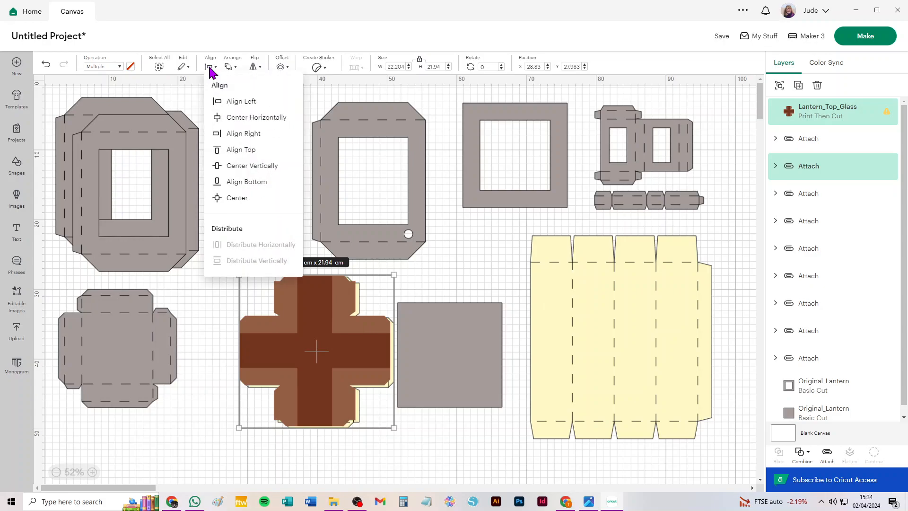
{"action": "left_click", "coordinate": [232, 199]}
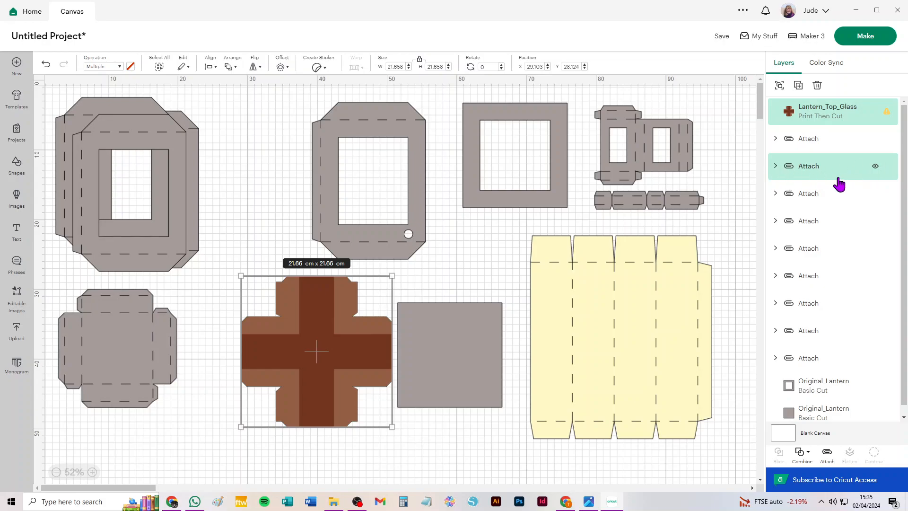
- Delete the yellow Original_Lantern Basic Cut layer from the cross-shaped piece's attached group, keeping its Score layer
{"action": "left_click", "coordinate": [775, 166]}
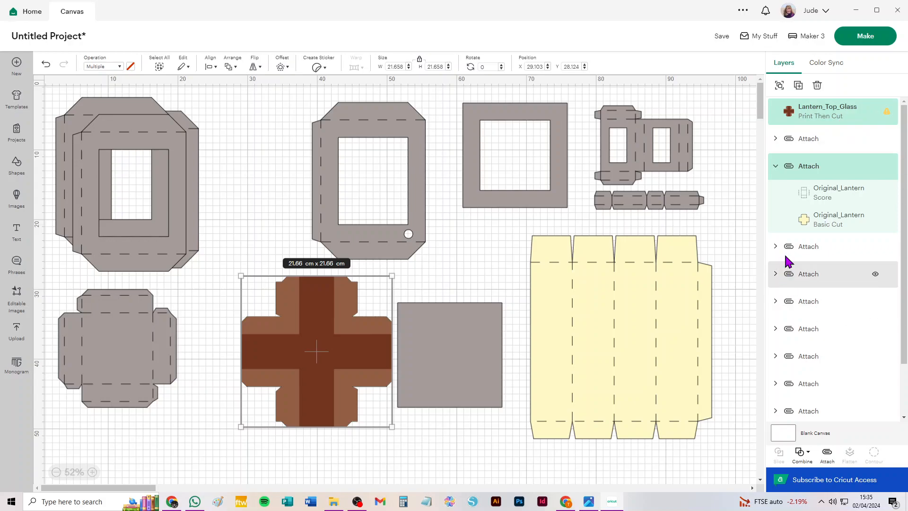
{"action": "left_click", "coordinate": [835, 226]}
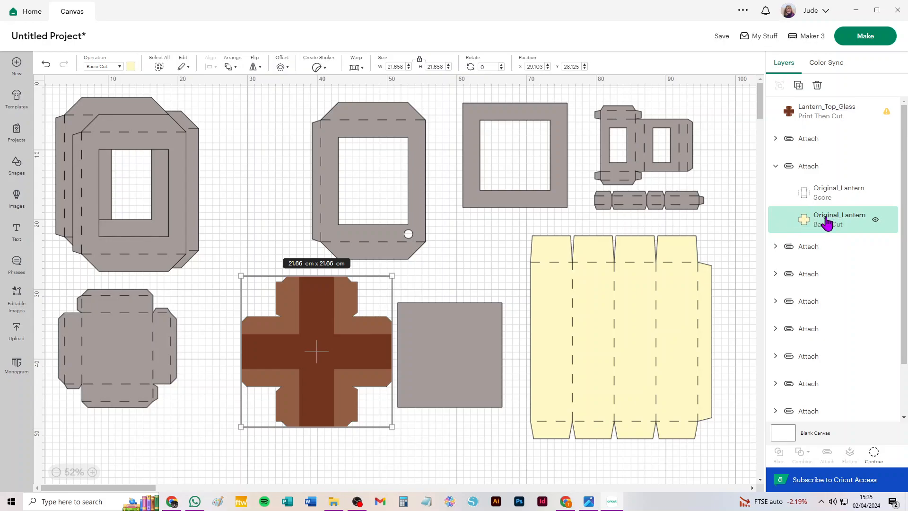
{"action": "left_click", "coordinate": [818, 87]}
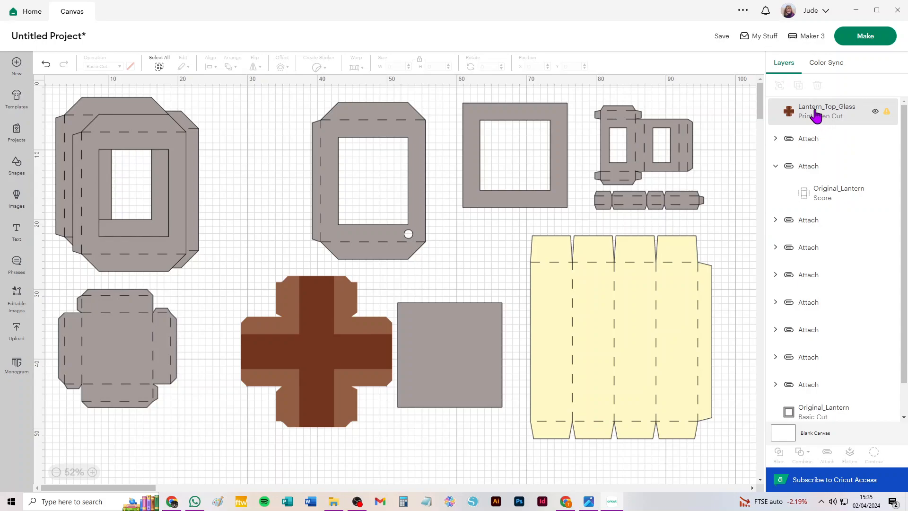
- Move the Lantern_Top_Glass layer into the attached group beneath the Score layer, and reposition the combined piece between the two grey pieces
{"action": "left_click_drag", "start_coordinate": [815, 115], "coordinate": [813, 178]}
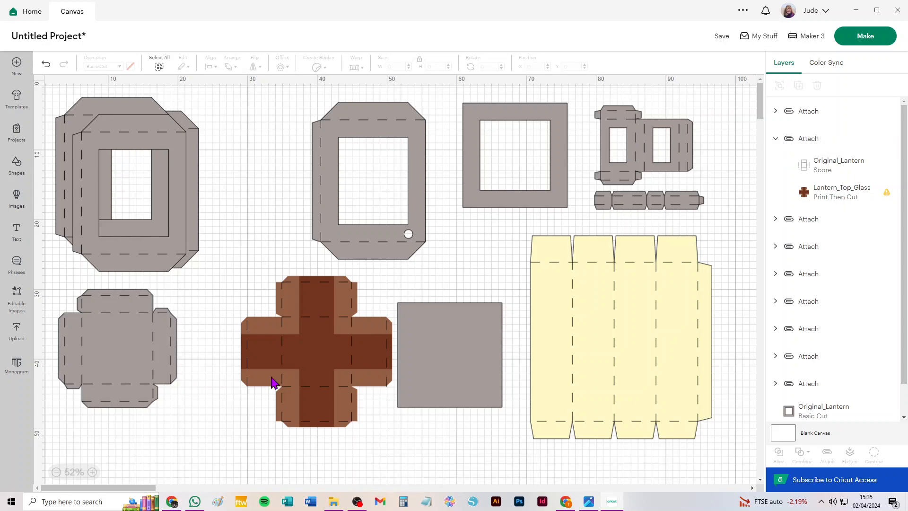
{"action": "left_click_drag", "start_coordinate": [349, 339], "coordinate": [319, 341]}
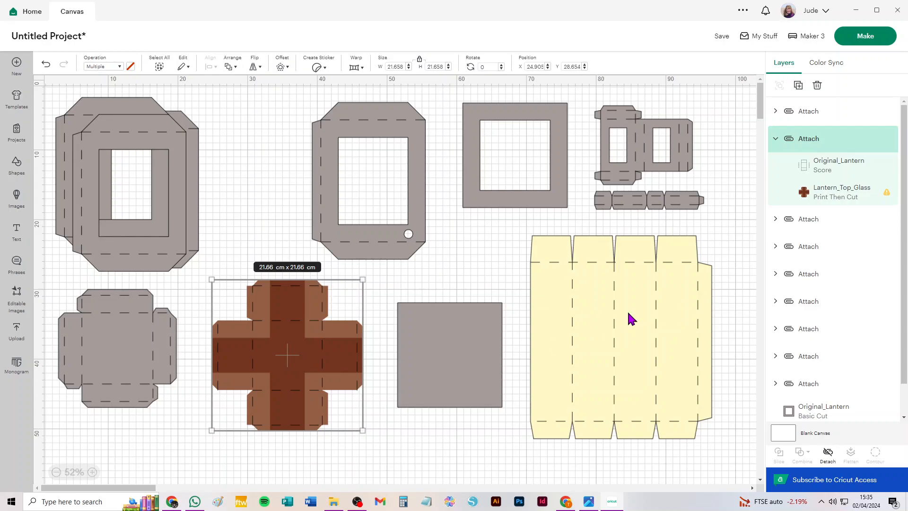
{"action": "left_click_drag", "start_coordinate": [290, 301], "coordinate": [306, 317]}
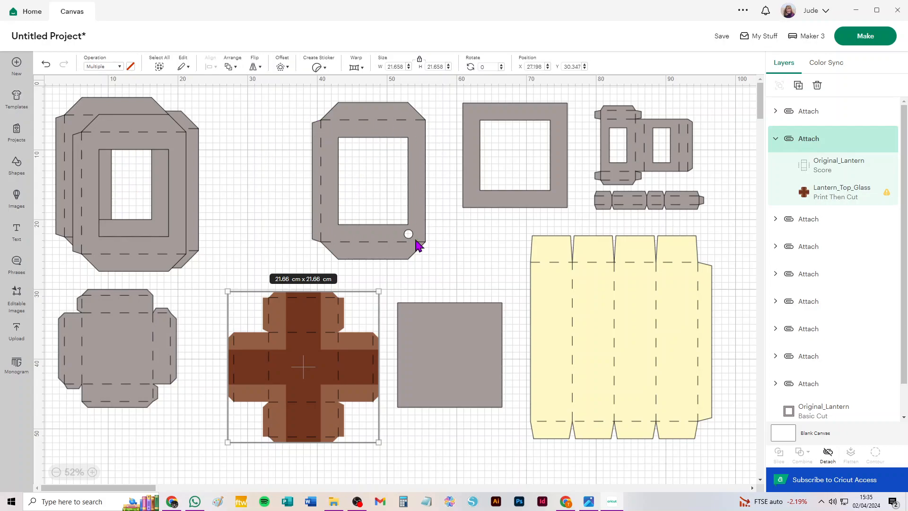
- Start another image upload and load Original_Lantern_Glass_with_Cord_Hole.png from the Original Lantern folder
{"action": "left_click", "coordinate": [17, 332]}
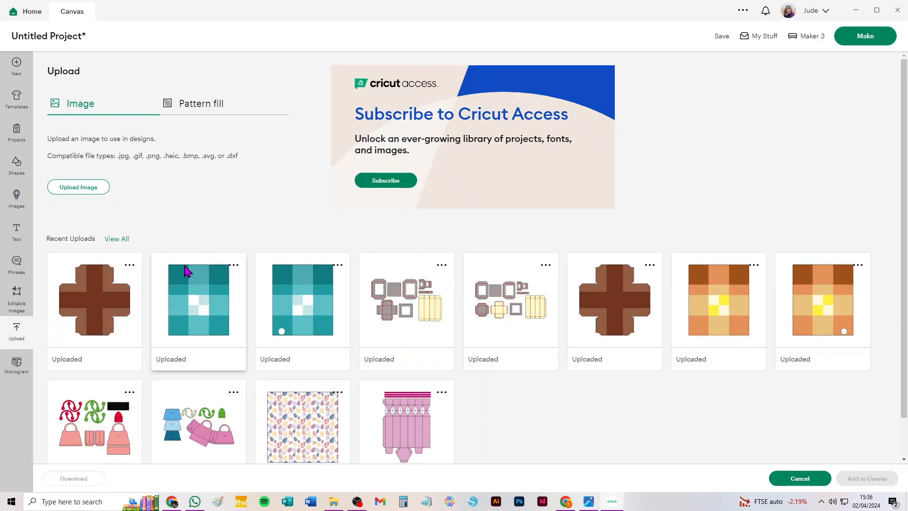
{"action": "left_click", "coordinate": [90, 189]}
{"action": "left_click", "coordinate": [481, 231]}
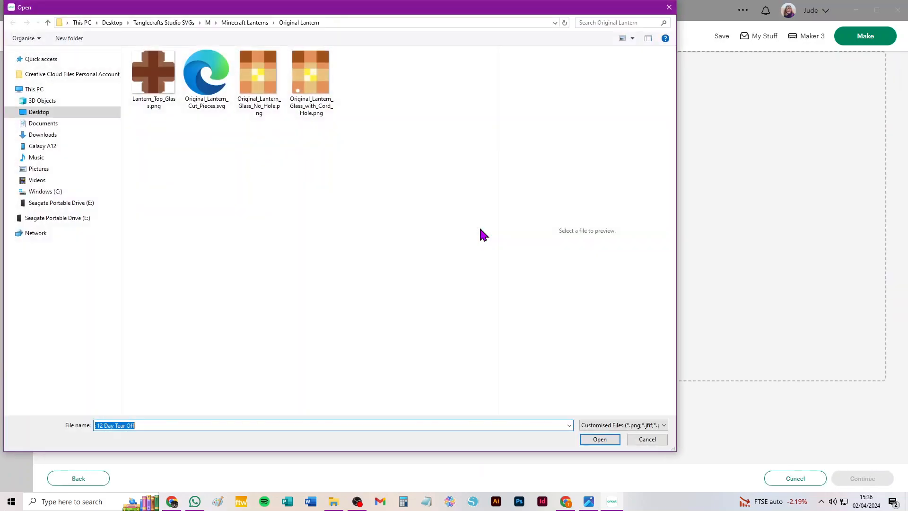
{"action": "left_click", "coordinate": [305, 84]}
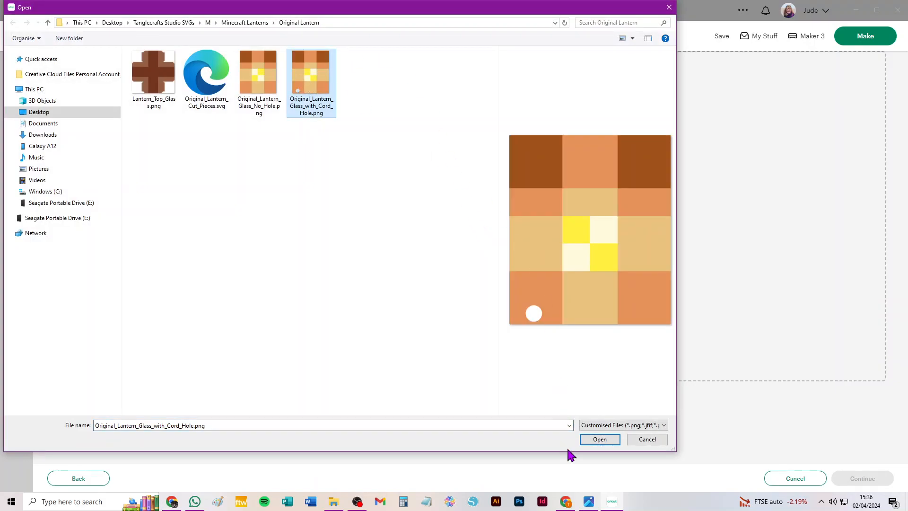
{"action": "left_click", "coordinate": [600, 440]}
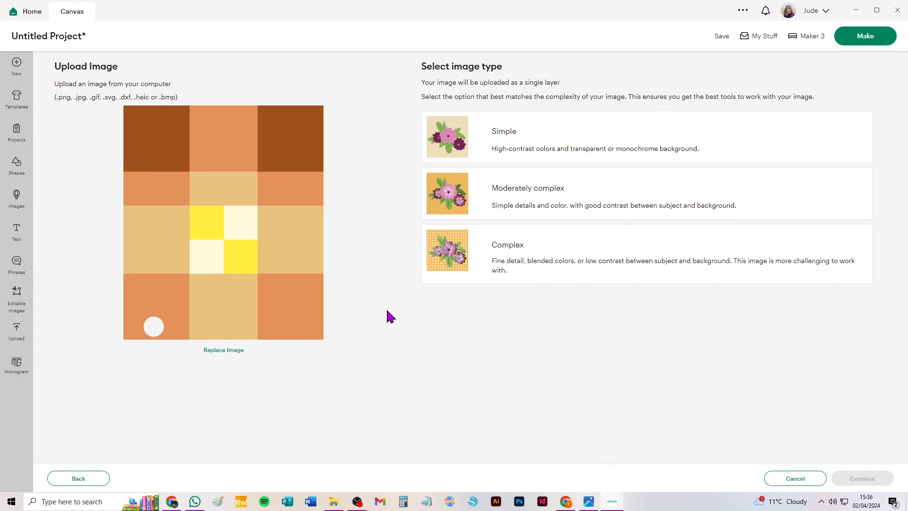
{"action": "left_click", "coordinate": [591, 234]}
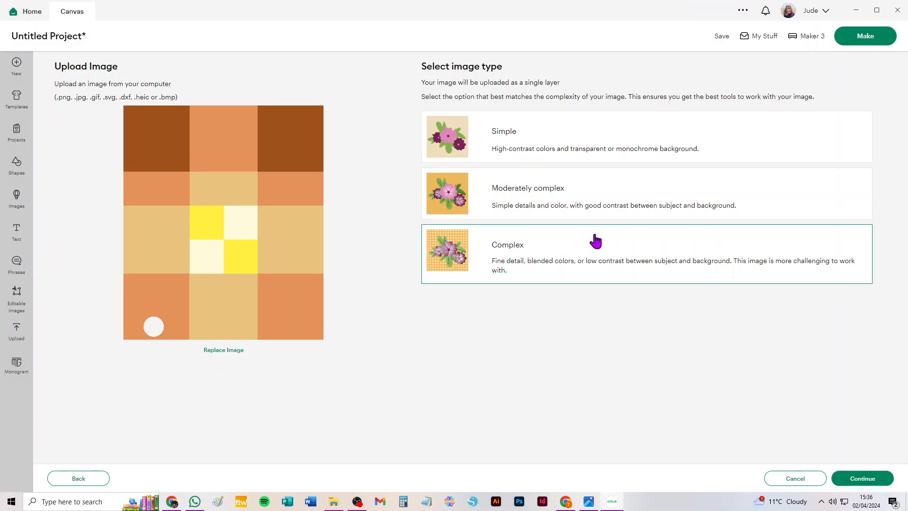
{"action": "left_click", "coordinate": [856, 482]}
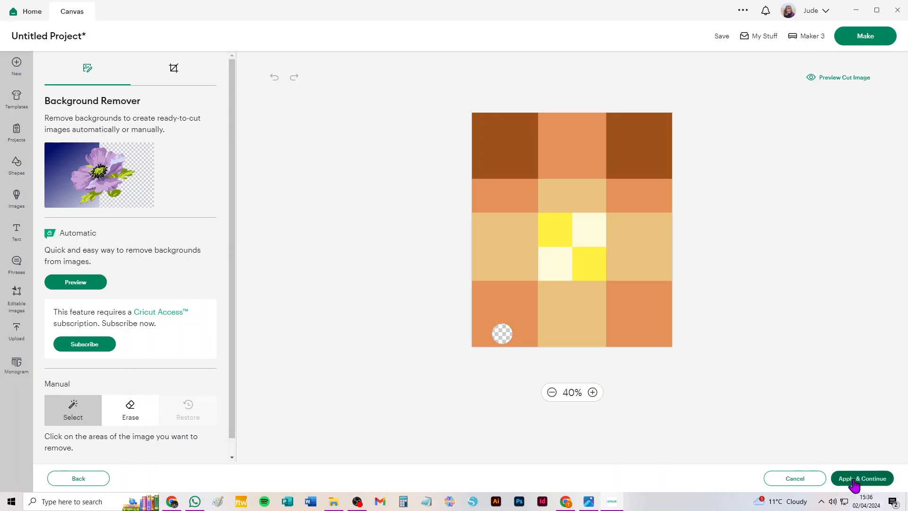
{"action": "left_click", "coordinate": [854, 481]}
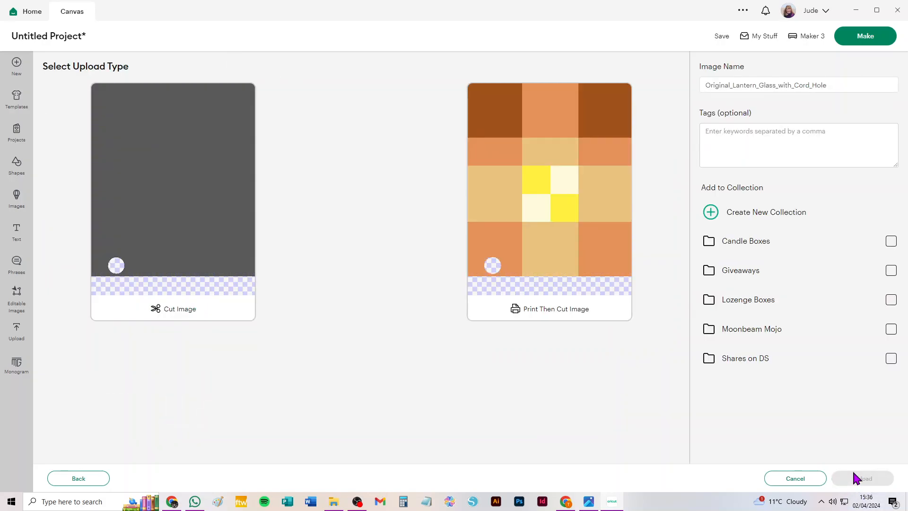
{"action": "left_click", "coordinate": [90, 482]}
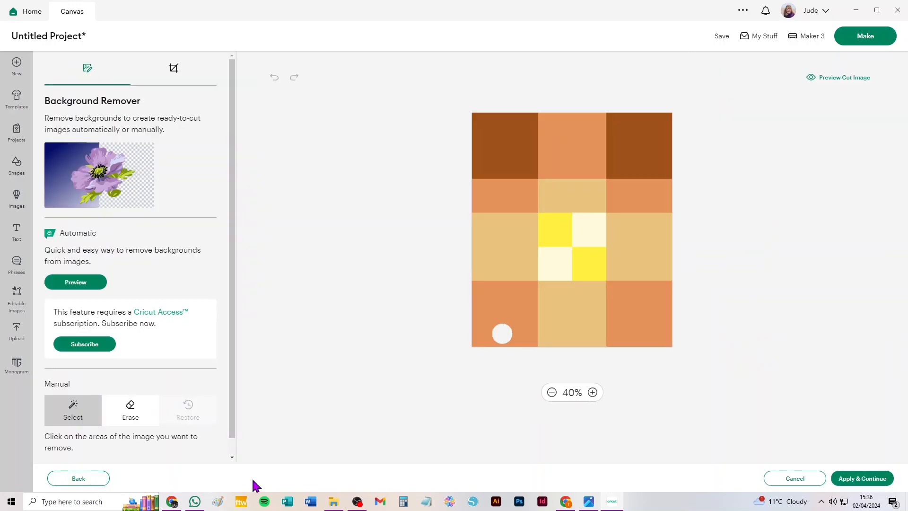
{"action": "left_click", "coordinate": [101, 482]}
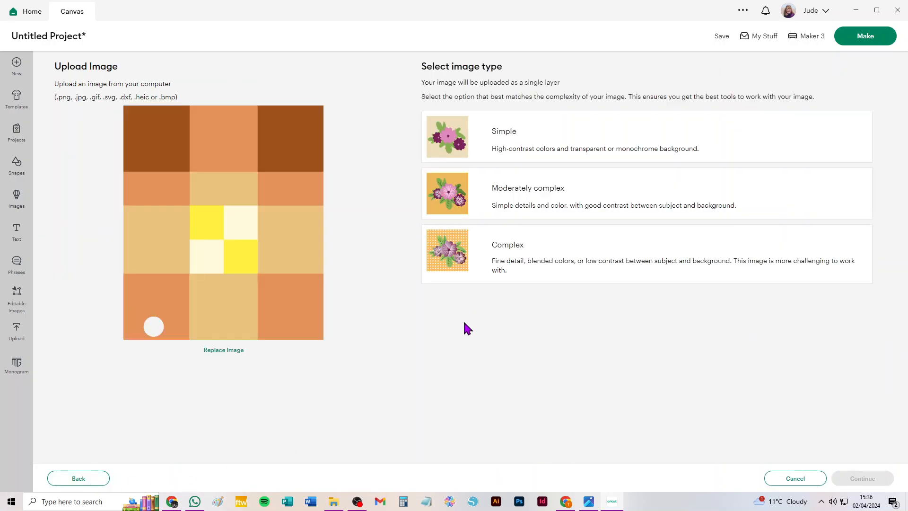
- Upload Original_Lantern_Glass_with_Cord_Hole as a Complex, Print Then Cut image without removing any background, and add it to the canvas
{"action": "left_click", "coordinate": [602, 250]}
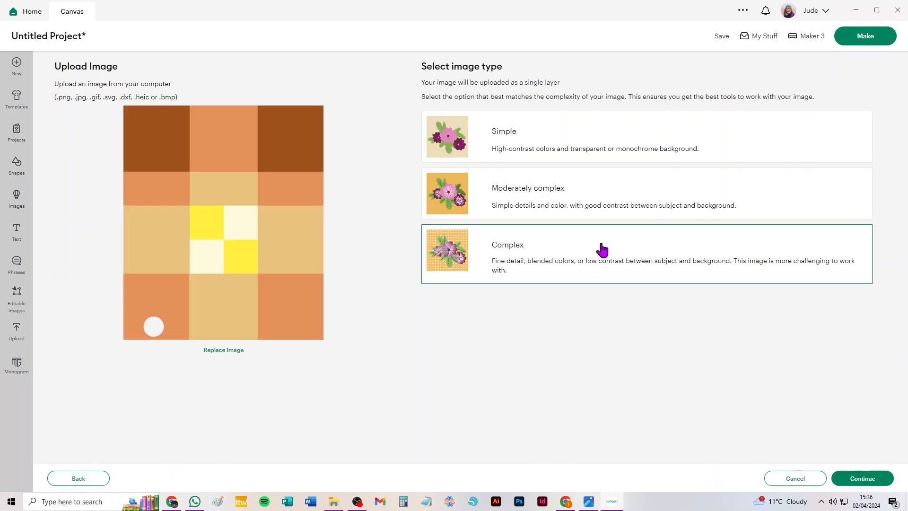
{"action": "left_click", "coordinate": [861, 478]}
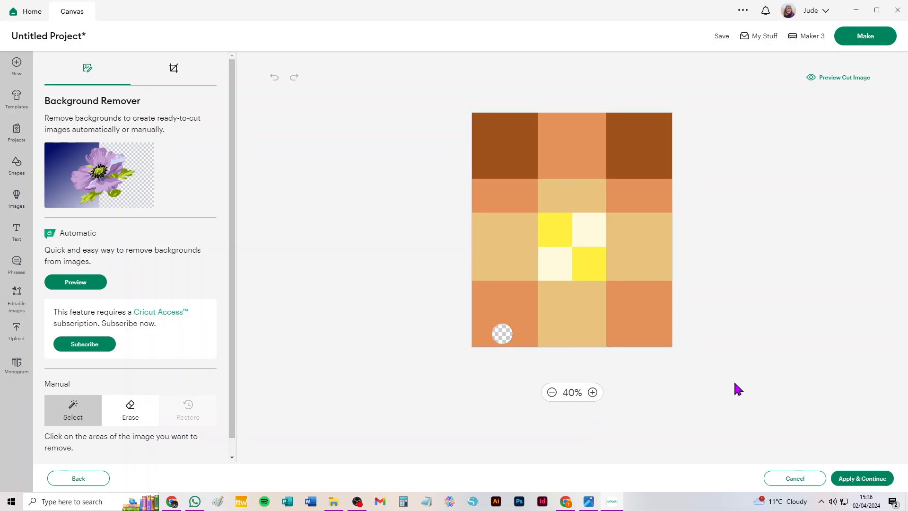
{"action": "left_click", "coordinate": [842, 481]}
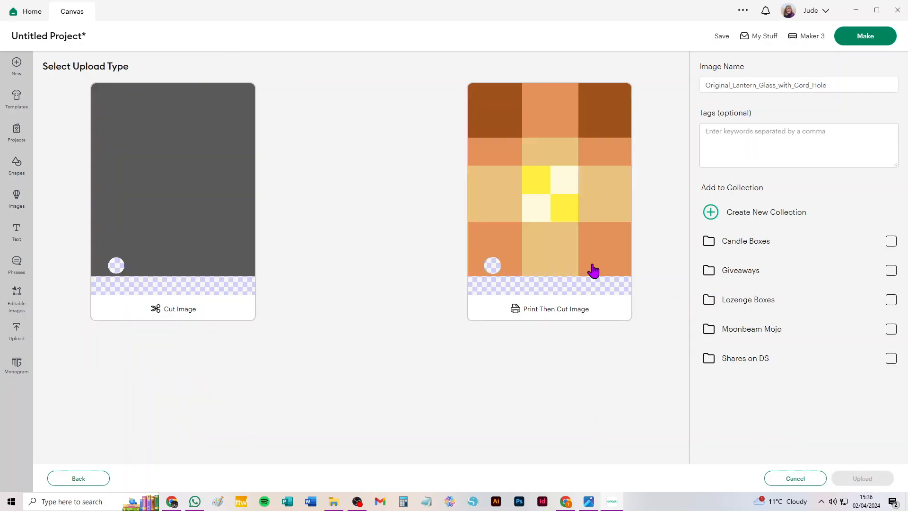
{"action": "left_click", "coordinate": [554, 199]}
{"action": "left_click", "coordinate": [862, 478]}
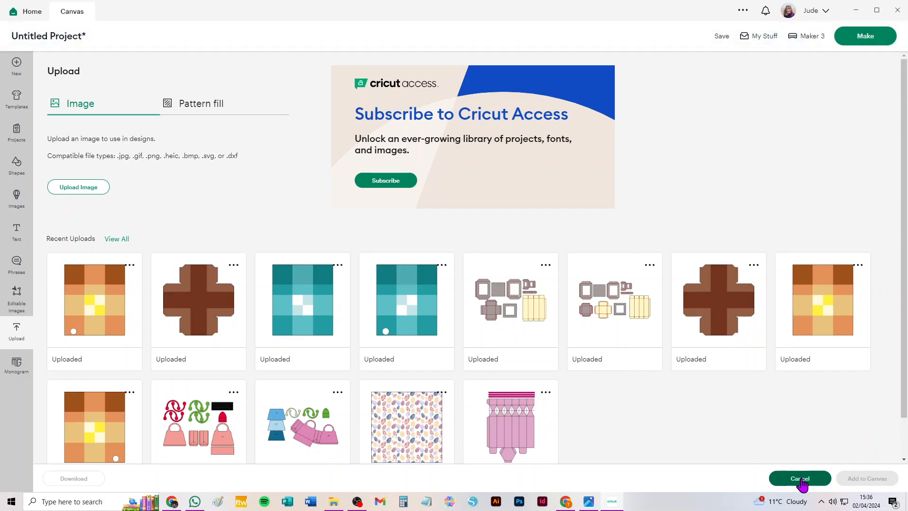
{"action": "left_click", "coordinate": [90, 311]}
{"action": "left_click", "coordinate": [865, 482]}
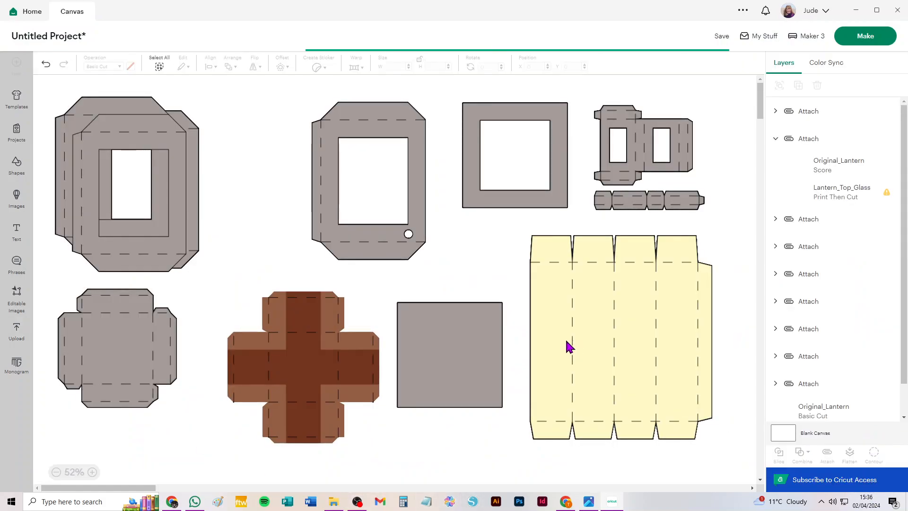
- Move the cord-hole glass image between the large grey frame pieces and set its width to 14.7 cm
{"action": "left_click_drag", "start_coordinate": [152, 116], "coordinate": [296, 177]}
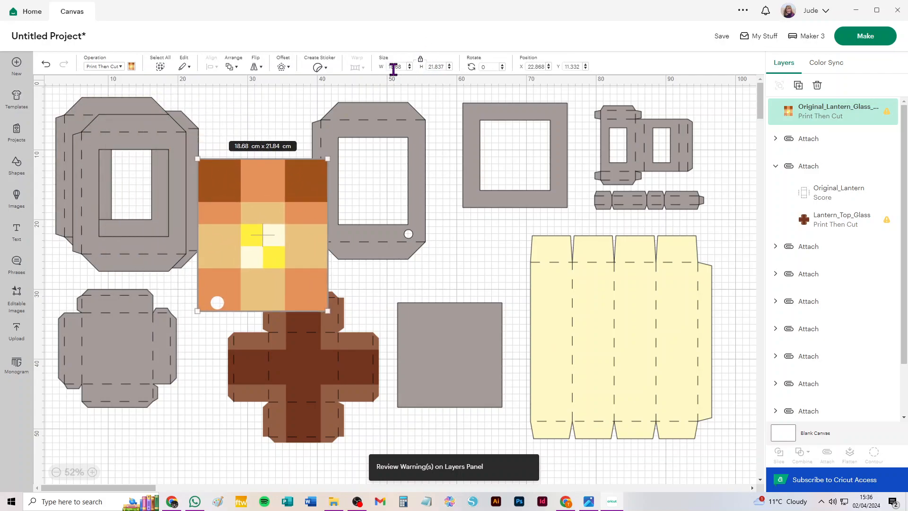
{"action": "left_click", "coordinate": [396, 67]}
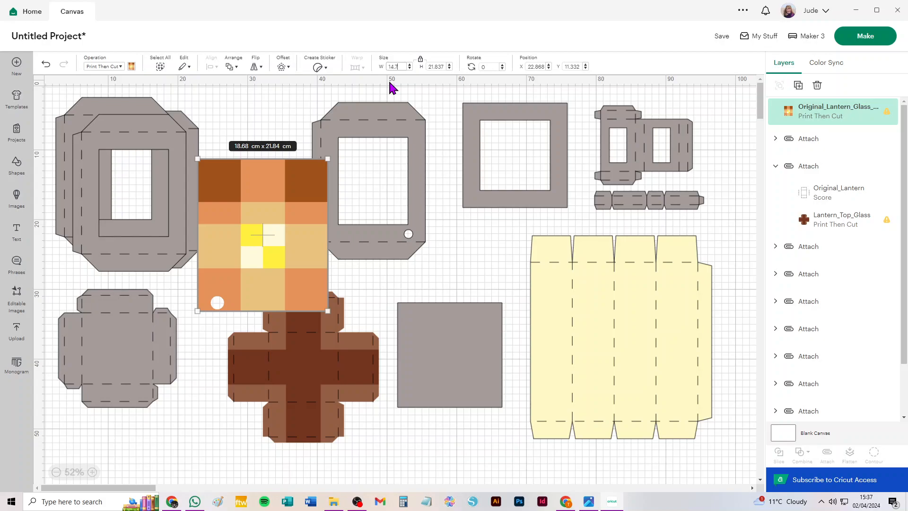
{"action": "type", "text": "14.7"}
{"action": "key", "text": "Return"}
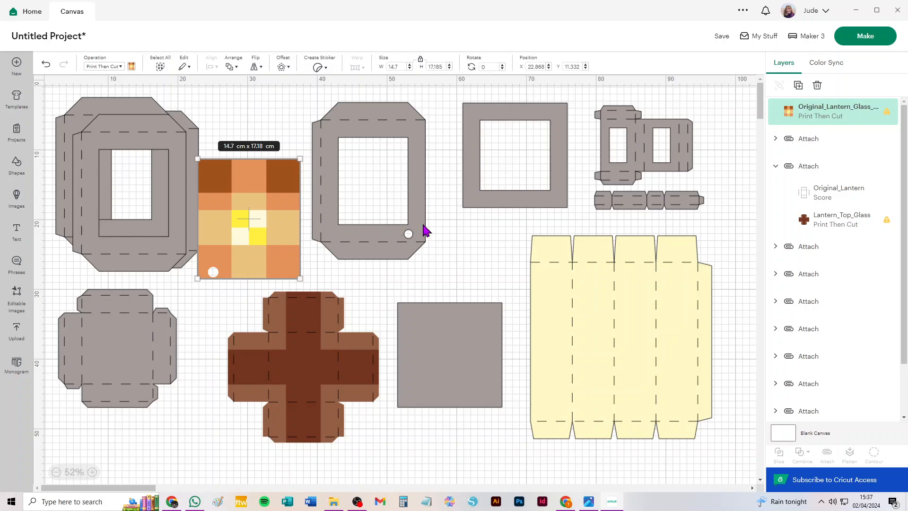
- Try the glass image over the grey frame with the round hole, and move it back beside the frame
{"action": "key", "text": "ctrl+z"}
{"action": "left_click_drag", "start_coordinate": [212, 190], "coordinate": [395, 178]}
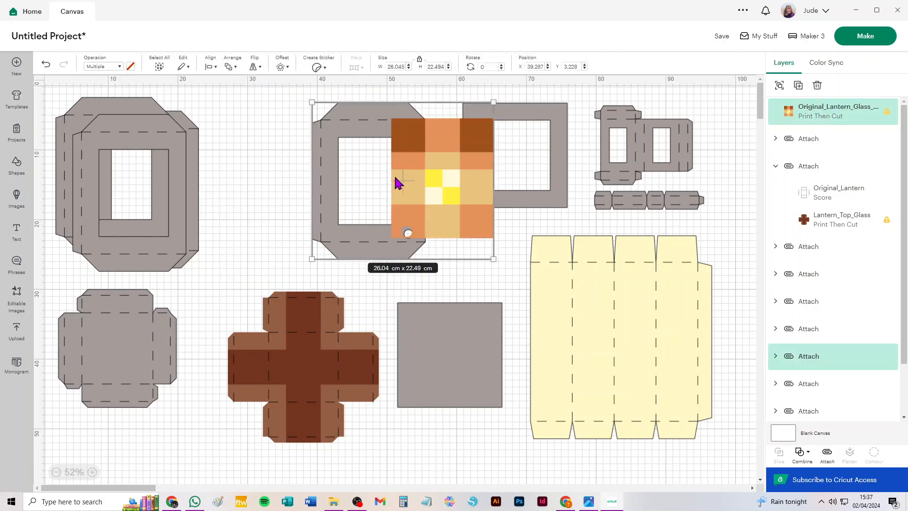
{"action": "left_click", "coordinate": [500, 282]}
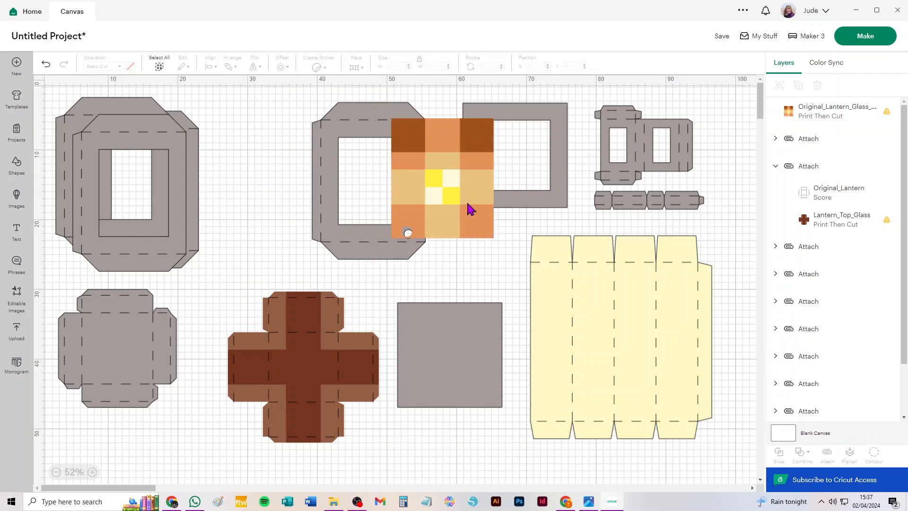
{"action": "left_click_drag", "start_coordinate": [464, 146], "coordinate": [263, 159]}
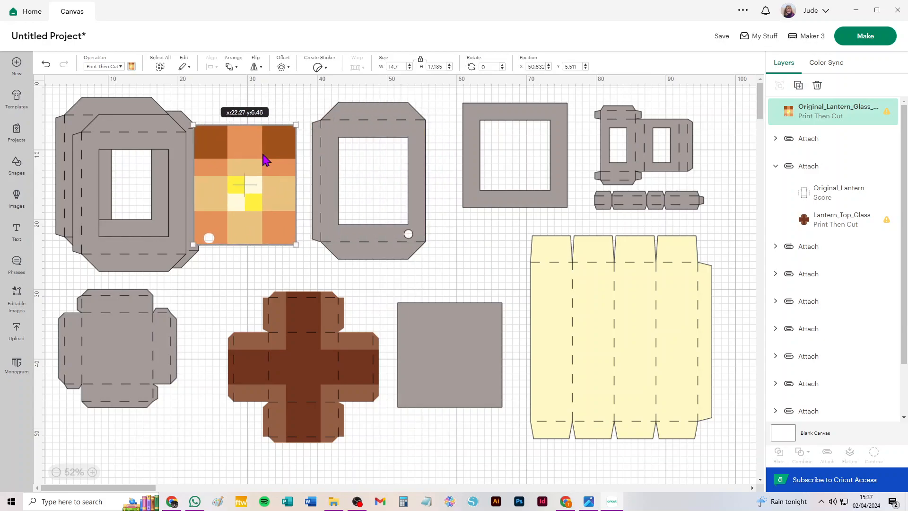
- Flip the grey cord-hole frame horizontally and place the glass image beside it to compare their hole positions
{"action": "left_click", "coordinate": [403, 256]}
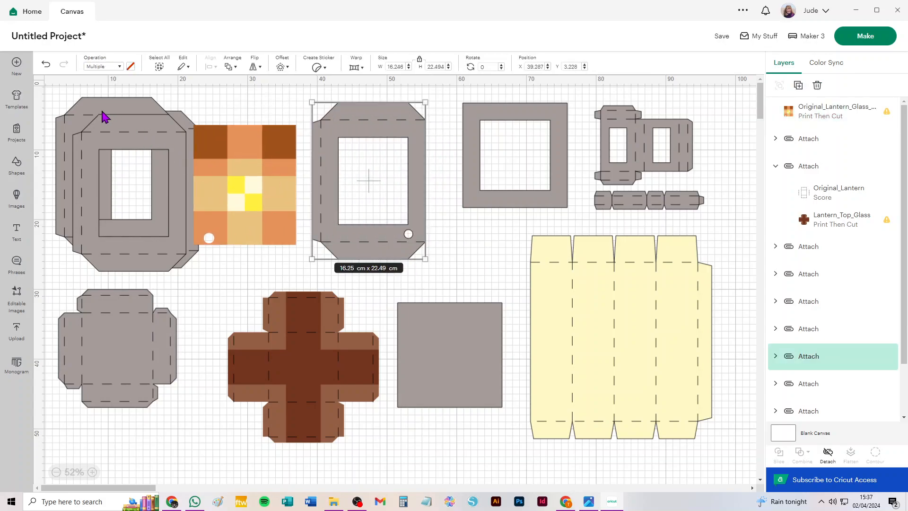
{"action": "left_click", "coordinate": [231, 67]}
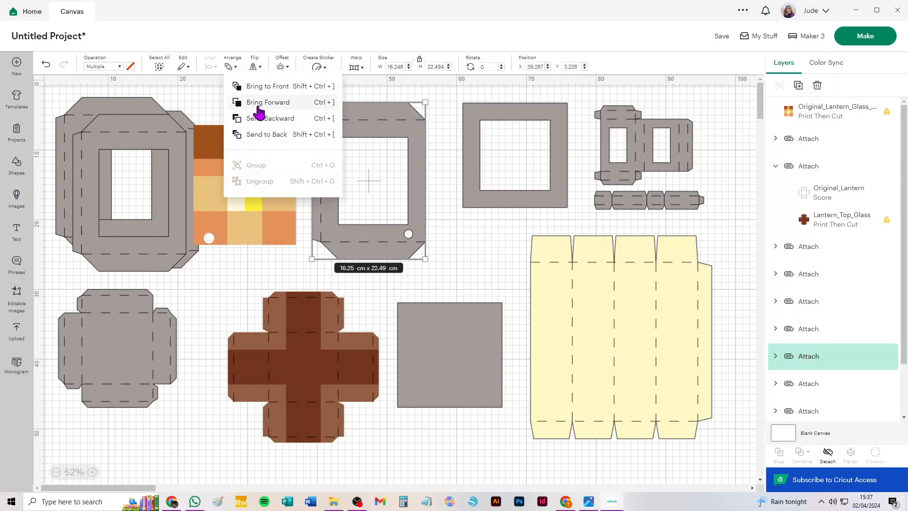
{"action": "left_click", "coordinate": [254, 68]}
{"action": "left_click", "coordinate": [274, 86]}
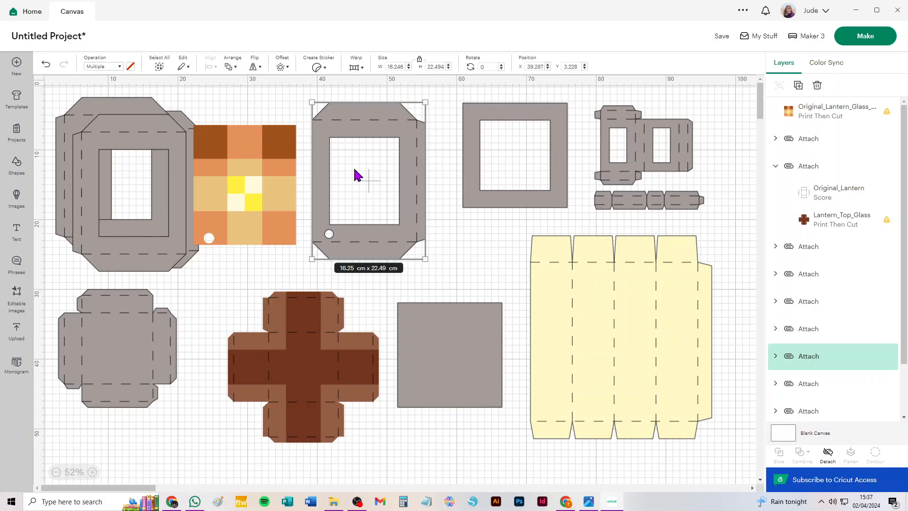
{"action": "mouse_move", "coordinate": [247, 238]}
{"action": "left_mouse_down"}
{"action": "mouse_move", "coordinate": [284, 223]}
{"action": "mouse_move", "coordinate": [368, 233]}
{"action": "mouse_move", "coordinate": [248, 237]}
{"action": "mouse_move", "coordinate": [253, 231]}
{"action": "left_mouse_up"}
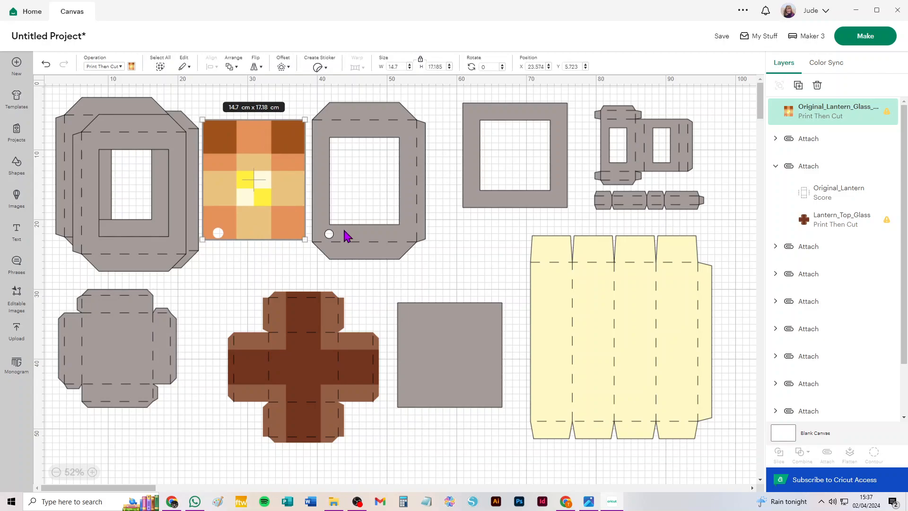
- Undo the horizontal flip of the cord-hole frame and place the cord-hole glass image over that frame
{"action": "key", "text": "ctrl+z"}
{"action": "key", "text": "ctrl+z"}
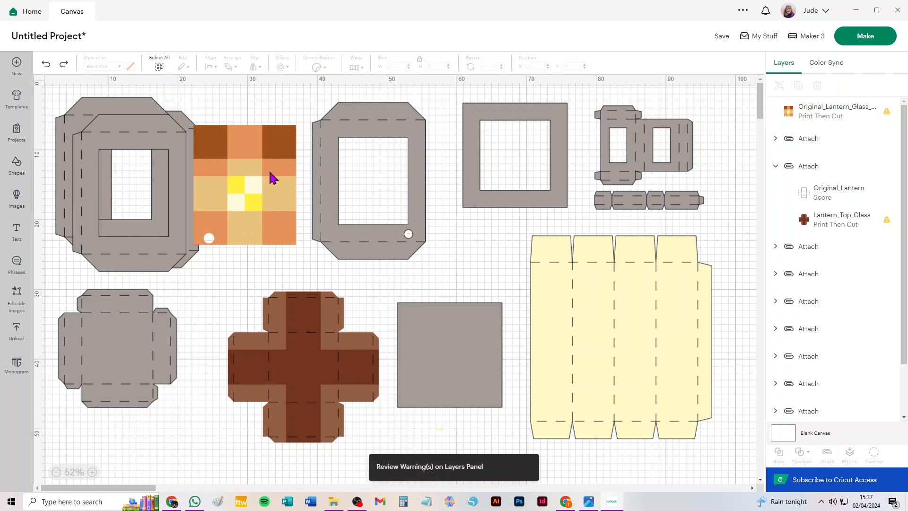
{"action": "mouse_move", "coordinate": [274, 143]}
{"action": "left_mouse_down"}
{"action": "mouse_move", "coordinate": [283, 138]}
{"action": "mouse_move", "coordinate": [260, 178]}
{"action": "mouse_move", "coordinate": [272, 161]}
{"action": "left_mouse_up"}
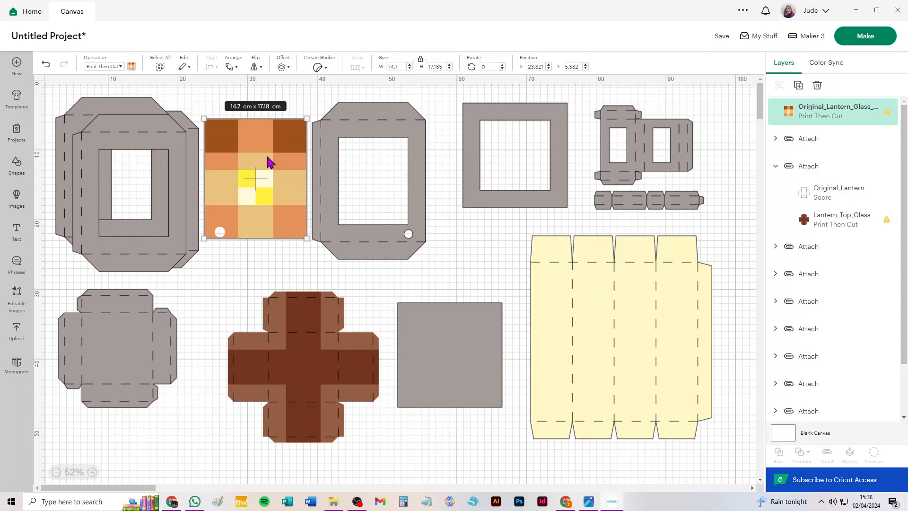
{"action": "left_click_drag", "start_coordinate": [269, 154], "coordinate": [372, 157]}
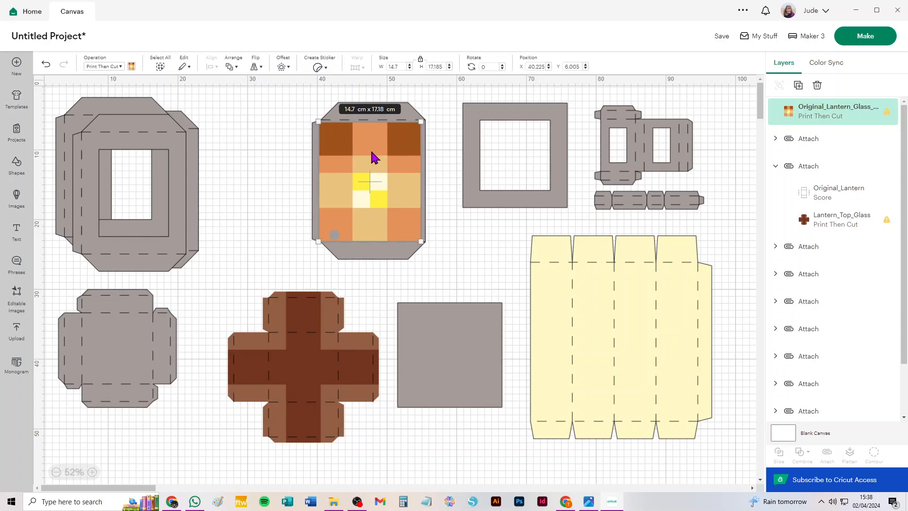
- Start another image upload and load Original_Lantern_Glass_No_Hole.png from the Original Lantern folder
{"action": "left_click", "coordinate": [17, 329]}
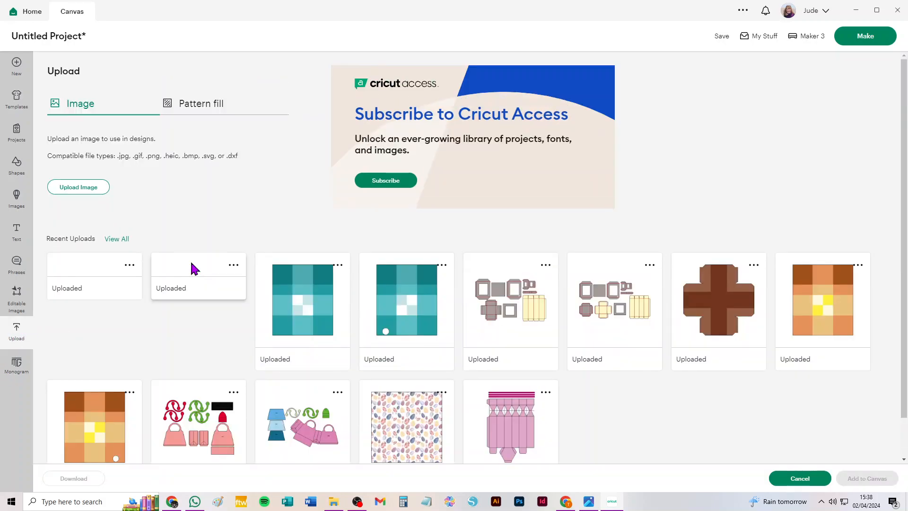
{"action": "left_click", "coordinate": [78, 188]}
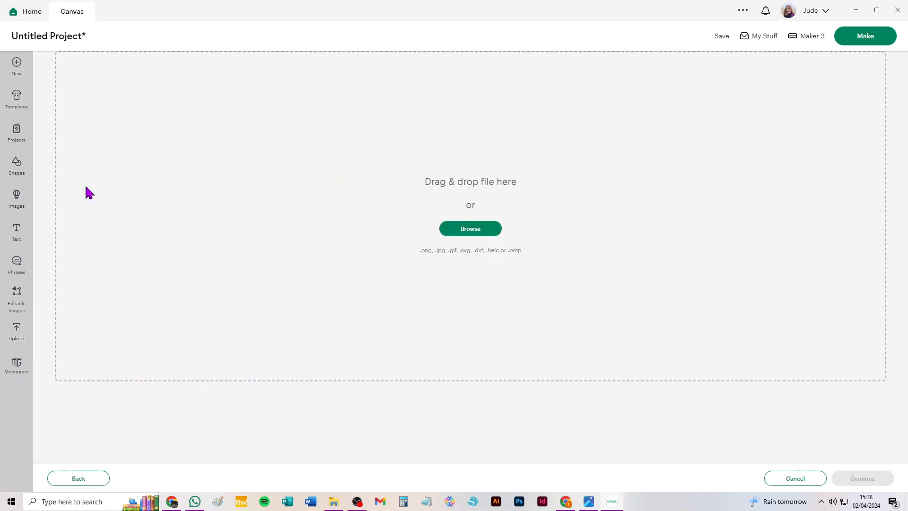
{"action": "left_click", "coordinate": [467, 235]}
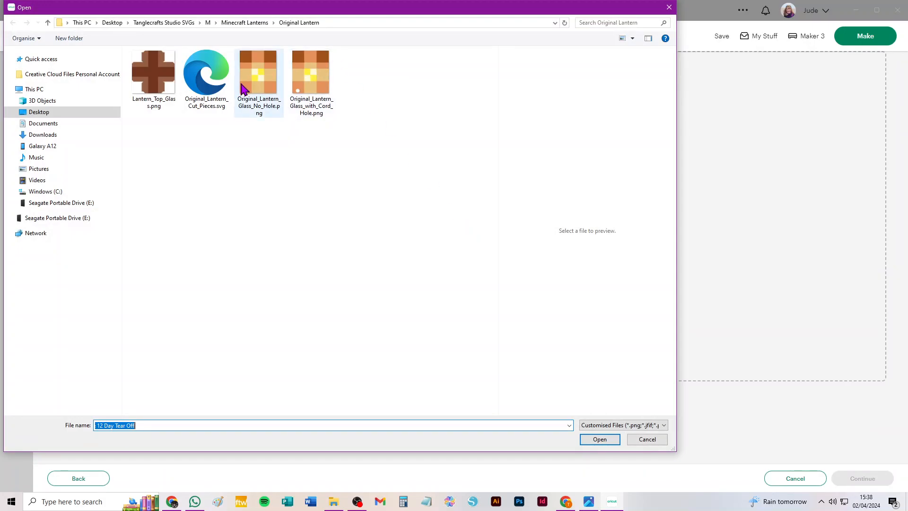
{"action": "left_click", "coordinate": [258, 67]}
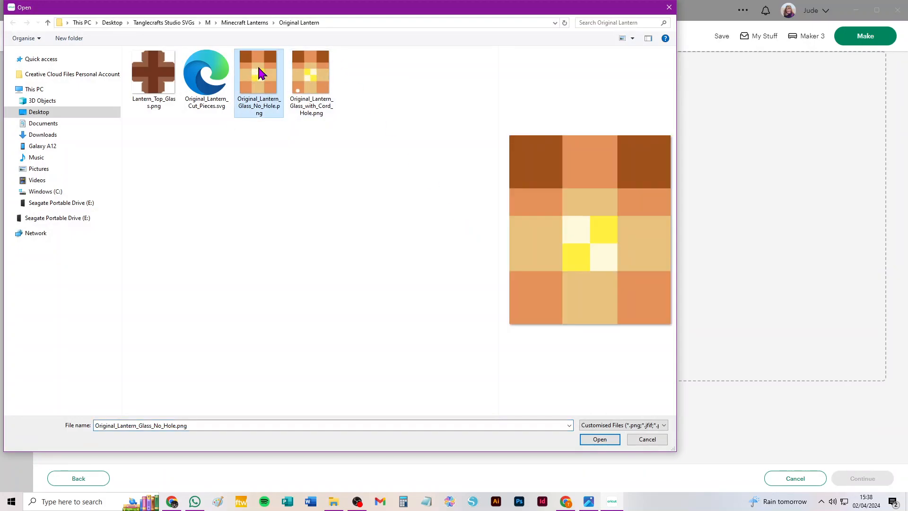
{"action": "left_click", "coordinate": [592, 440]}
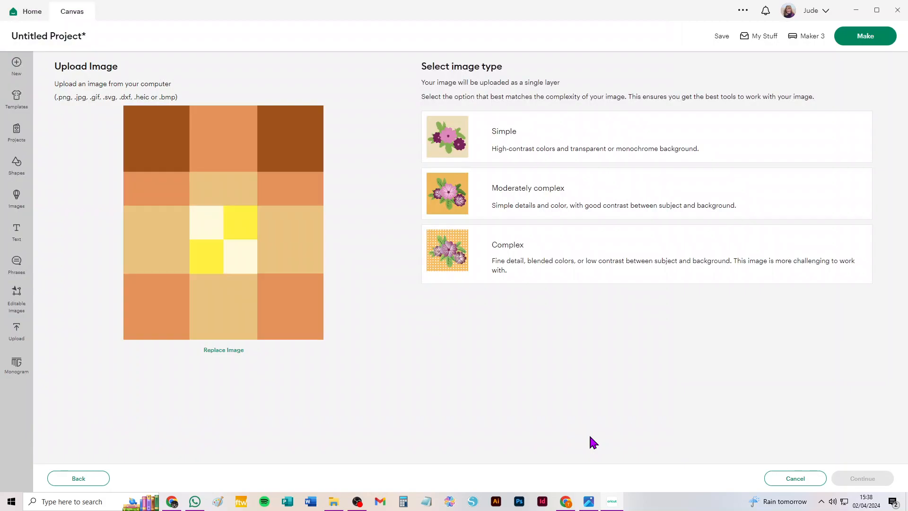
- Upload Original_Lantern_Glass_No_Hole as a Complex, Print Then Cut image and add it to the canvas
{"action": "left_click", "coordinate": [534, 245]}
{"action": "left_click", "coordinate": [865, 480]}
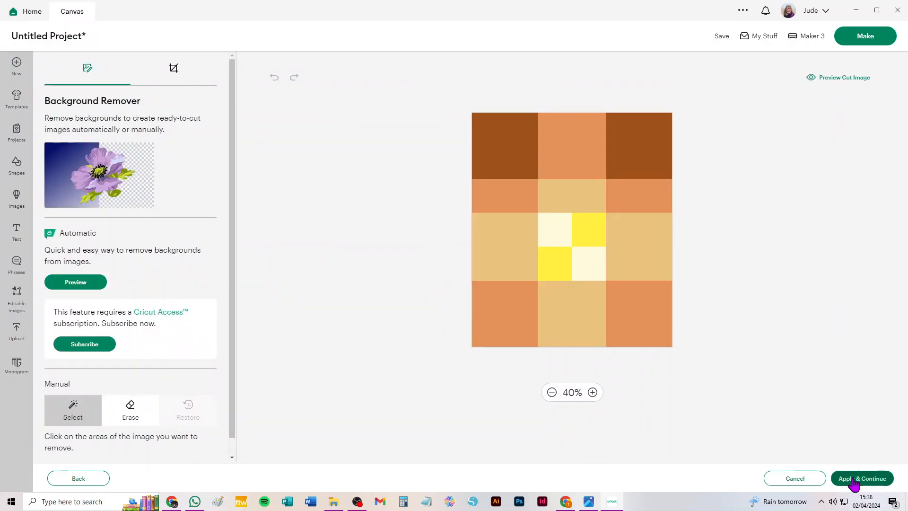
{"action": "left_click", "coordinate": [864, 479]}
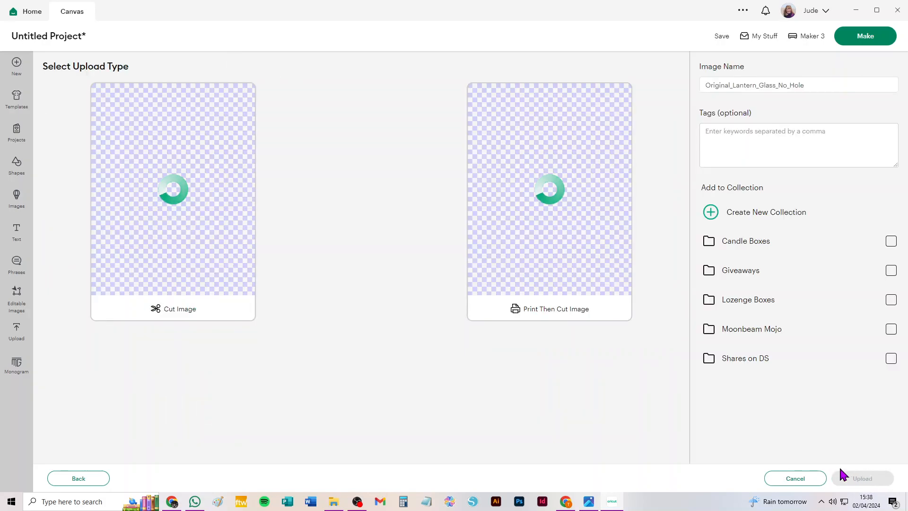
{"action": "left_click", "coordinate": [568, 232]}
{"action": "left_click", "coordinate": [861, 479]}
{"action": "left_click", "coordinate": [72, 319]}
{"action": "left_click", "coordinate": [889, 483]}
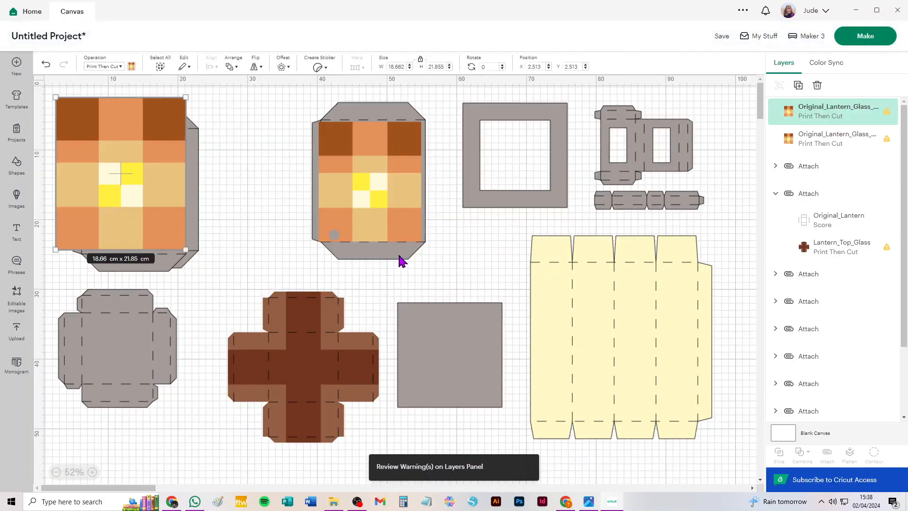
- Set the no-hole glass image's width to 14.7 cm and move it partly off the stacked grey frames
{"action": "left_click", "coordinate": [397, 67]}
{"action": "type", "text": "14."}
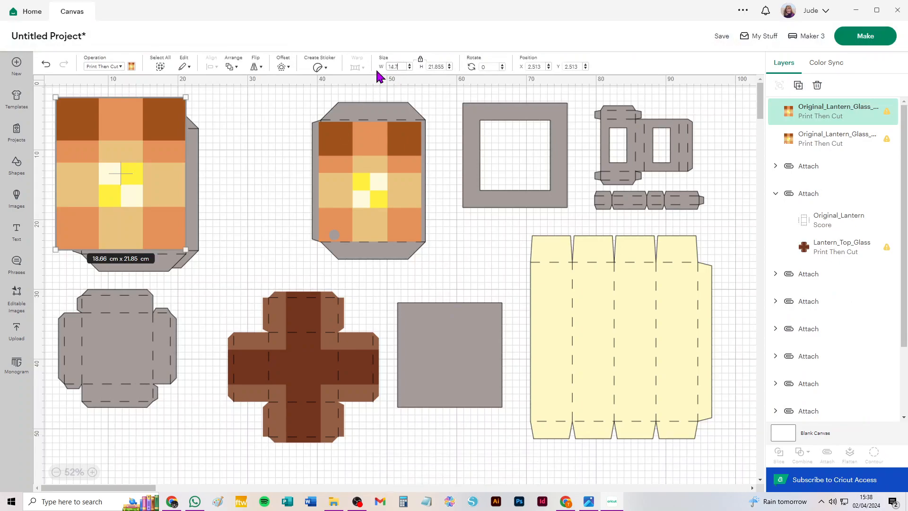
{"action": "type", "text": "7"}
{"action": "key", "text": "Tab"}
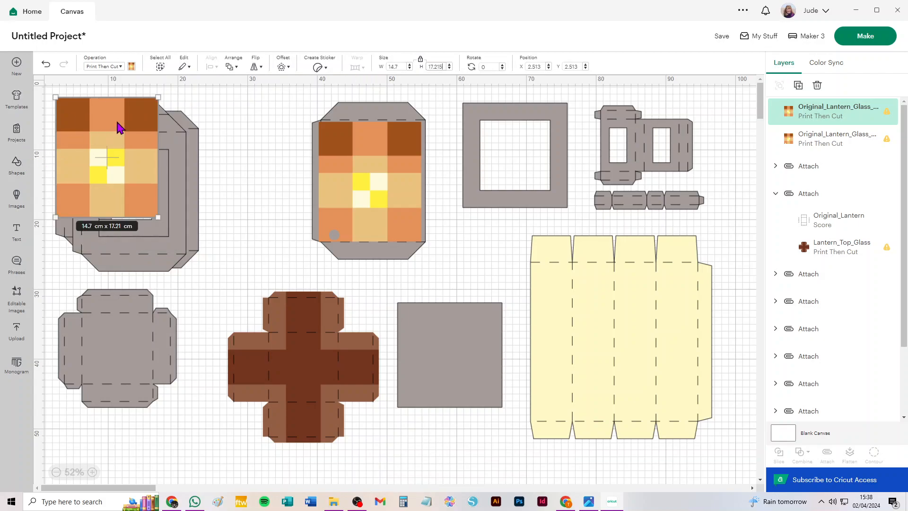
{"action": "left_click_drag", "start_coordinate": [136, 111], "coordinate": [226, 125]}
- Paste two copies of the no-hole glass image, and move the cord-hole glass image partly off its grey frame
{"action": "key", "text": "ctrl+v"}
{"action": "key", "text": "ctrl+v"}
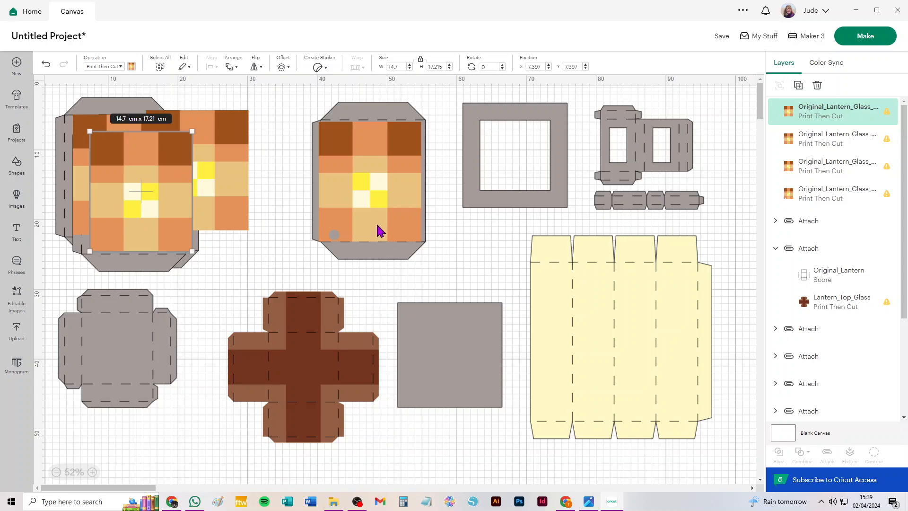
{"action": "left_click_drag", "start_coordinate": [365, 231], "coordinate": [279, 251]}
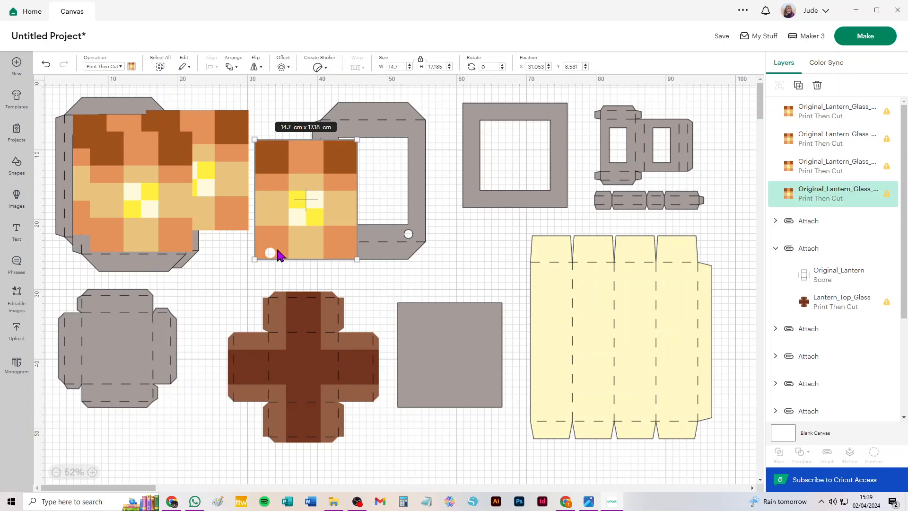
- Shift the cord-hole glass and one no-hole glass image slightly upward on the canvas, and send the project to mat preparation
{"action": "left_click_drag", "start_coordinate": [318, 243], "coordinate": [322, 235]}
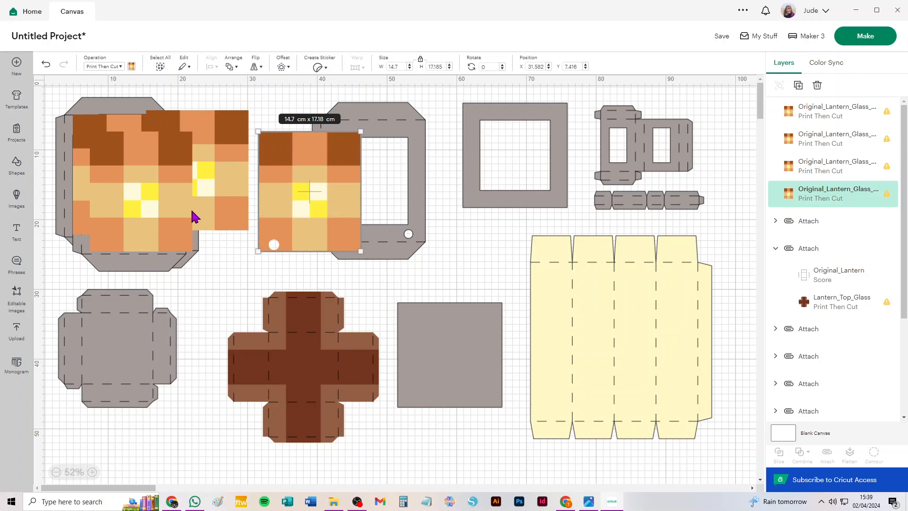
{"action": "left_click_drag", "start_coordinate": [138, 203], "coordinate": [132, 182]}
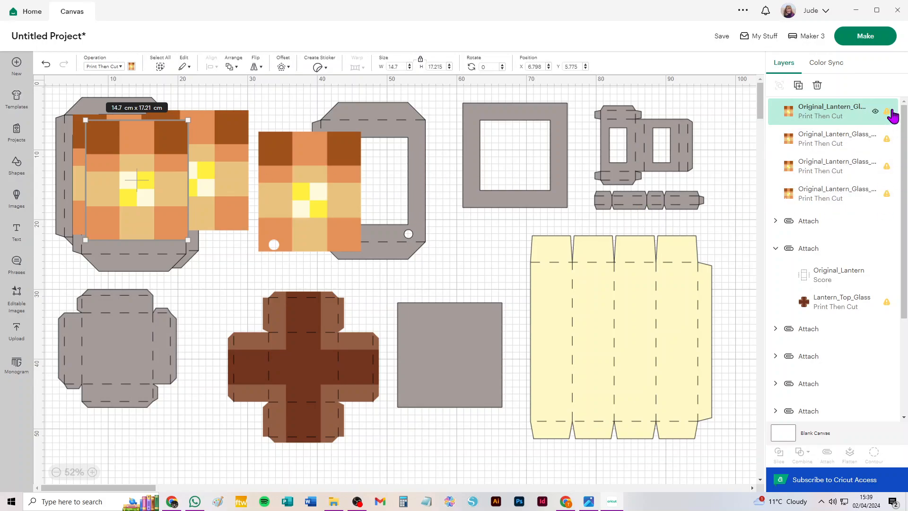
{"action": "left_click", "coordinate": [877, 38]}
{"action": "left_click", "coordinate": [429, 284]}
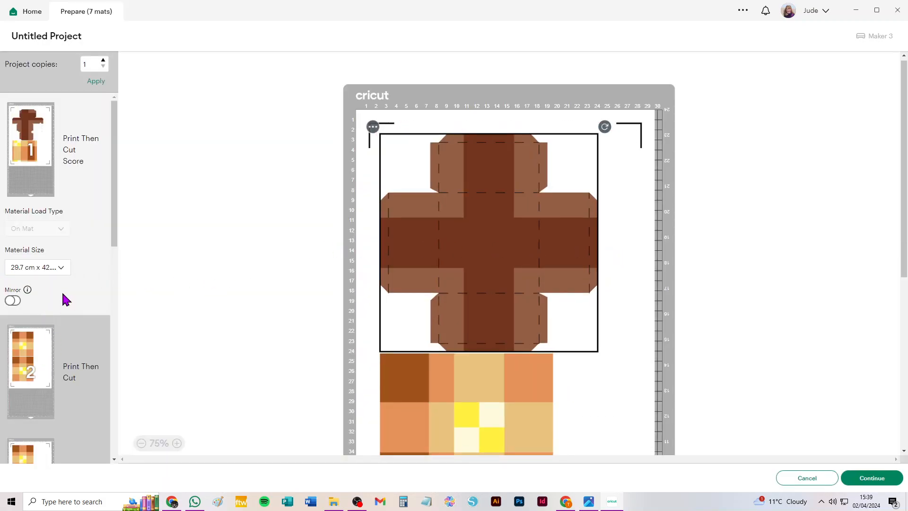
- Nudge the brown lantern top toward the upper-left corner of mat 1 and show that mat's material size options
{"action": "scroll", "coordinate": [66, 300], "scroll_direction": "down", "scroll_amount": 3}
{"action": "scroll", "coordinate": [66, 300], "scroll_direction": "up", "scroll_amount": 3}
{"action": "mouse_move", "coordinate": [512, 233]}
{"action": "left_mouse_down"}
{"action": "mouse_move", "coordinate": [533, 227]}
{"action": "mouse_move", "coordinate": [511, 235]}
{"action": "mouse_move", "coordinate": [506, 226]}
{"action": "left_mouse_up"}
{"action": "left_click_drag", "start_coordinate": [508, 227], "coordinate": [506, 229]}
{"action": "left_click", "coordinate": [40, 268]}
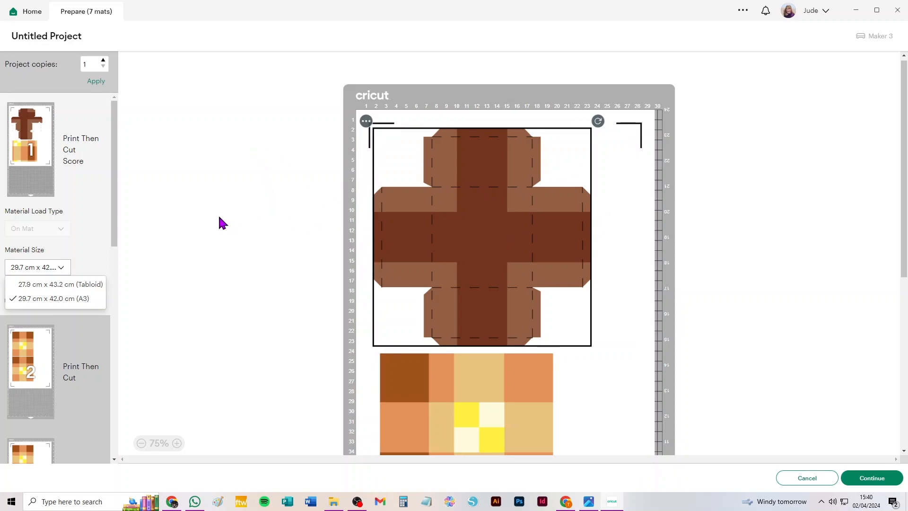
- Set the material size of grey mat 4 to 21 cm x 29.7 cm (A4) and look through the rearranged mats
{"action": "scroll", "coordinate": [69, 194], "scroll_direction": "down", "scroll_amount": 3}
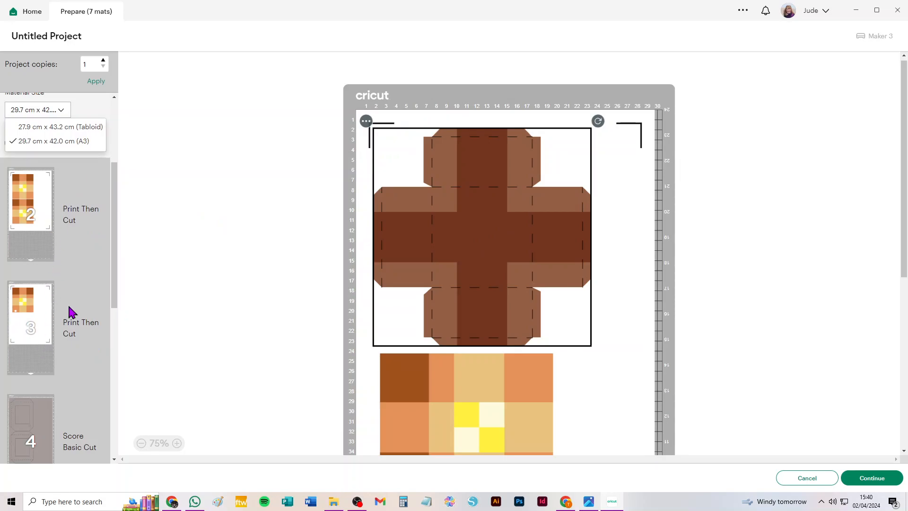
{"action": "scroll", "coordinate": [66, 373], "scroll_direction": "down", "scroll_amount": 3}
{"action": "left_click", "coordinate": [41, 247]}
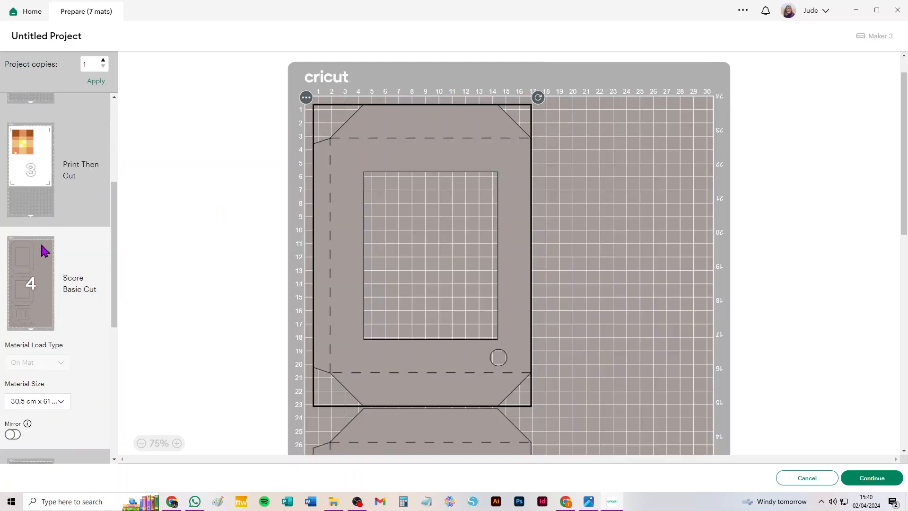
{"action": "left_click", "coordinate": [37, 406]}
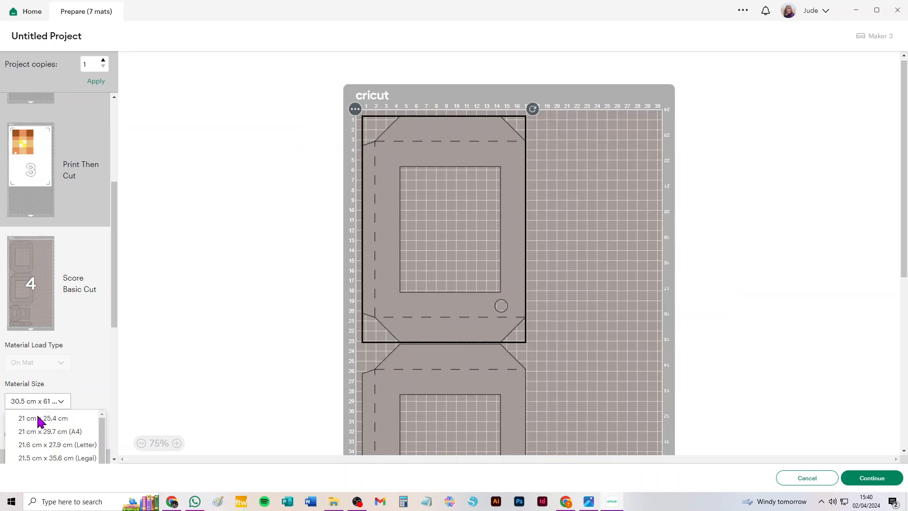
{"action": "left_click", "coordinate": [43, 440]}
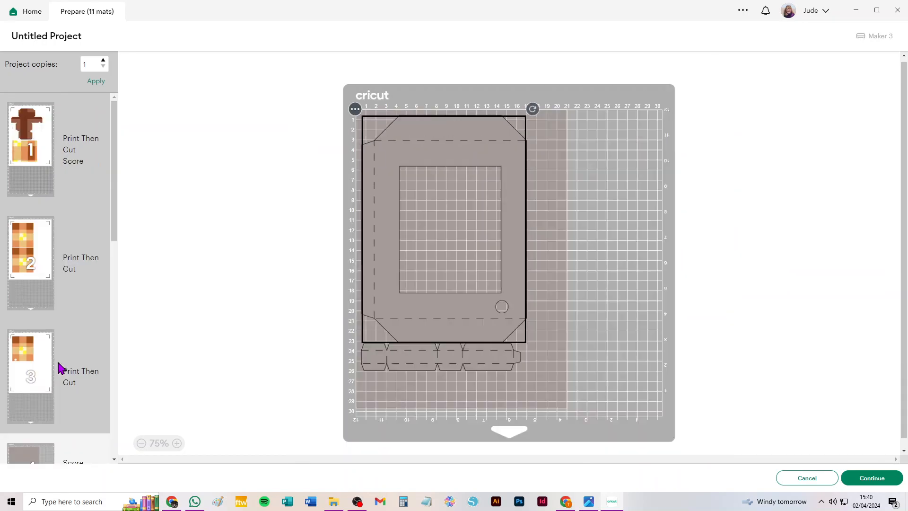
{"action": "scroll", "coordinate": [66, 359], "scroll_direction": "down", "scroll_amount": 10}
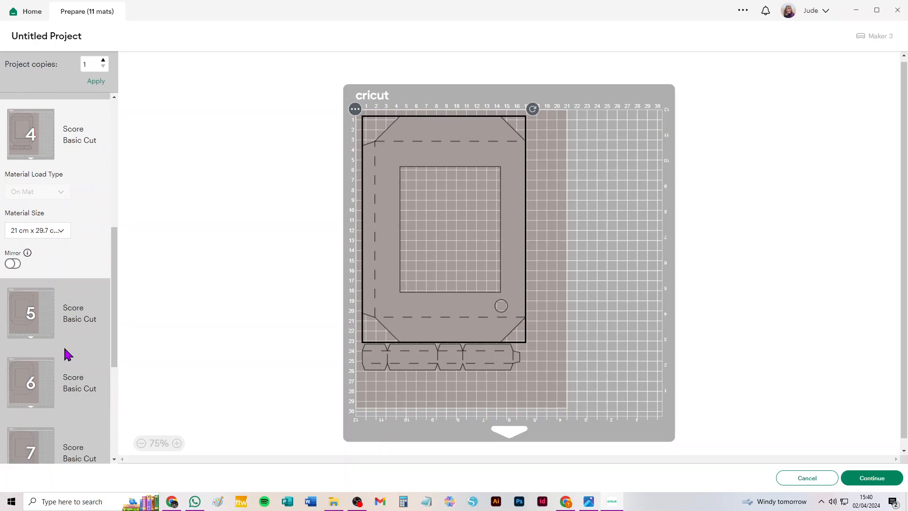
{"action": "scroll", "coordinate": [67, 355], "scroll_direction": "down", "scroll_amount": 5}
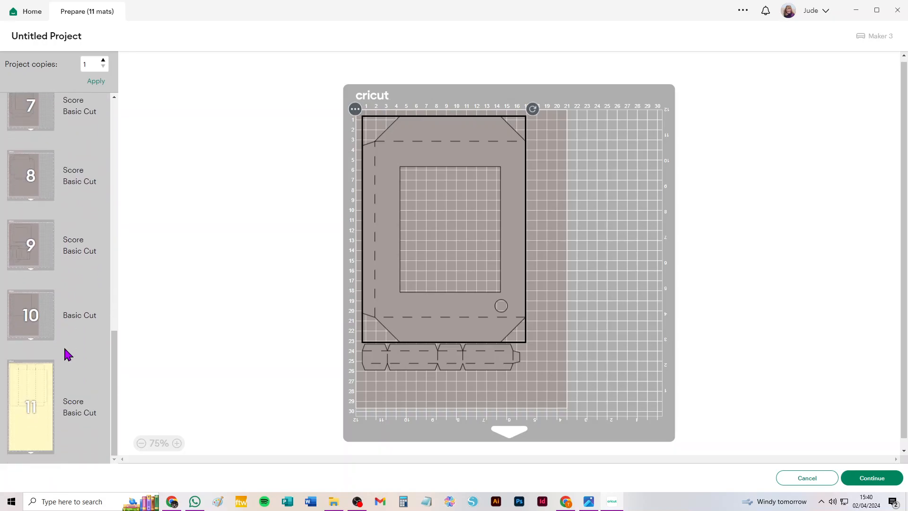
- Set the material size of the yellow mat 11 to 30.5 cm x 30.5 cm
{"action": "left_click", "coordinate": [42, 373]}
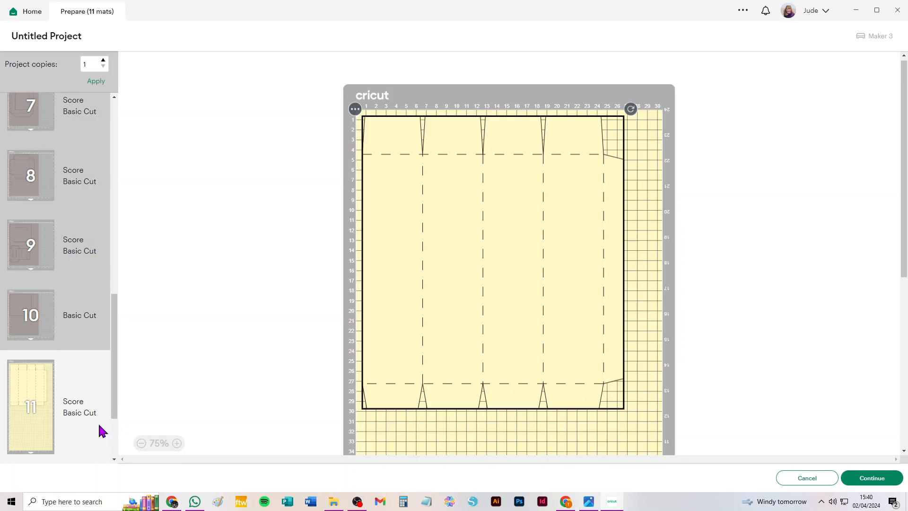
{"action": "scroll", "coordinate": [76, 412], "scroll_direction": "down", "scroll_amount": 3}
{"action": "left_click", "coordinate": [58, 419]}
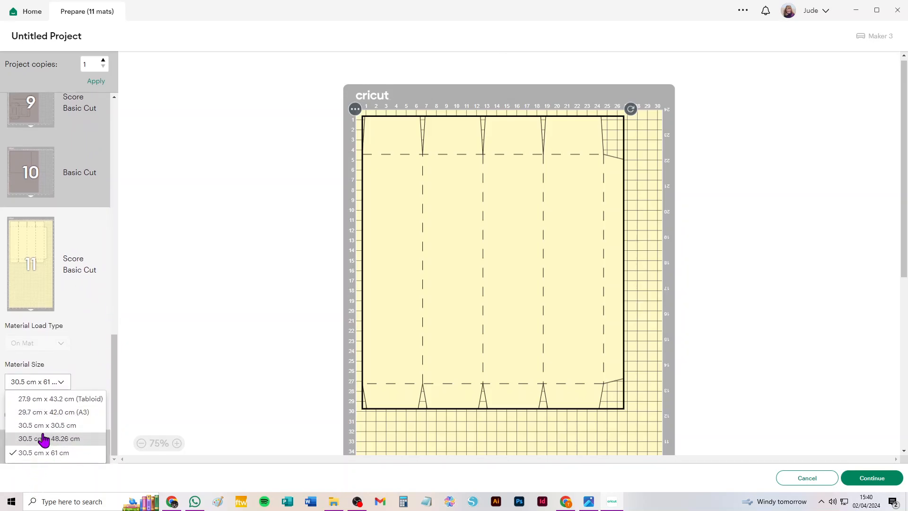
{"action": "left_click", "coordinate": [42, 424]}
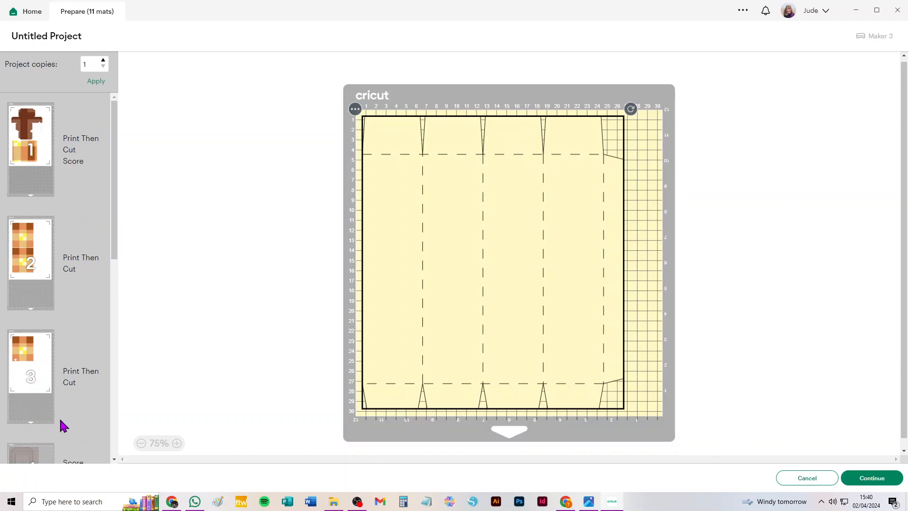
{"action": "scroll", "coordinate": [59, 414], "scroll_direction": "down", "scroll_amount": 10}
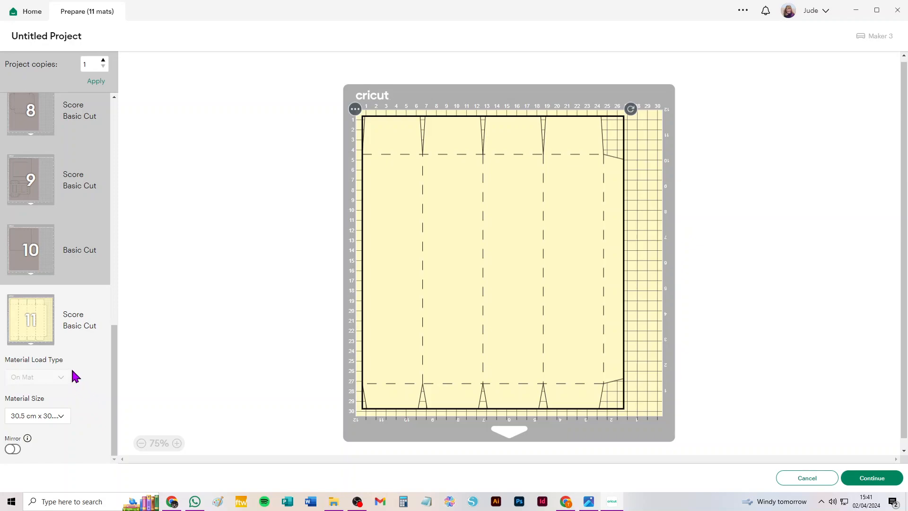
- Change the material size of grey mat 4 to 21.6 cm x 27.9 cm (Letter)
{"action": "scroll", "coordinate": [65, 334], "scroll_direction": "up", "scroll_amount": 10}
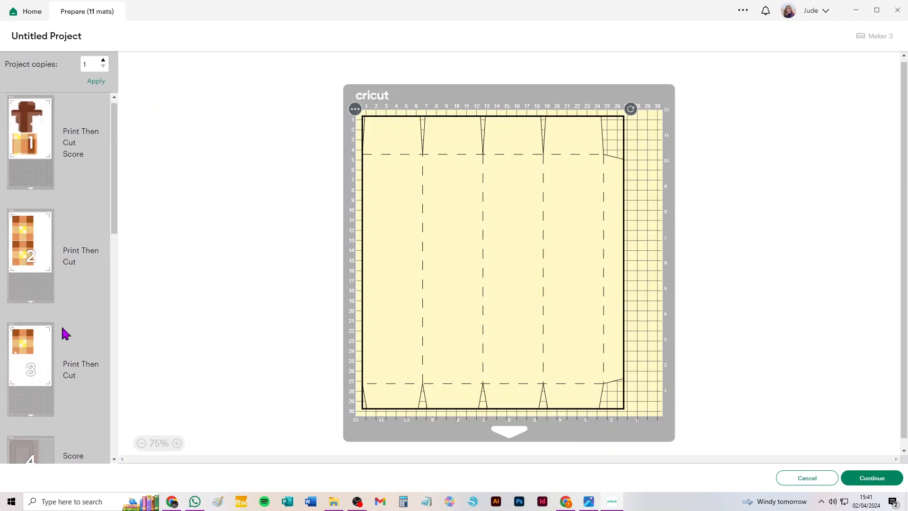
{"action": "scroll", "coordinate": [65, 333], "scroll_direction": "down", "scroll_amount": 3}
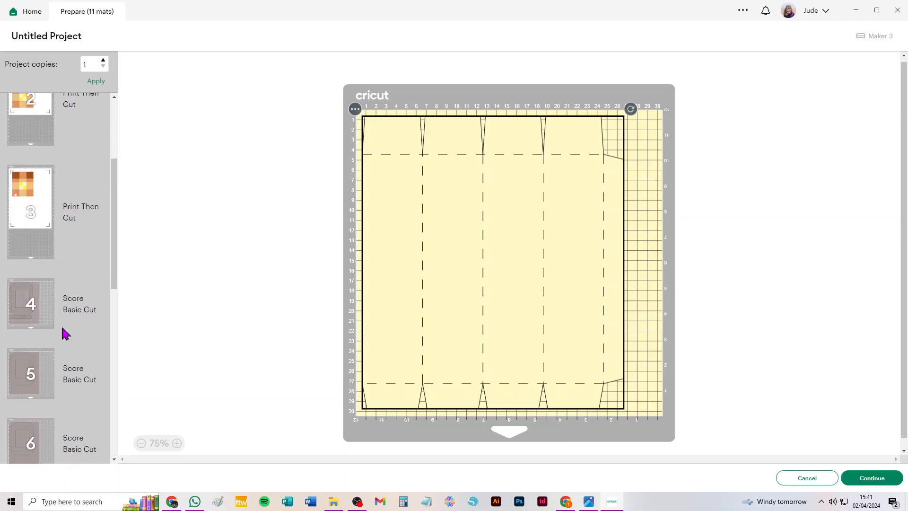
{"action": "left_click", "coordinate": [54, 298]}
{"action": "left_click", "coordinate": [46, 405]}
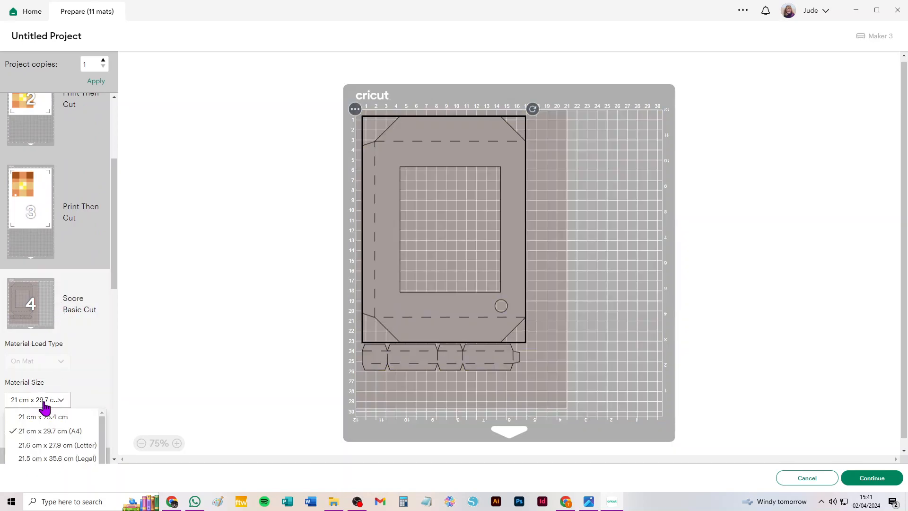
{"action": "left_click", "coordinate": [52, 445]}
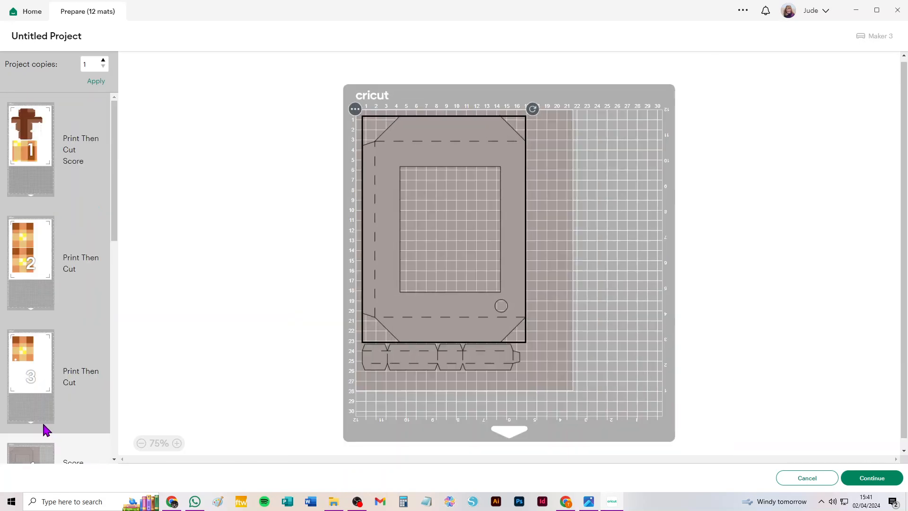
- Check mat 1's material size options, reselect 21.6 cm x 27.9 cm (Letter) for mat 4, and look through the mats
{"action": "left_click", "coordinate": [29, 127]}
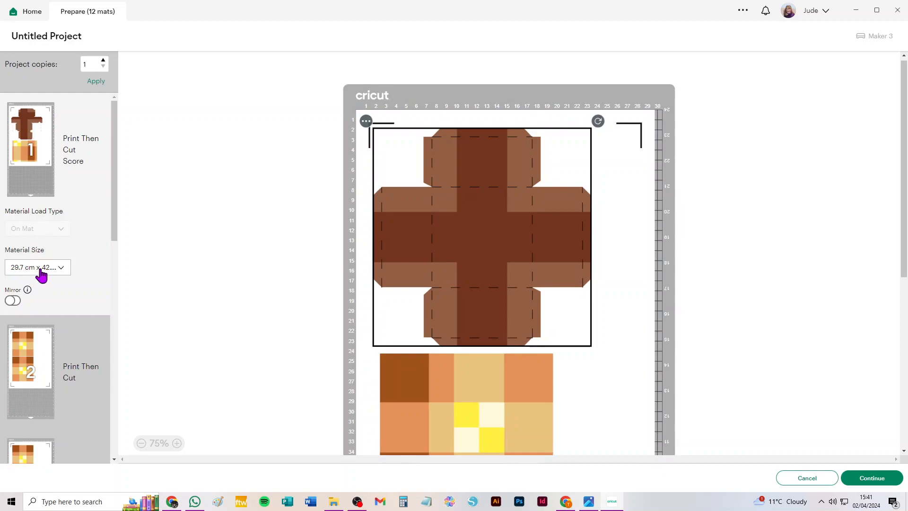
{"action": "left_click", "coordinate": [41, 267]}
{"action": "scroll", "coordinate": [60, 389], "scroll_direction": "down", "scroll_amount": 6}
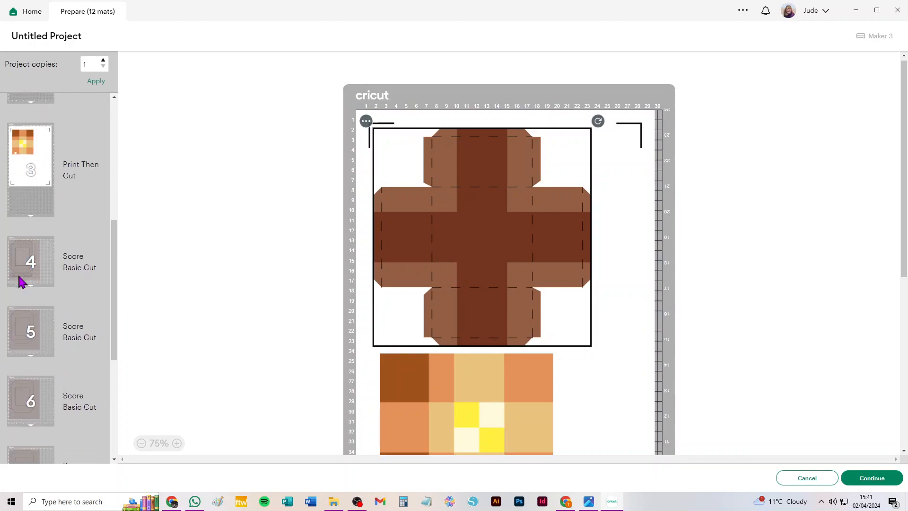
{"action": "left_click", "coordinate": [22, 262]}
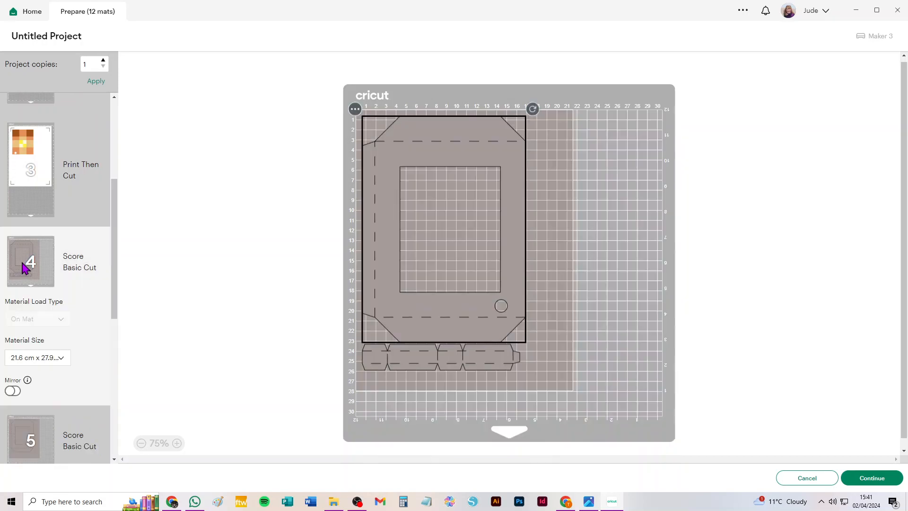
{"action": "left_click", "coordinate": [48, 363]}
{"action": "left_click", "coordinate": [51, 406]}
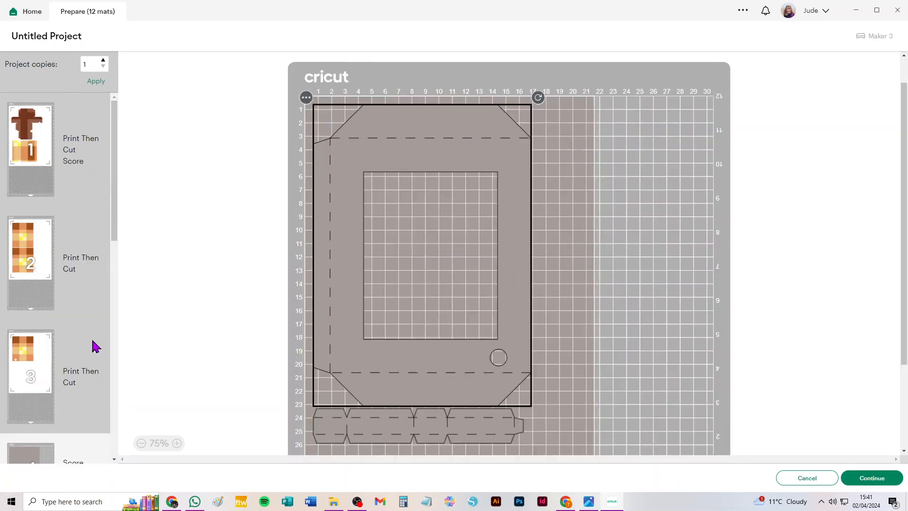
{"action": "scroll", "coordinate": [51, 369], "scroll_direction": "down", "scroll_amount": 15}
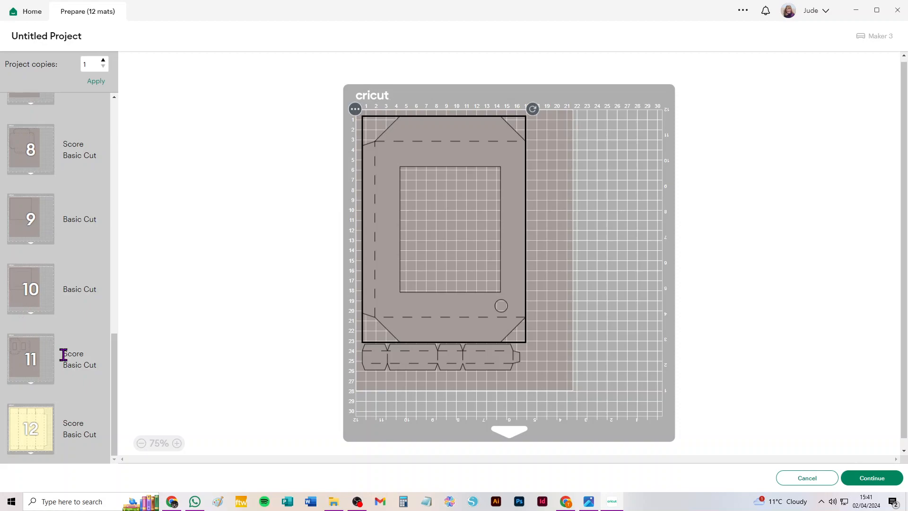
- Set the material size of grey mat 4 to 27.9 cm x 43.2 cm (Tabloid) and check the regrouped mats
{"action": "scroll", "coordinate": [42, 349], "scroll_direction": "up", "scroll_amount": 10}
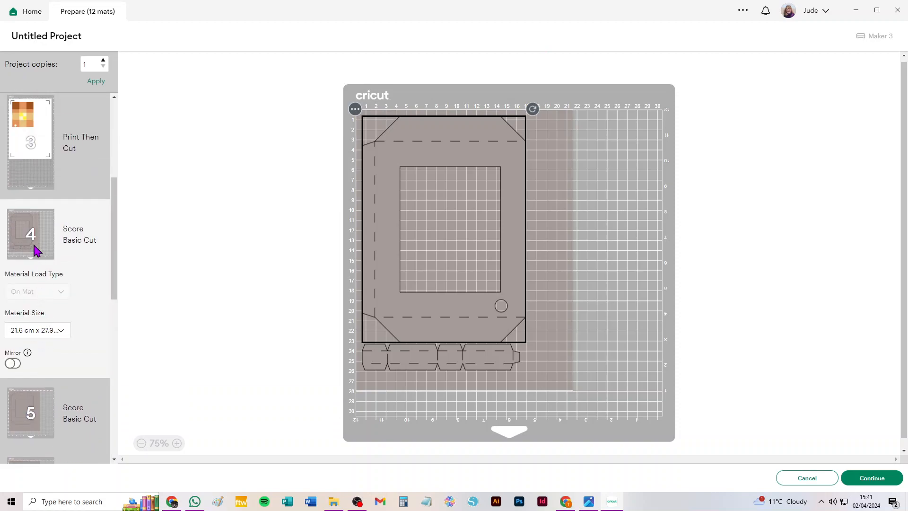
{"action": "left_click", "coordinate": [51, 331]}
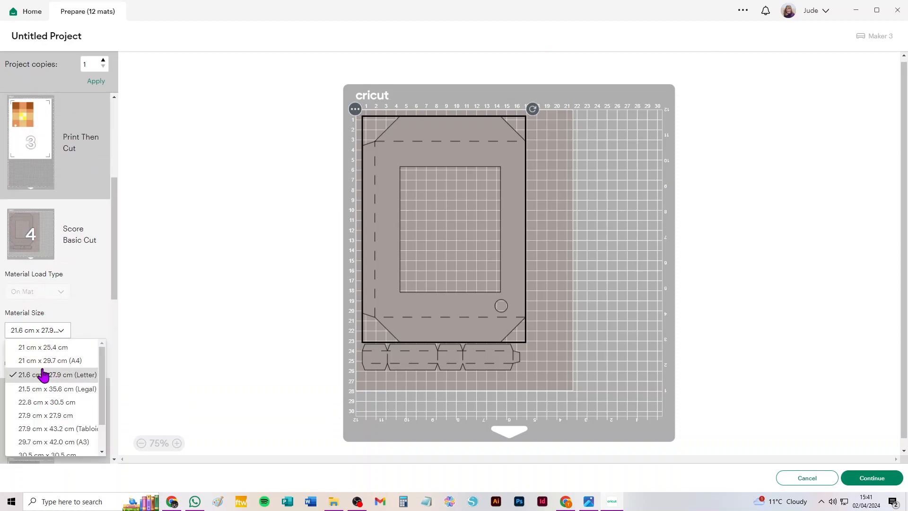
{"action": "left_click", "coordinate": [52, 433]}
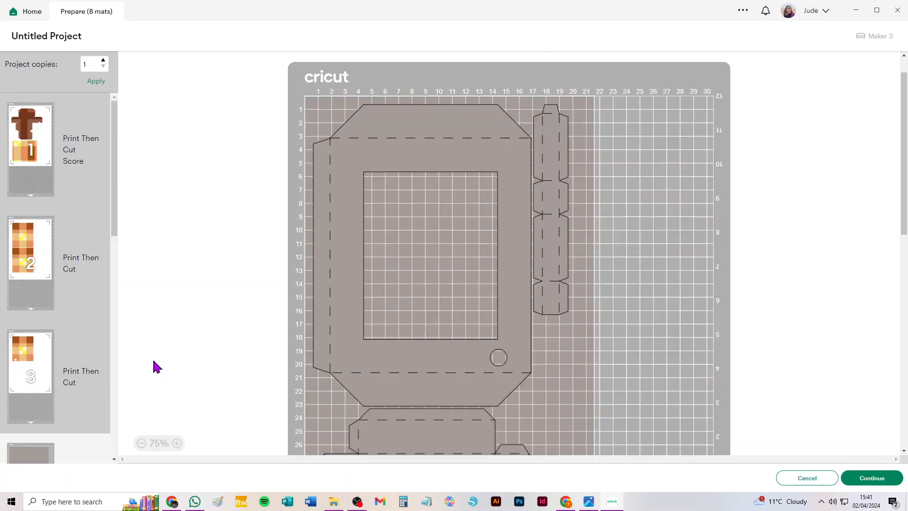
{"action": "scroll", "coordinate": [54, 369], "scroll_direction": "down", "scroll_amount": 10}
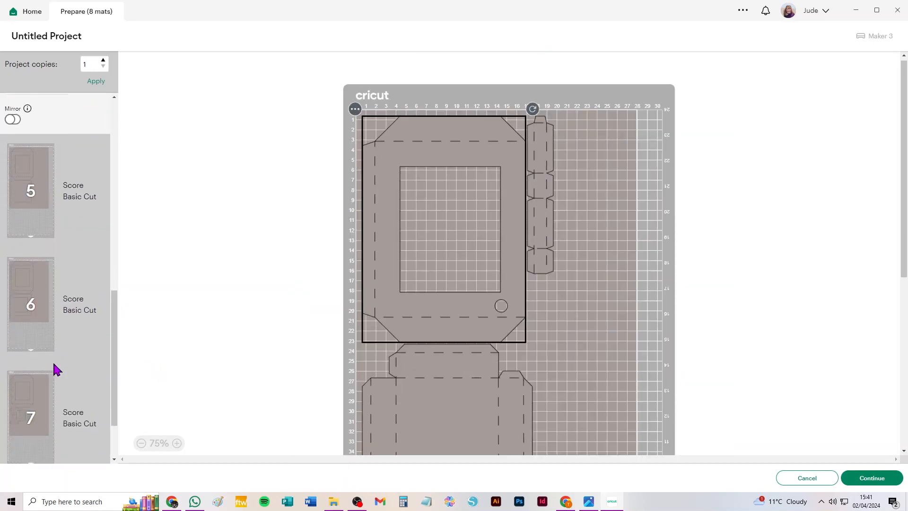
{"action": "scroll", "coordinate": [53, 365], "scroll_direction": "up", "scroll_amount": 3}
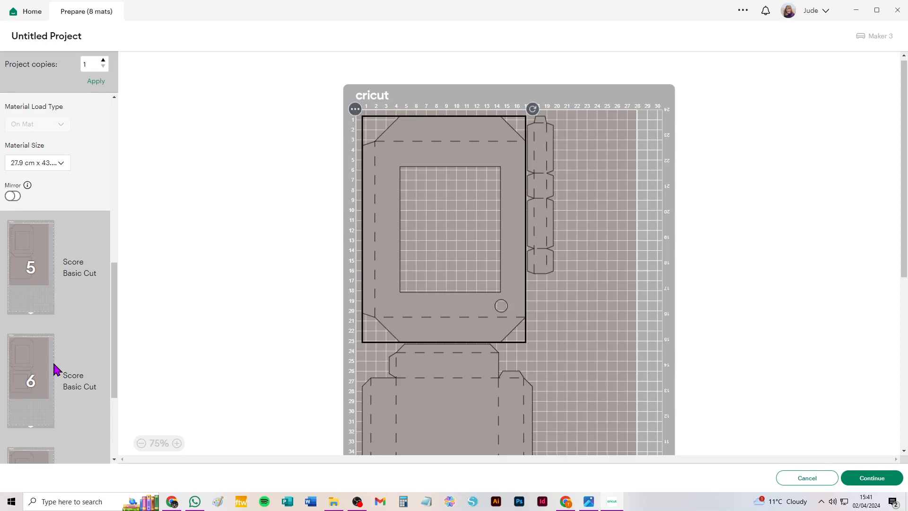
- Rotate the tabbed window frame on mat 6 by 90 degrees so it lies horizontally
{"action": "left_click", "coordinate": [29, 359]}
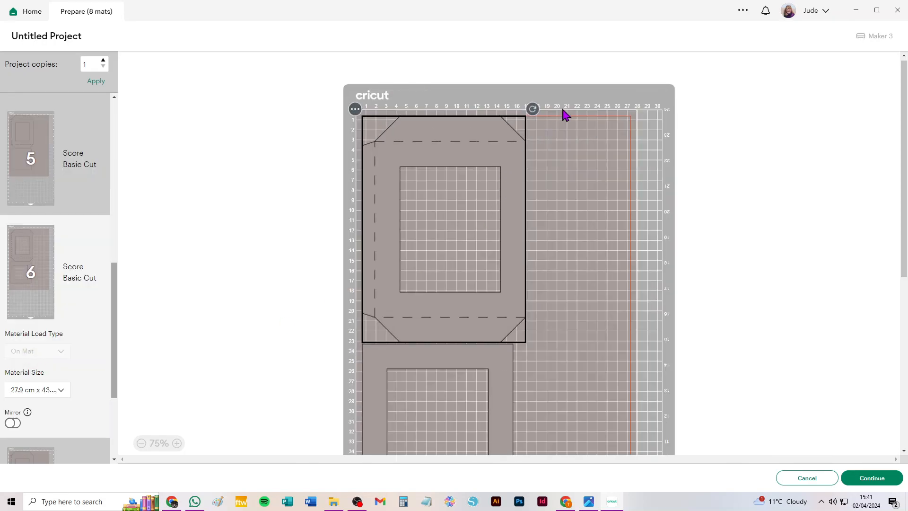
{"action": "left_click_drag", "start_coordinate": [533, 109], "coordinate": [545, 229]}
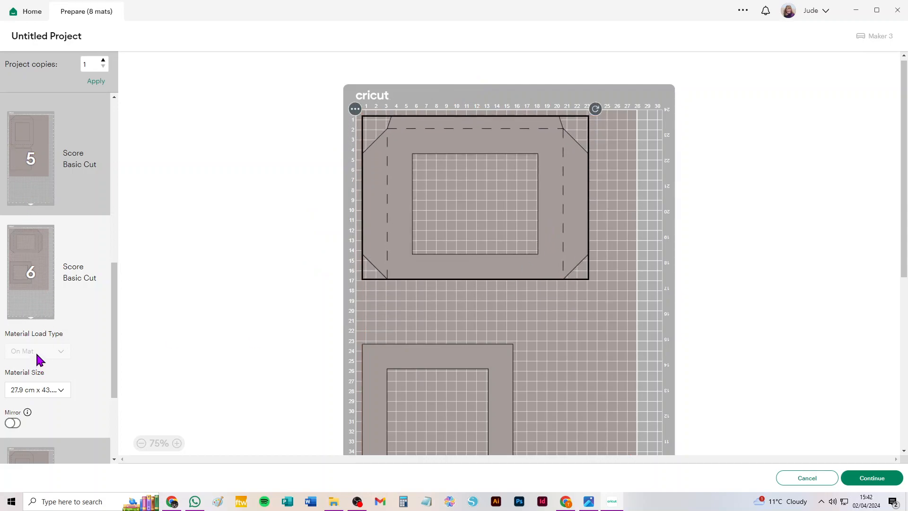
- Review the order, layouts and operations of all the prepared mats
{"action": "scroll", "coordinate": [43, 420], "scroll_direction": "down", "scroll_amount": 3}
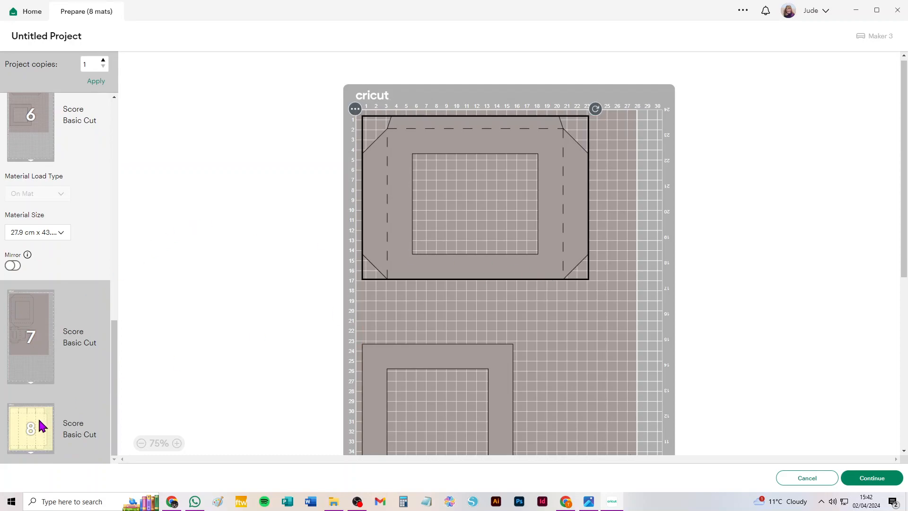
{"action": "scroll", "coordinate": [61, 319], "scroll_direction": "up", "scroll_amount": 10}
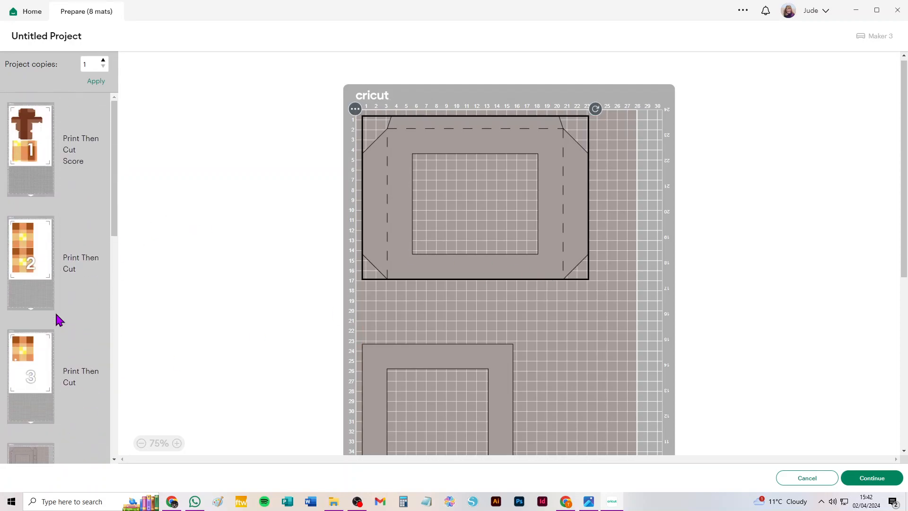
{"action": "scroll", "coordinate": [75, 369], "scroll_direction": "down", "scroll_amount": 8}
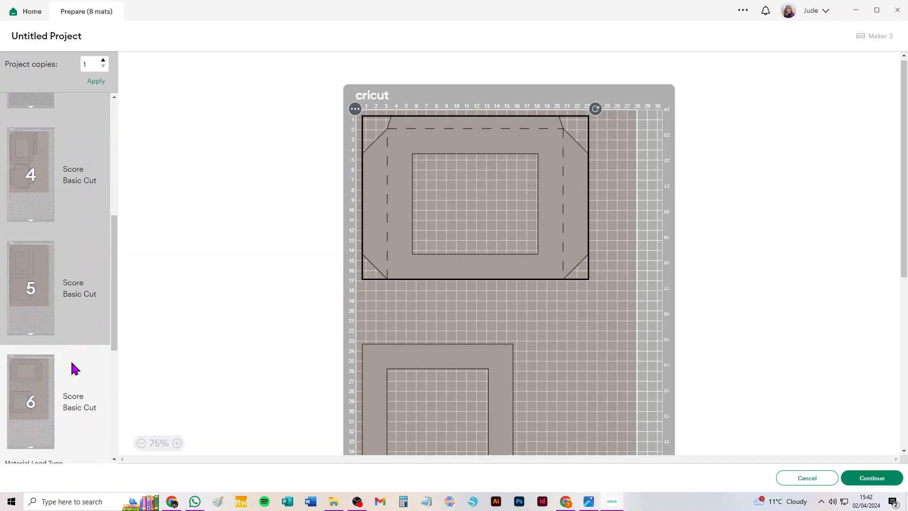
{"action": "scroll", "coordinate": [73, 368], "scroll_direction": "down", "scroll_amount": 4}
{"action": "scroll", "coordinate": [73, 368], "scroll_direction": "up", "scroll_amount": 3}
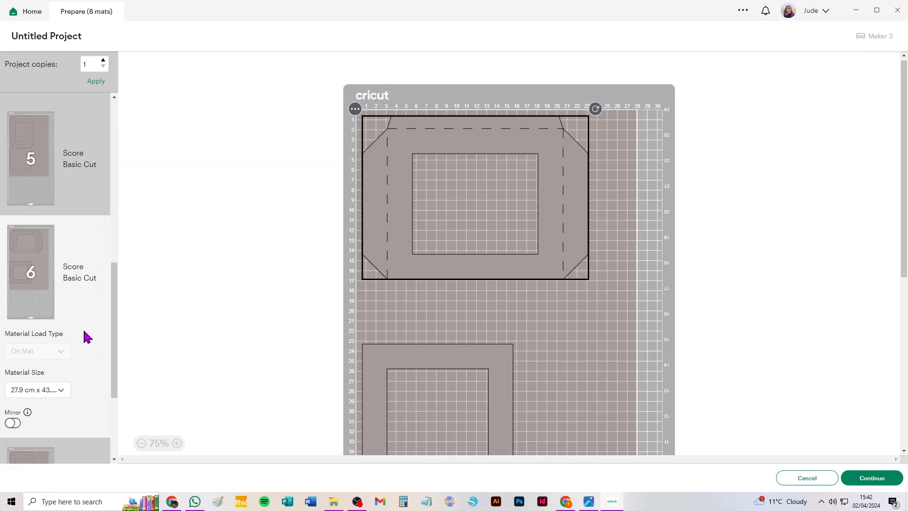
{"action": "scroll", "coordinate": [81, 331], "scroll_direction": "up", "scroll_amount": 9}
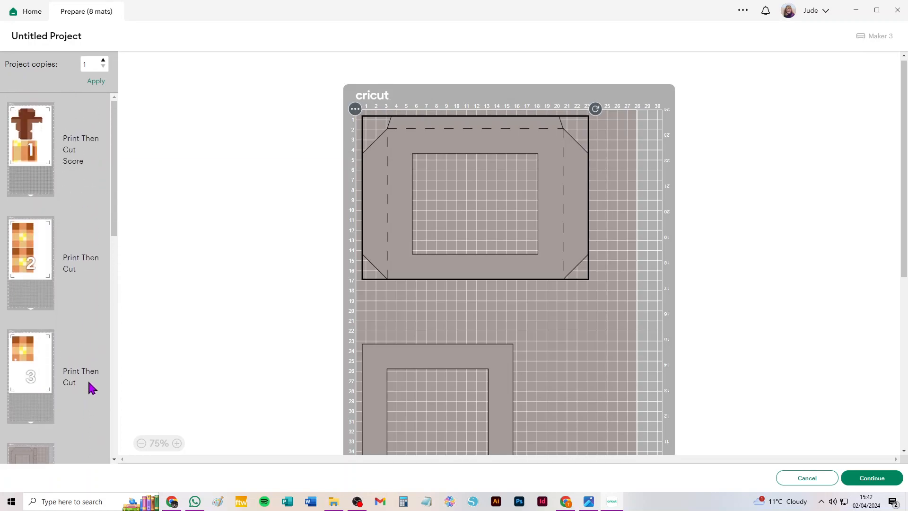
- Review the prepared mats and their operations once more, and return to the canvas
{"action": "scroll", "coordinate": [67, 386], "scroll_direction": "down", "scroll_amount": 10}
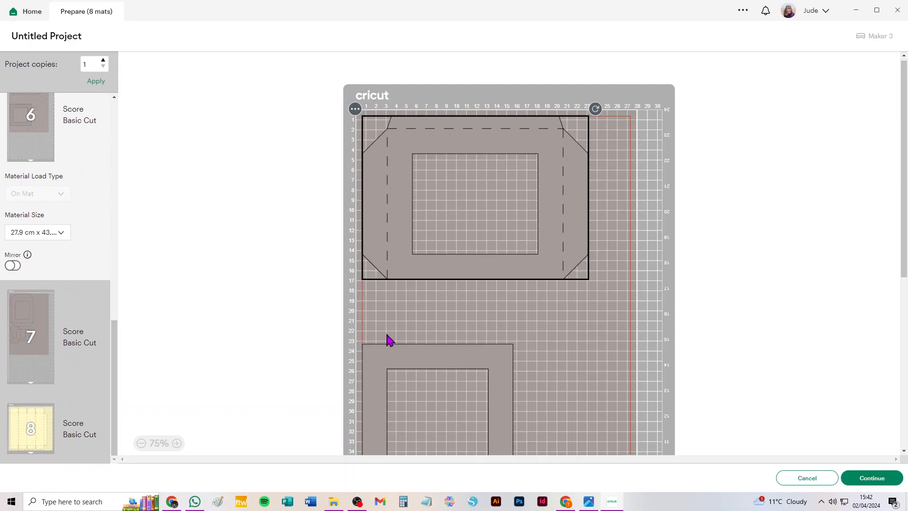
{"action": "scroll", "coordinate": [82, 325], "scroll_direction": "up", "scroll_amount": 3}
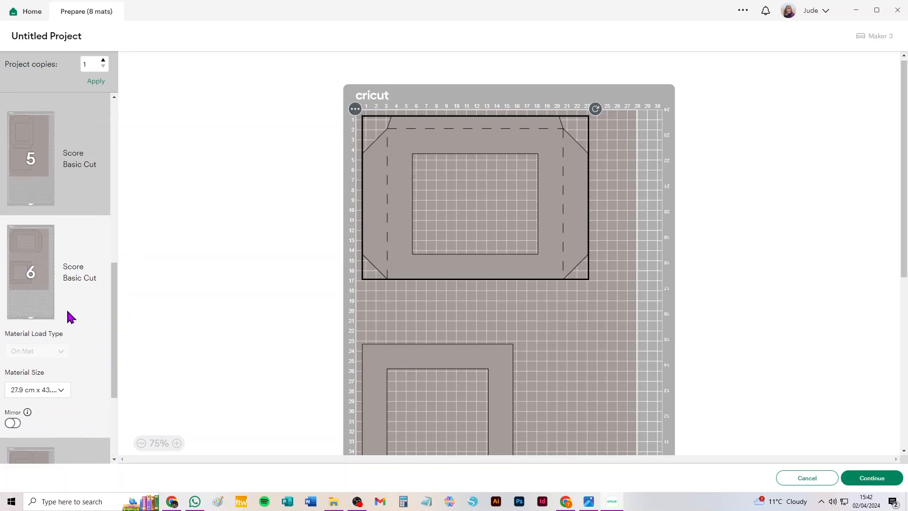
{"action": "scroll", "coordinate": [66, 310], "scroll_direction": "up", "scroll_amount": 8}
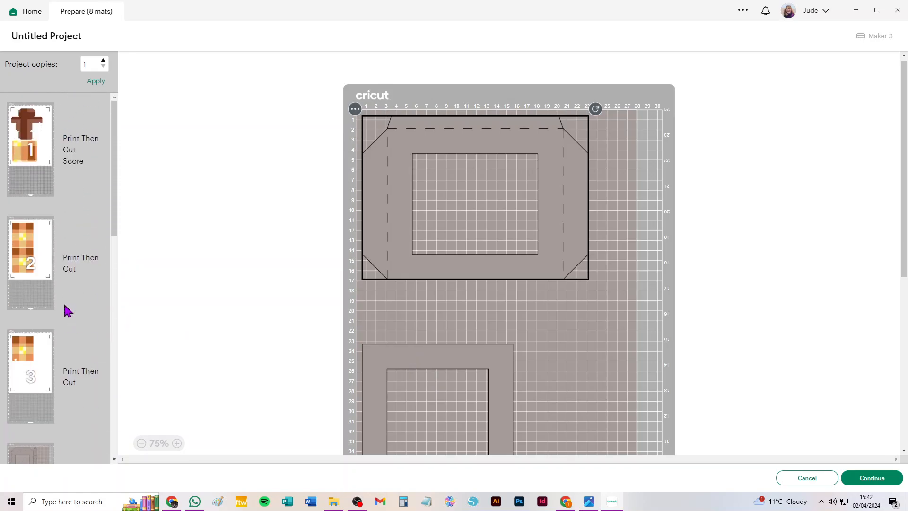
{"action": "left_click", "coordinate": [806, 478]}
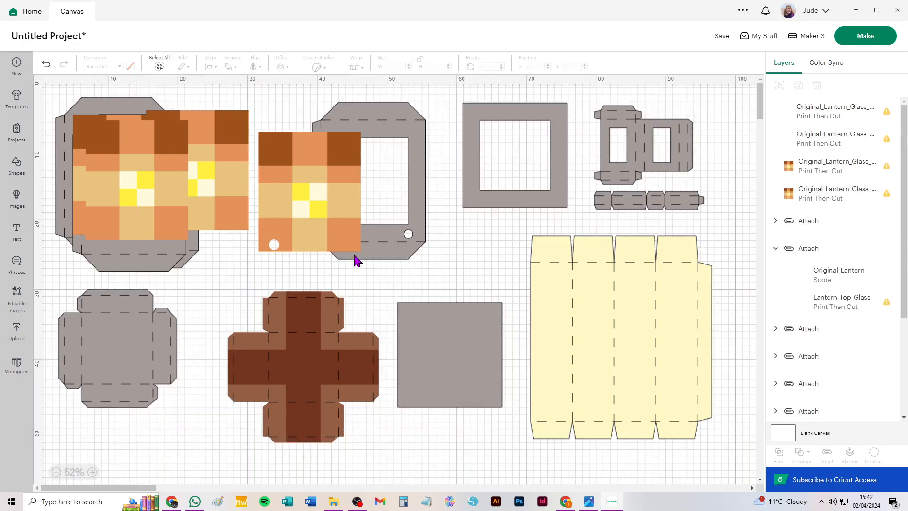
- Clear the canvas by deleting all pieces of the original lantern
{"action": "left_click_drag", "start_coordinate": [315, 364], "coordinate": [286, 371]}
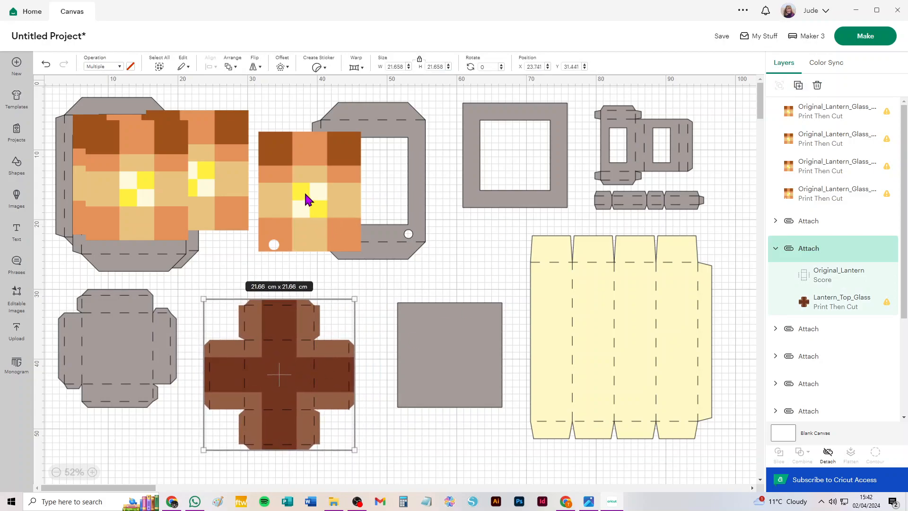
{"action": "mouse_move", "coordinate": [648, 331]}
{"action": "left_mouse_down"}
{"action": "mouse_move", "coordinate": [639, 364]}
{"action": "mouse_move", "coordinate": [660, 353]}
{"action": "mouse_move", "coordinate": [641, 340]}
{"action": "mouse_move", "coordinate": [652, 344]}
{"action": "left_mouse_up"}
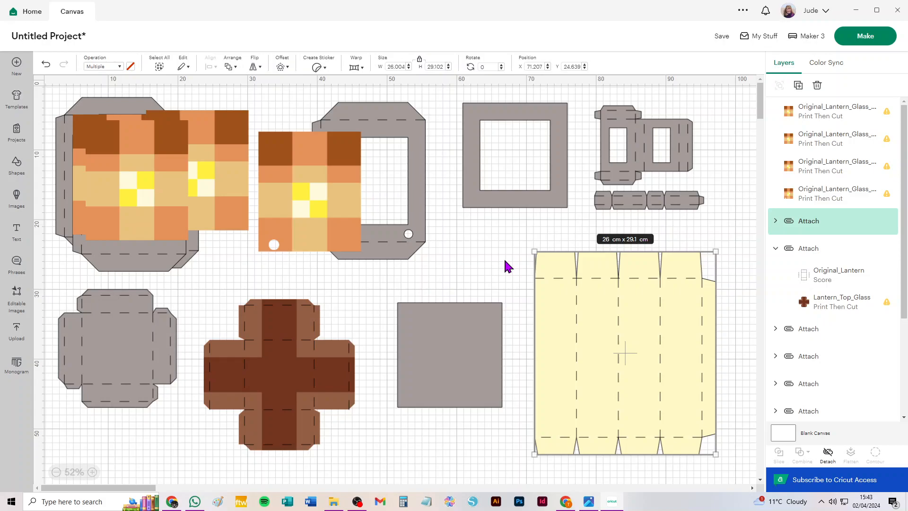
{"action": "key", "text": "ctrl+a"}
{"action": "key", "text": "Delete"}
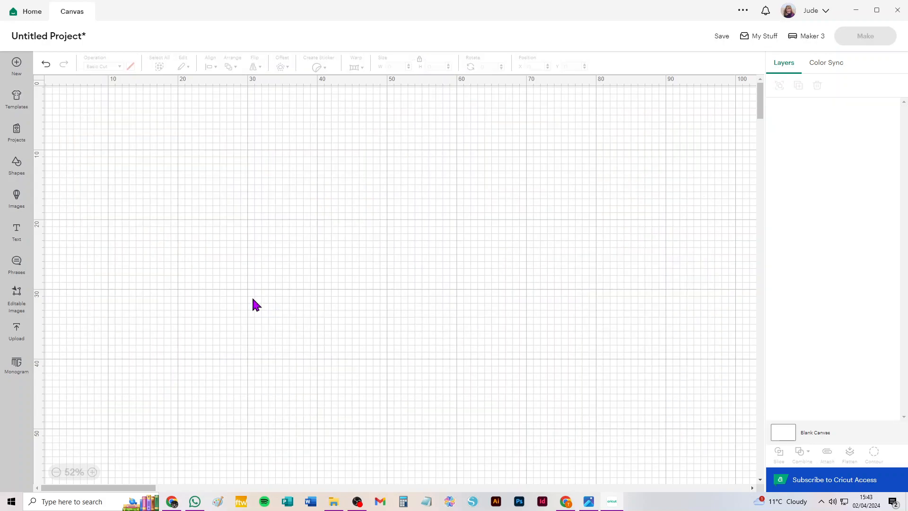
- Add the previously uploaded Soul Lantern cut pieces template to the canvas and move it away from the canvas corner
{"action": "left_click", "coordinate": [17, 329]}
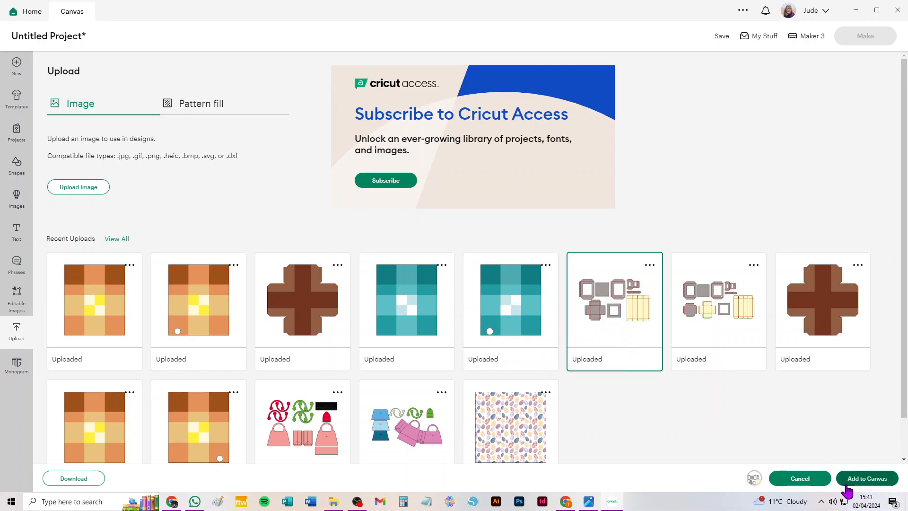
{"action": "left_click", "coordinate": [861, 479]}
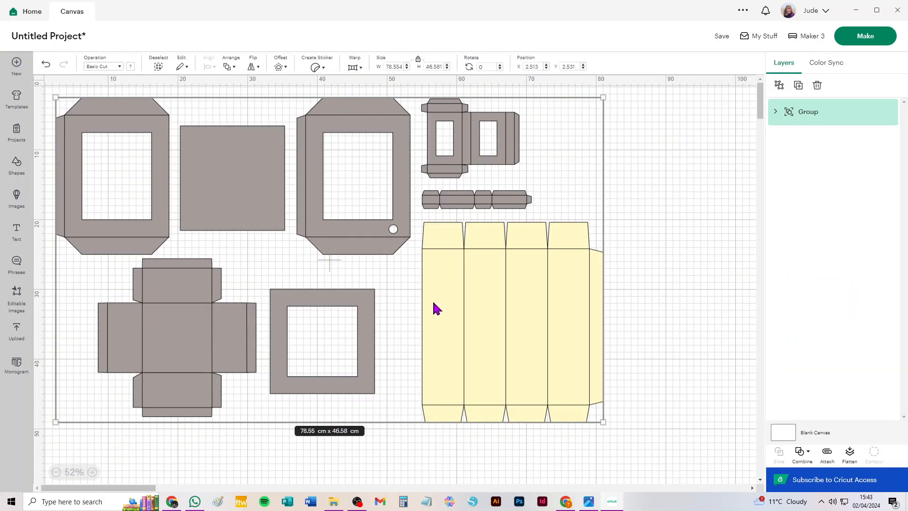
{"action": "left_click_drag", "start_coordinate": [257, 175], "coordinate": [321, 192]}
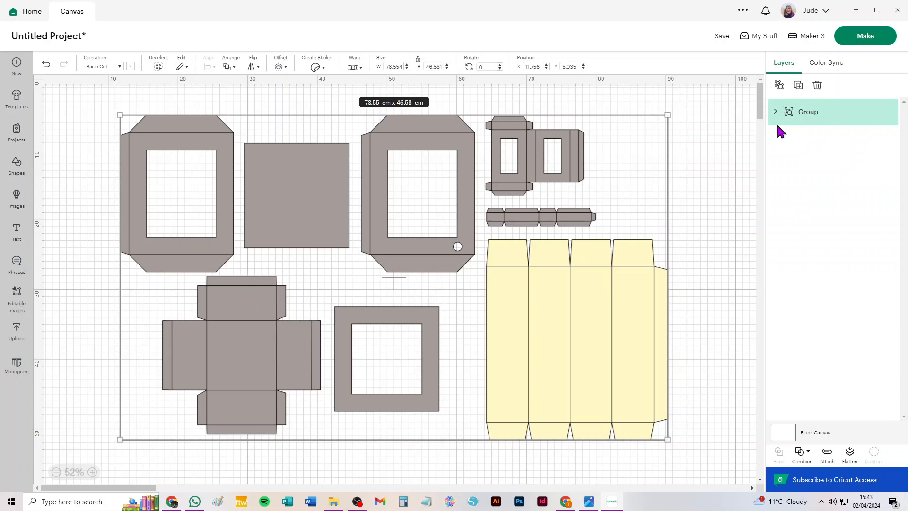
- Ungroup the Soul Lantern template and change its fold-line layer from Basic Cut to Score
{"action": "left_click", "coordinate": [779, 86]}
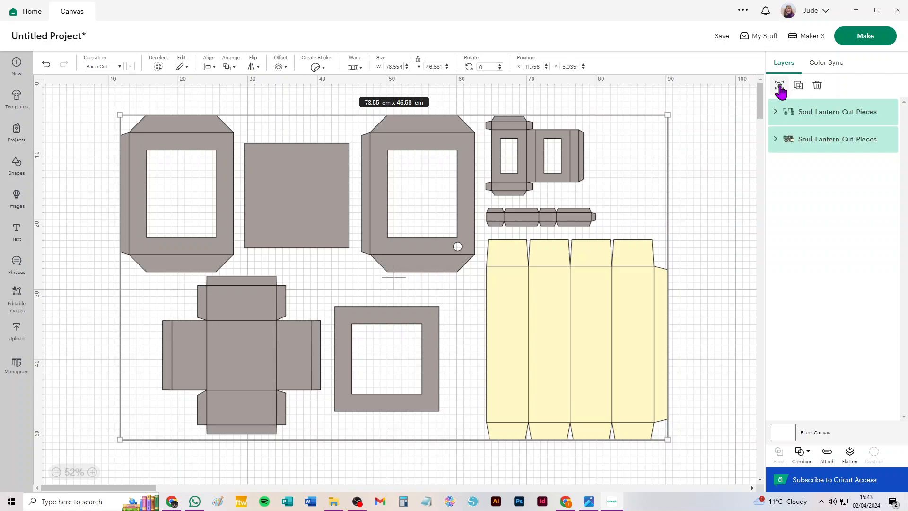
{"action": "left_click", "coordinate": [825, 119]}
{"action": "mouse_move", "coordinate": [874, 121]}
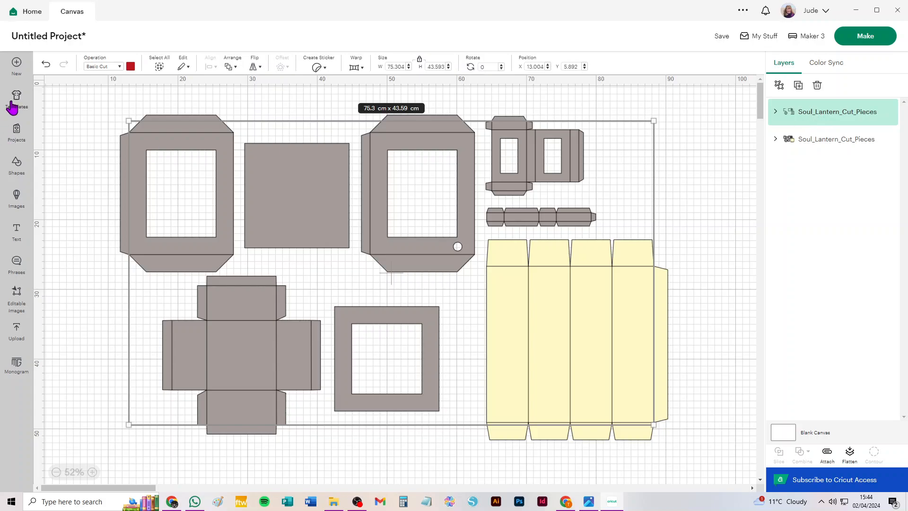
{"action": "left_click", "coordinate": [99, 67]}
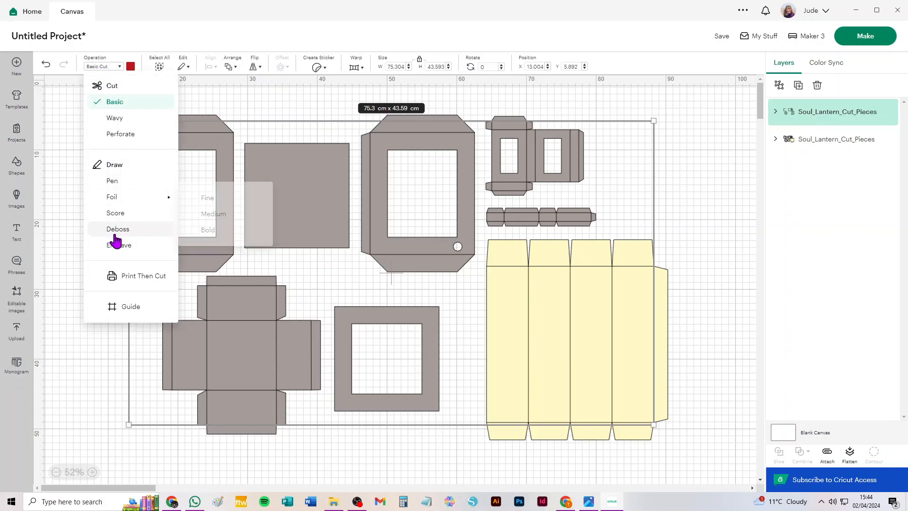
{"action": "left_click", "coordinate": [116, 214]}
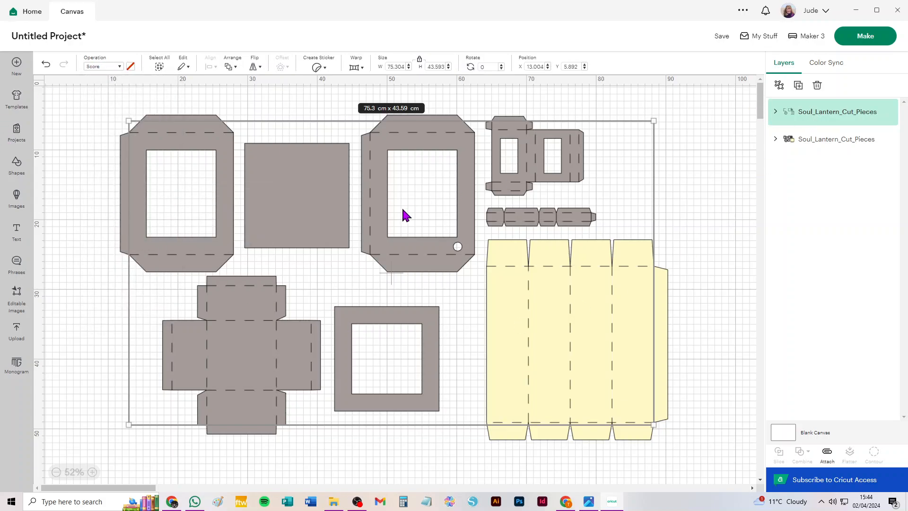
- Ungroup the score lines and the cut pieces so that each has its own layer
{"action": "left_click", "coordinate": [778, 86]}
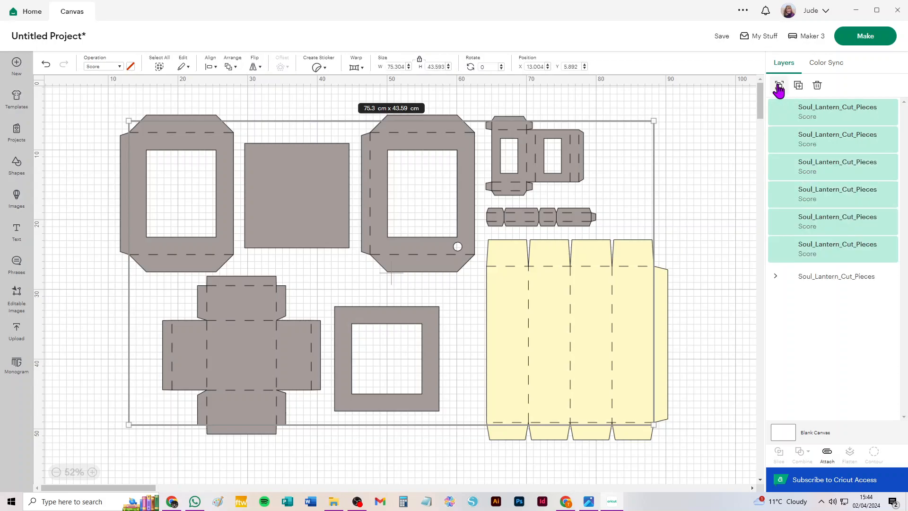
{"action": "left_click", "coordinate": [818, 285]}
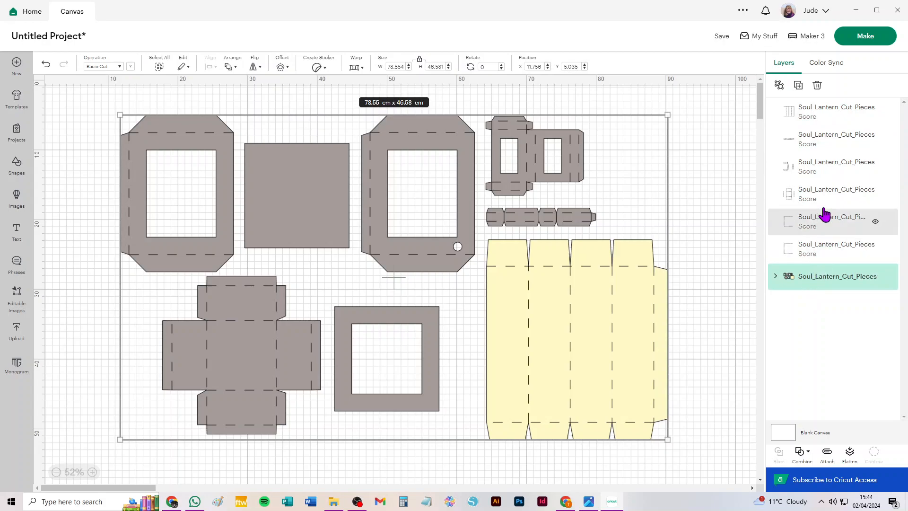
{"action": "left_click", "coordinate": [779, 86]}
{"action": "left_click", "coordinate": [714, 101]}
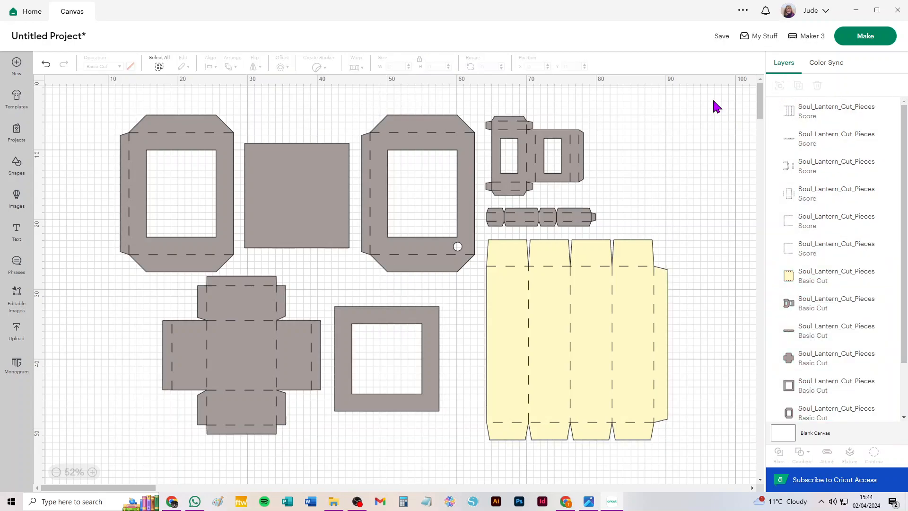
- Attach the matching score lines to the small handle piece and to the narrow tabbed strip below it
{"action": "left_click_drag", "start_coordinate": [670, 95], "coordinate": [475, 207]}
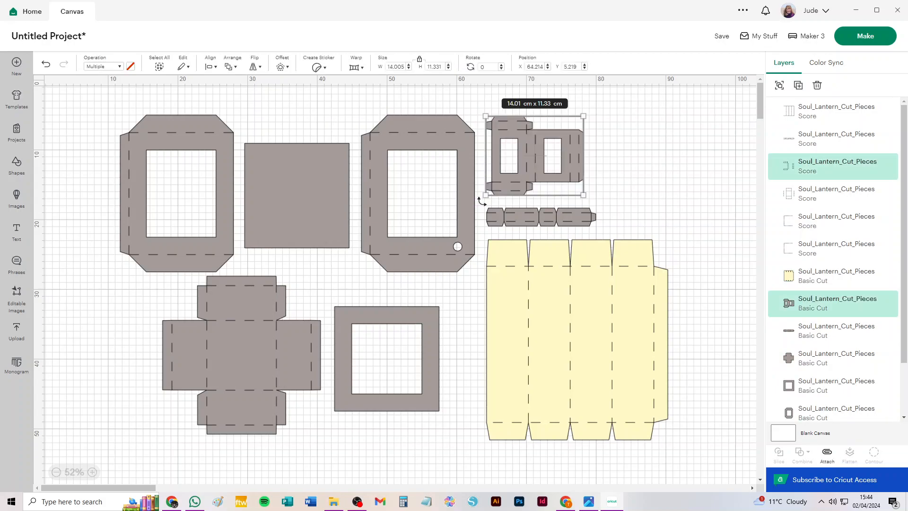
{"action": "left_click", "coordinate": [827, 454]}
{"action": "left_click", "coordinate": [615, 194]}
{"action": "left_click_drag", "start_coordinate": [561, 211], "coordinate": [482, 235]}
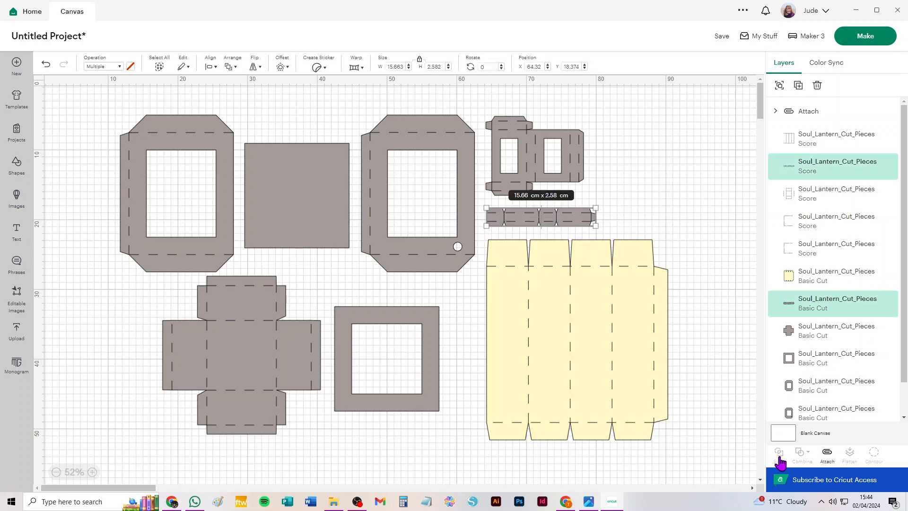
{"action": "left_click", "coordinate": [827, 454]}
- Attach the matching score lines to both tabbed window frames and to the cross-shaped box piece
{"action": "left_click_drag", "start_coordinate": [380, 99], "coordinate": [462, 286]}
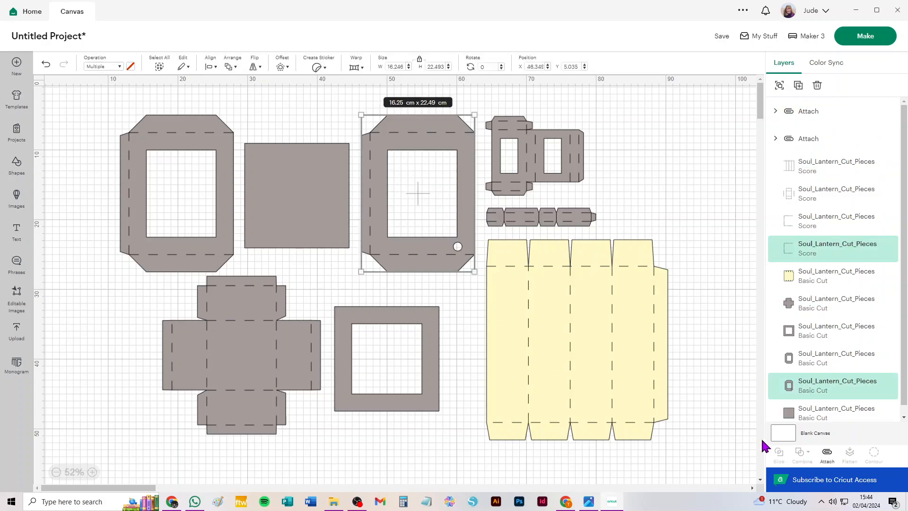
{"action": "left_click", "coordinate": [827, 454]}
{"action": "left_click_drag", "start_coordinate": [96, 102], "coordinate": [228, 267]}
{"action": "left_click", "coordinate": [827, 453]}
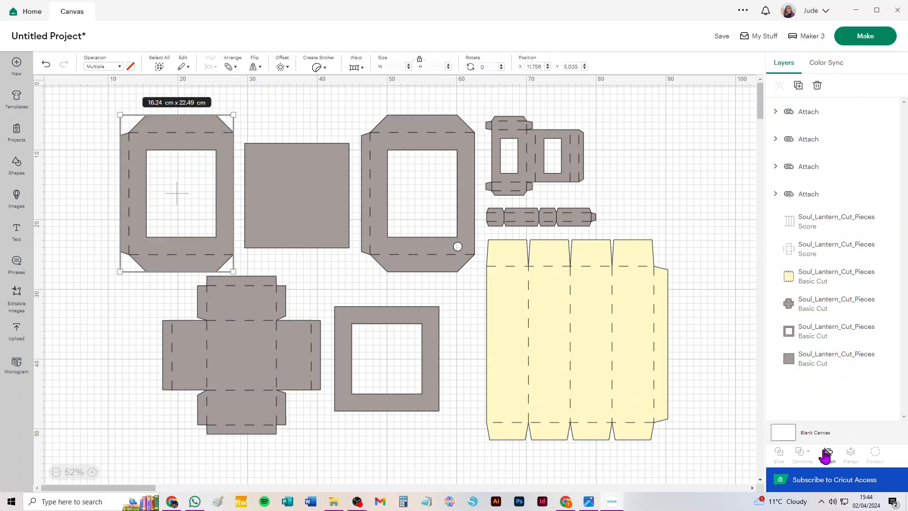
{"action": "left_click_drag", "start_coordinate": [106, 313], "coordinate": [316, 463]}
{"action": "left_click", "coordinate": [827, 453]}
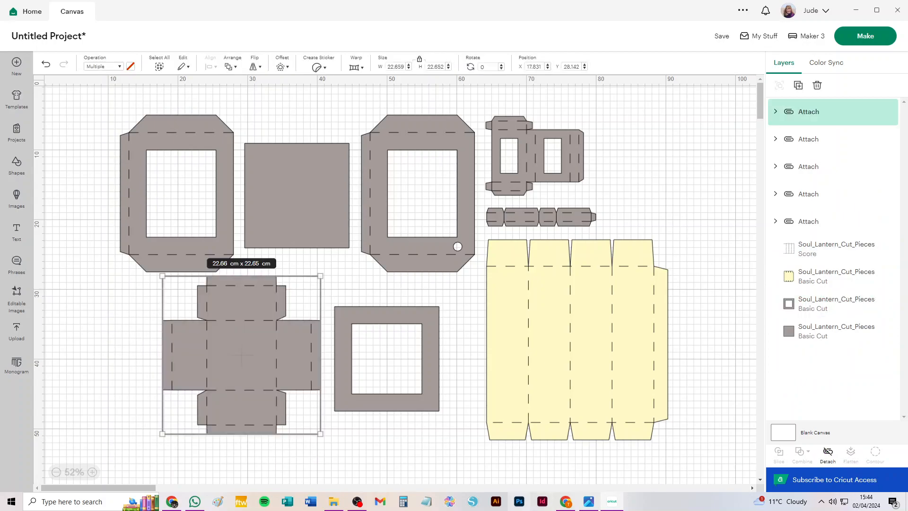
- Switch to the photo viewer to look at the finished lanterns, and return to Cricut Design Space
{"action": "left_click", "coordinate": [593, 505]}
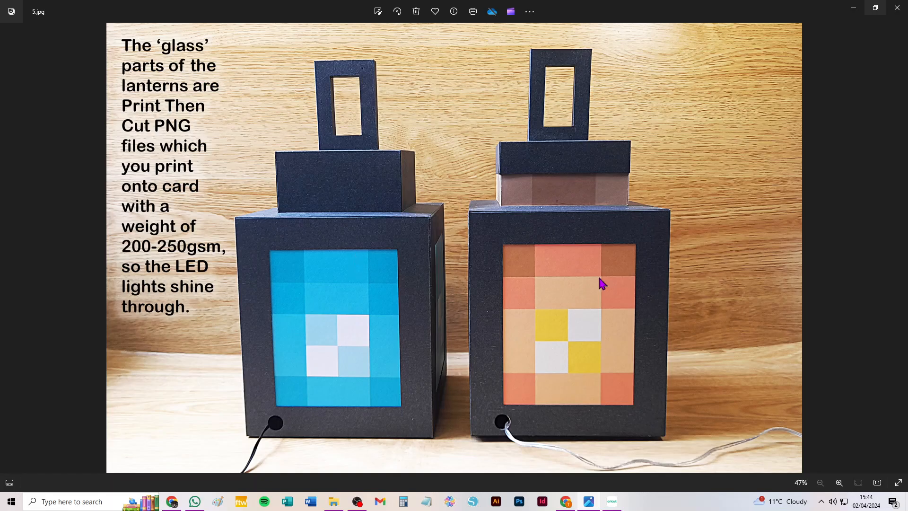
{"action": "left_click", "coordinate": [610, 502]}
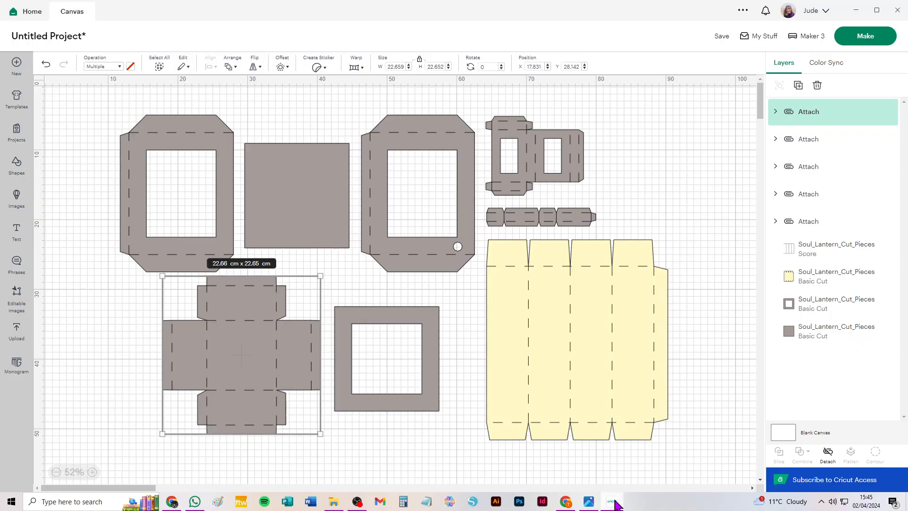
- Spread the box, plain window frame, square and square frame further apart, and attach the yellow piece to its score lines
{"action": "left_click_drag", "start_coordinate": [276, 355], "coordinate": [216, 378]}
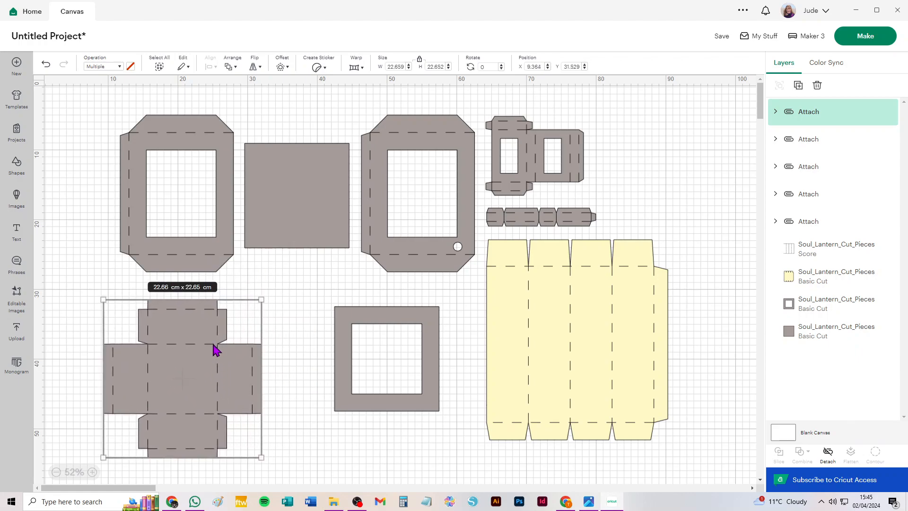
{"action": "left_click_drag", "start_coordinate": [139, 203], "coordinate": [96, 204]}
{"action": "left_click_drag", "start_coordinate": [402, 318], "coordinate": [373, 336]}
{"action": "left_click_drag", "start_coordinate": [297, 194], "coordinate": [273, 188]}
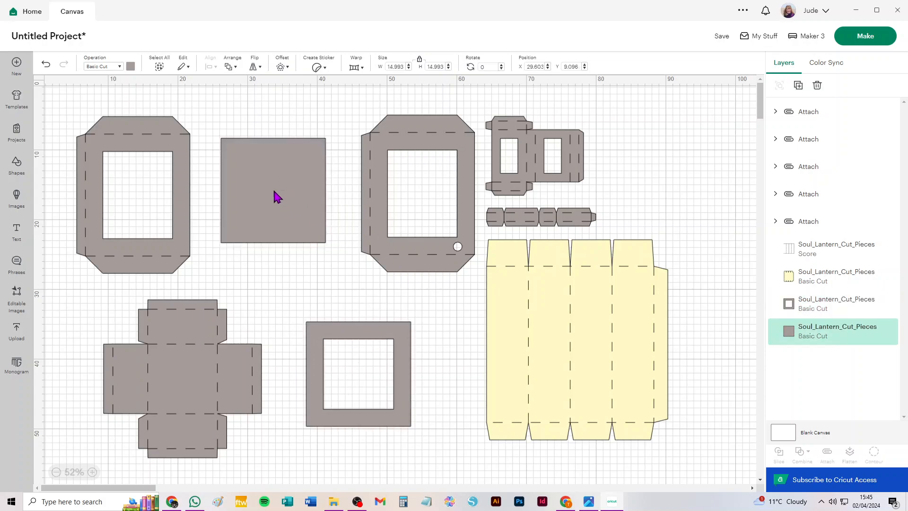
{"action": "left_click_drag", "start_coordinate": [719, 312], "coordinate": [527, 412]}
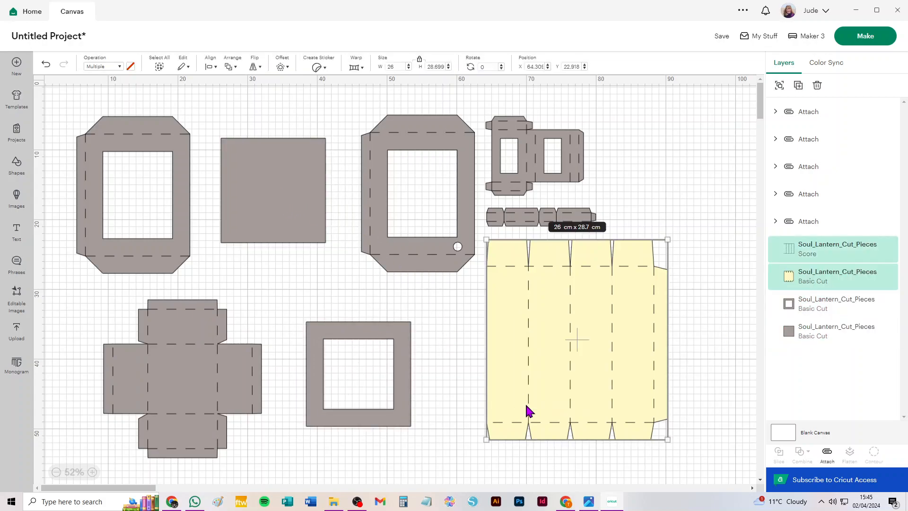
{"action": "left_click", "coordinate": [826, 454]}
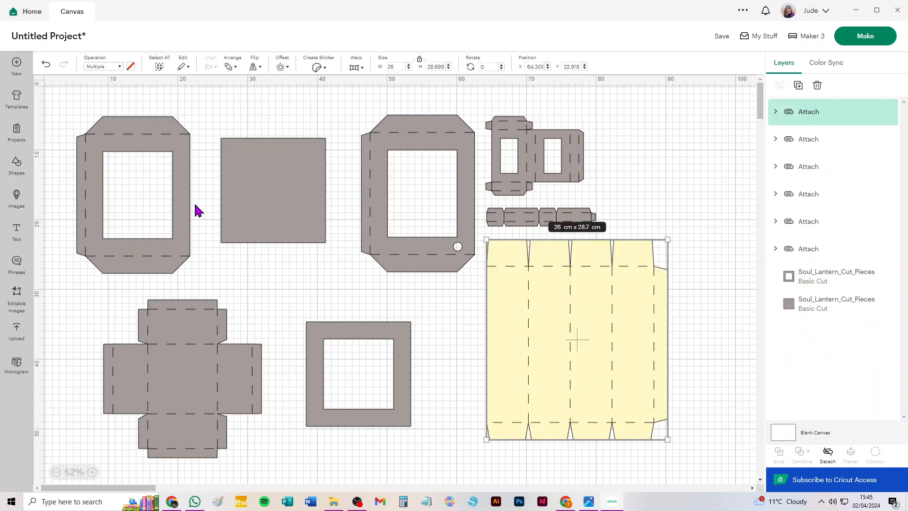
- Duplicate the tabbed window frame without the cord hole twice and place the copies over the original
{"action": "left_click", "coordinate": [157, 144]}
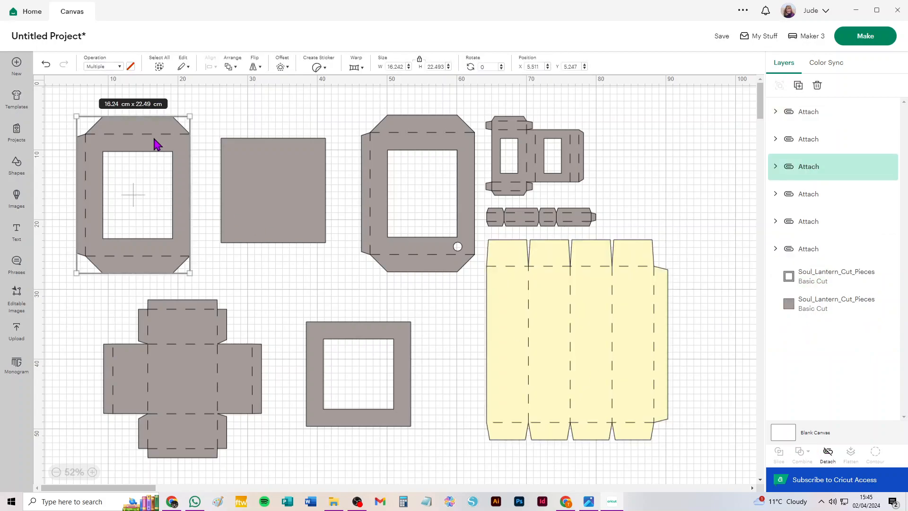
{"action": "key", "text": "ctrl+d"}
{"action": "key", "text": "ctrl+d"}
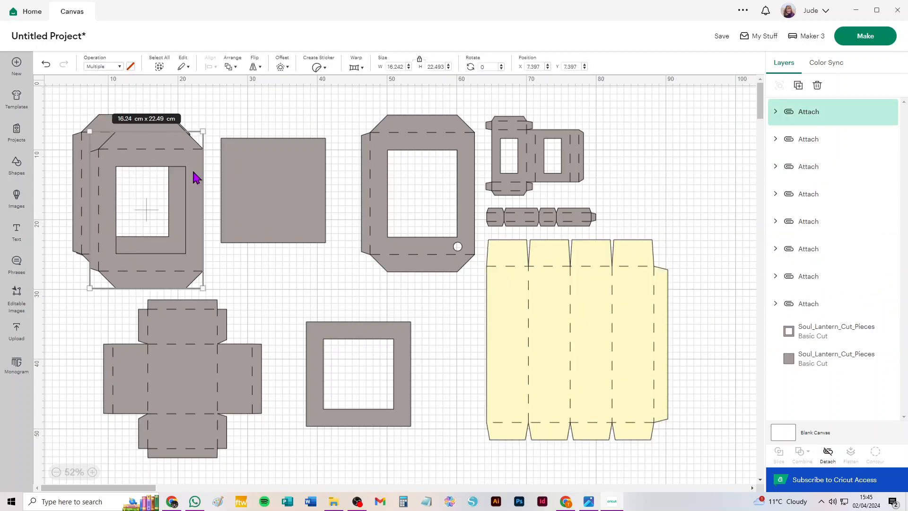
{"action": "left_click_drag", "start_coordinate": [126, 146], "coordinate": [126, 126]}
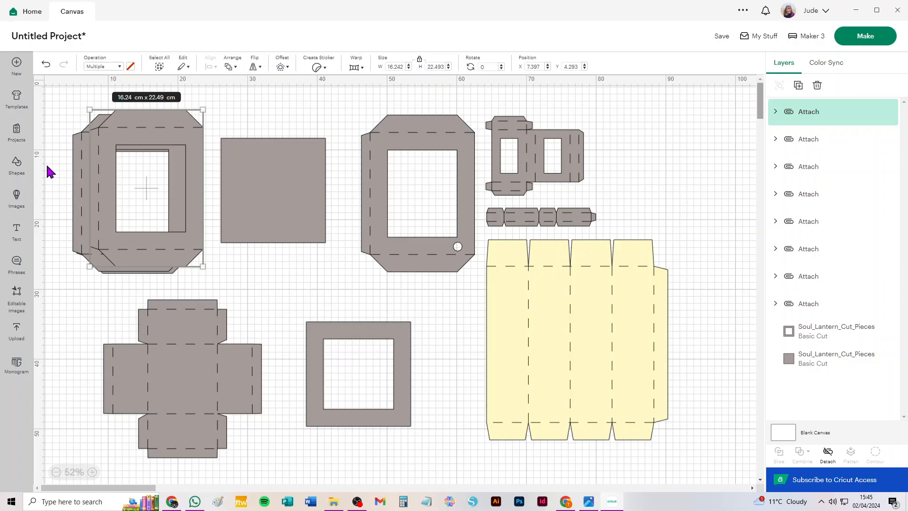
- Start a new image upload and open Soul_Lantern_Glass_with_Cord_Hole.png from the Soul Lantern folder
{"action": "left_click", "coordinate": [17, 338]}
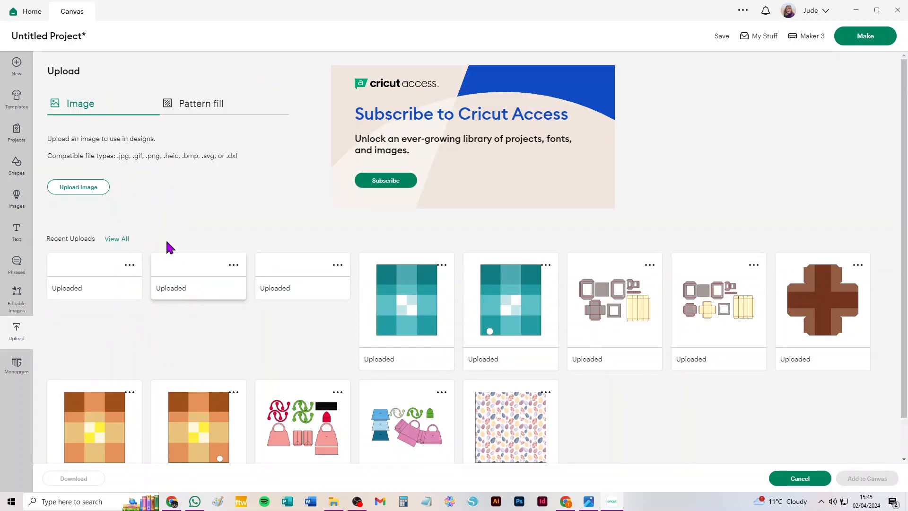
{"action": "left_click", "coordinate": [85, 185]}
{"action": "left_click", "coordinate": [475, 230]}
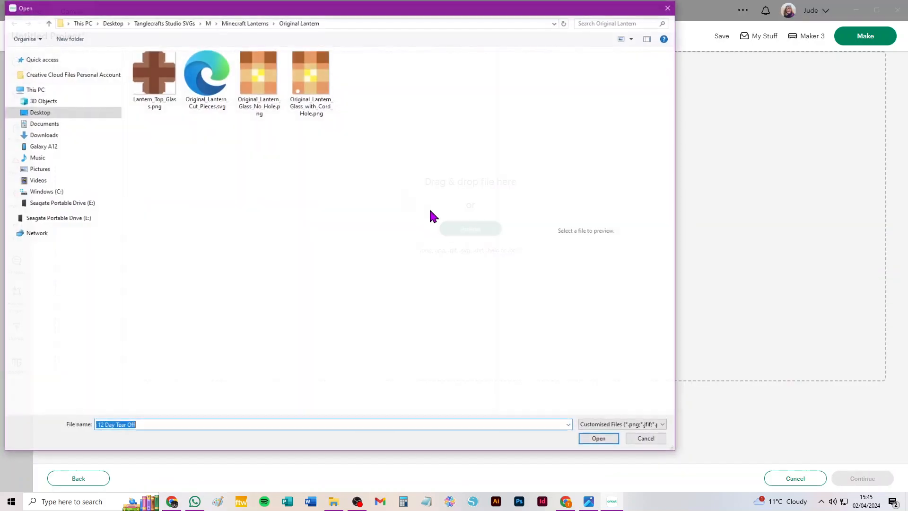
{"action": "left_click", "coordinate": [235, 23]}
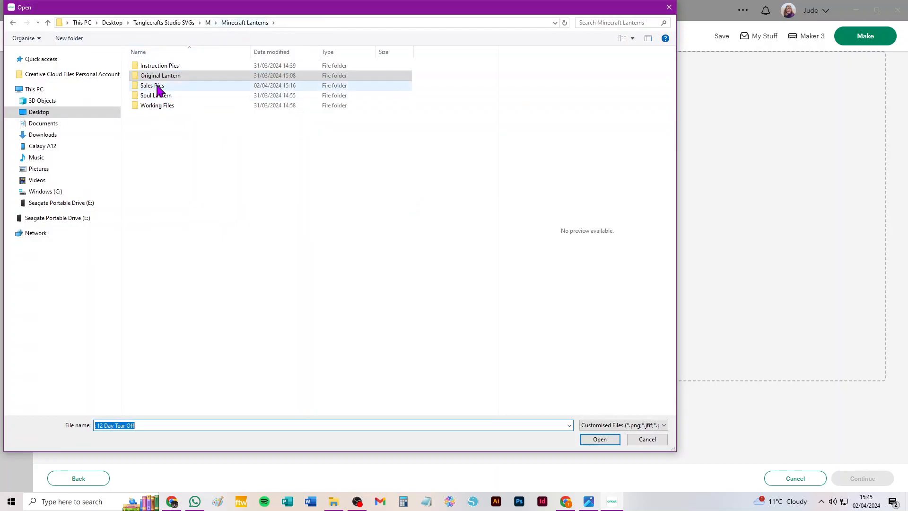
{"action": "double_click", "coordinate": [156, 96]}
{"action": "left_click", "coordinate": [267, 82]}
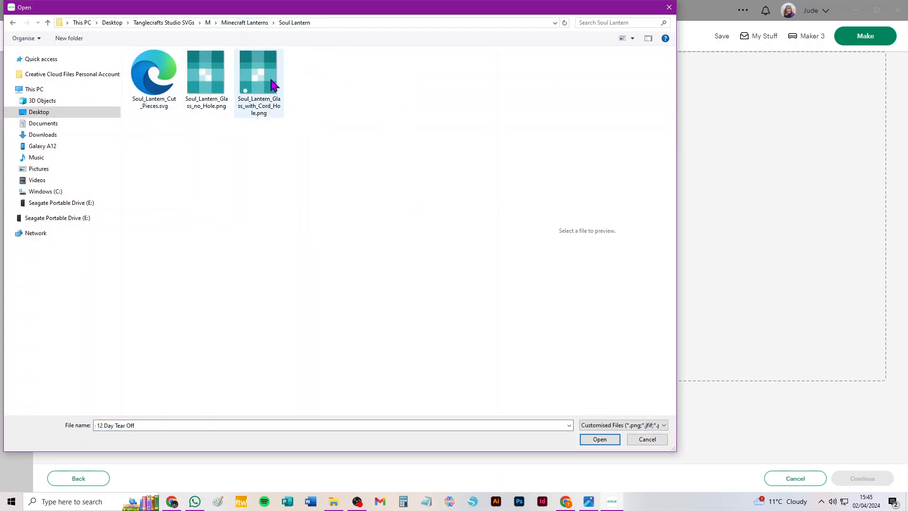
{"action": "left_click", "coordinate": [599, 439]}
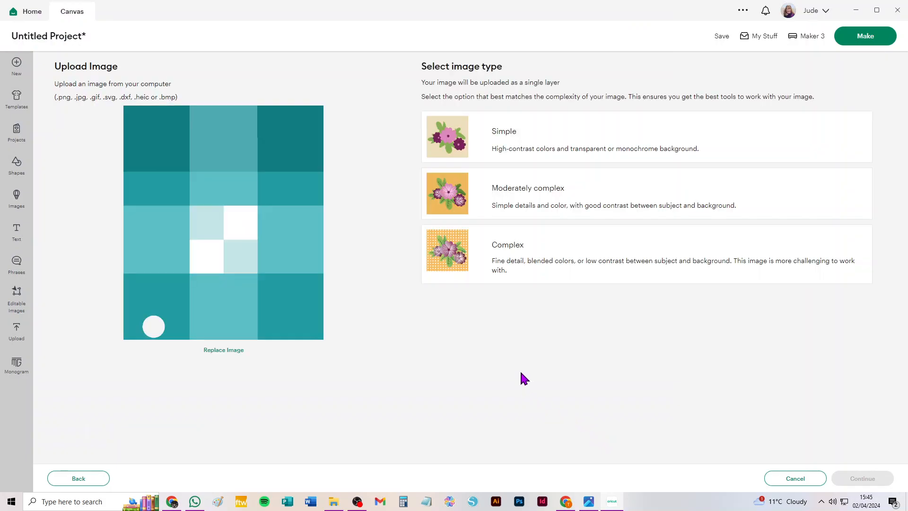
- Upload the cord-hole glass as a Complex, Print Then Cut image without removing any background, and add it to the canvas
{"action": "left_click", "coordinate": [595, 232]}
{"action": "left_click", "coordinate": [870, 478]}
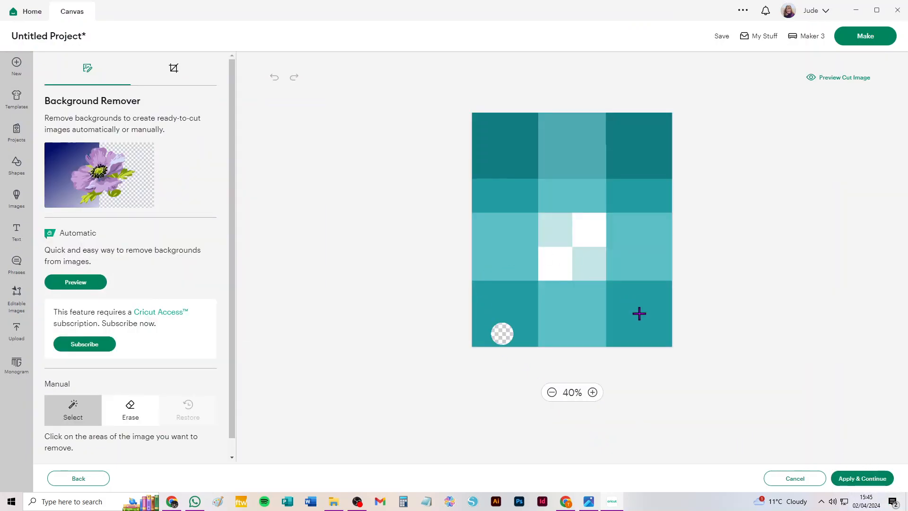
{"action": "left_click", "coordinate": [862, 478]}
{"action": "left_click", "coordinate": [583, 229]}
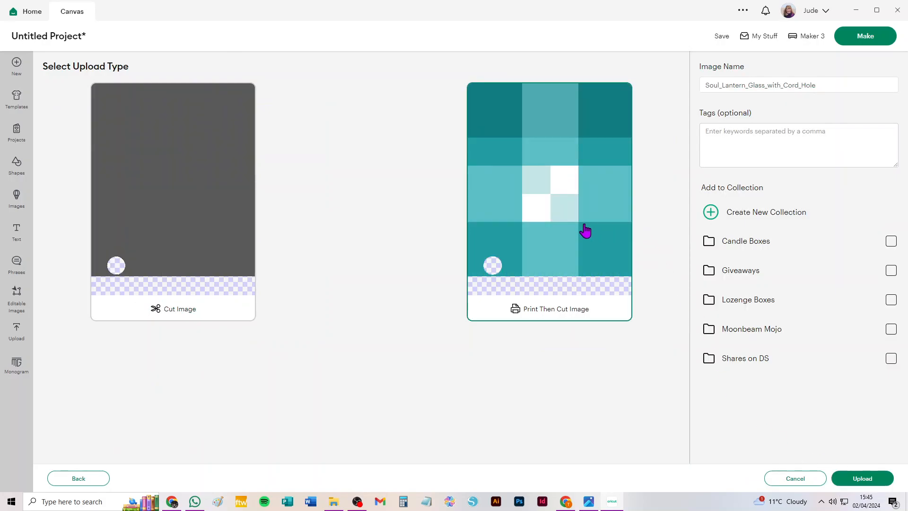
{"action": "left_click", "coordinate": [871, 479]}
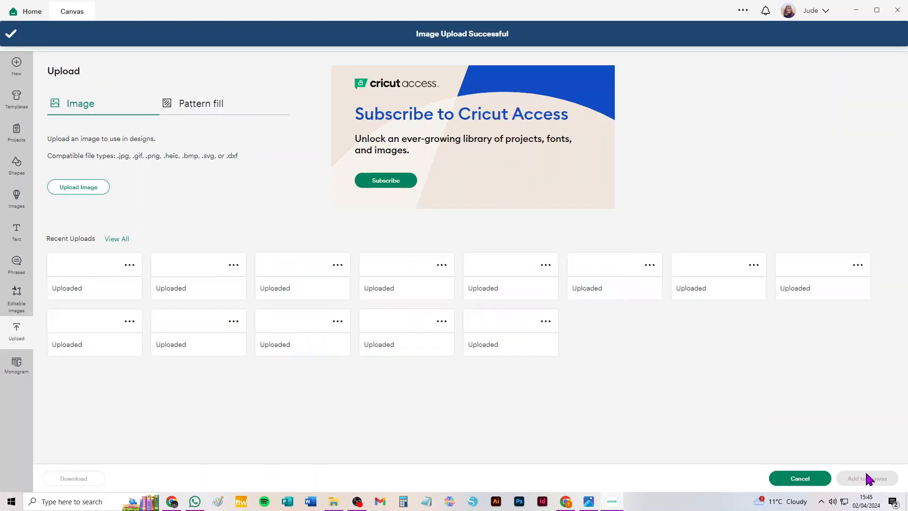
{"action": "left_click", "coordinate": [117, 335]}
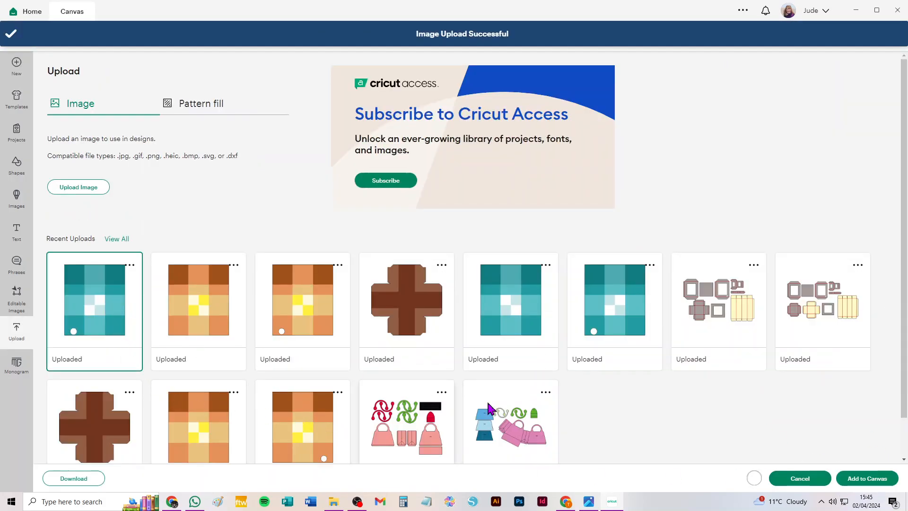
{"action": "left_click", "coordinate": [867, 478]}
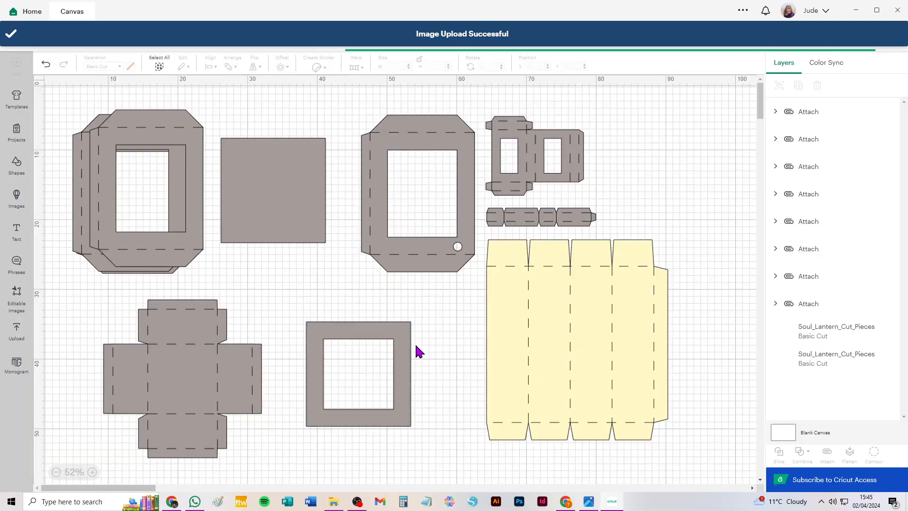
- Set the cord-hole glass image's width to 14.7 cm and move it into the empty space beside the small window pieces
{"action": "double_click", "coordinate": [395, 67]}
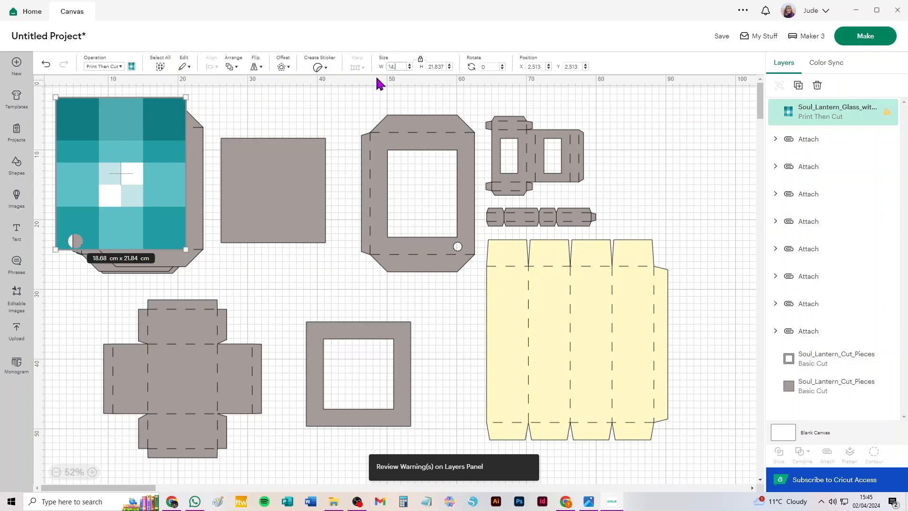
{"action": "type", "text": "14.7"}
{"action": "key", "text": "Tab"}
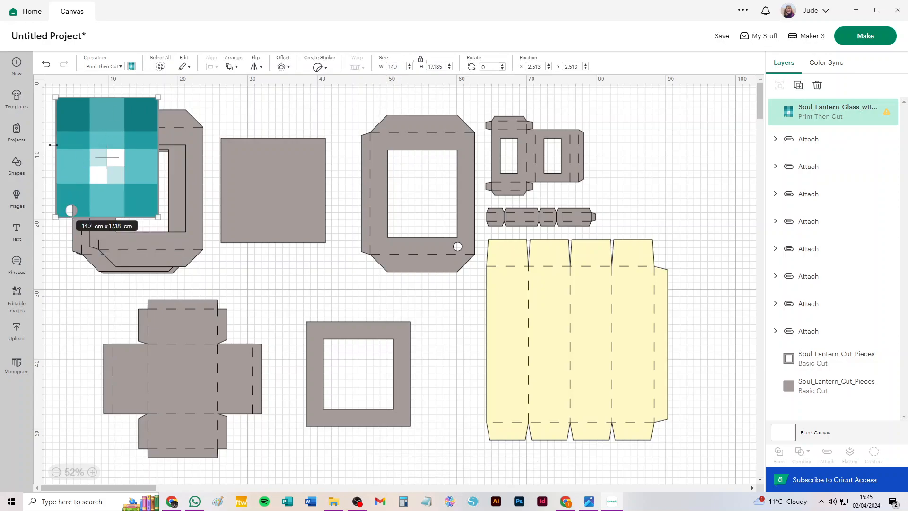
{"action": "left_click_drag", "start_coordinate": [118, 126], "coordinate": [665, 135]}
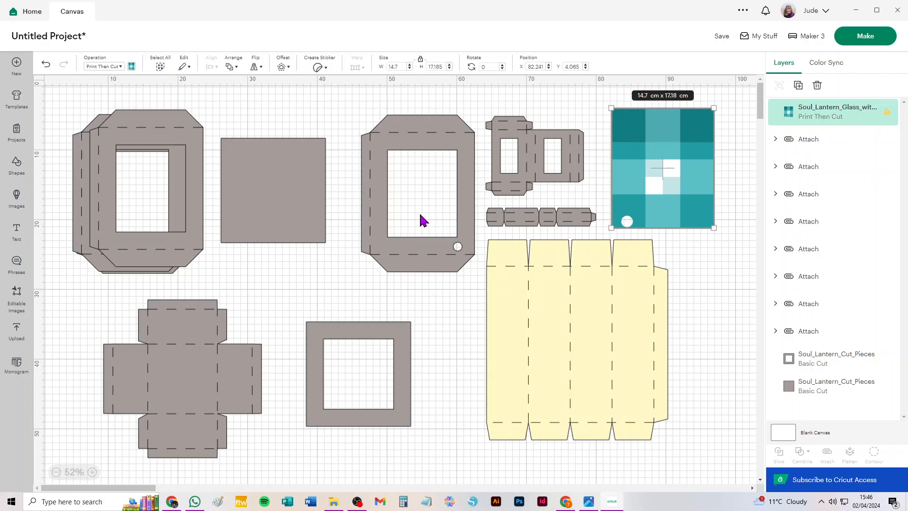
{"action": "left_click_drag", "start_coordinate": [453, 289], "coordinate": [391, 205]}
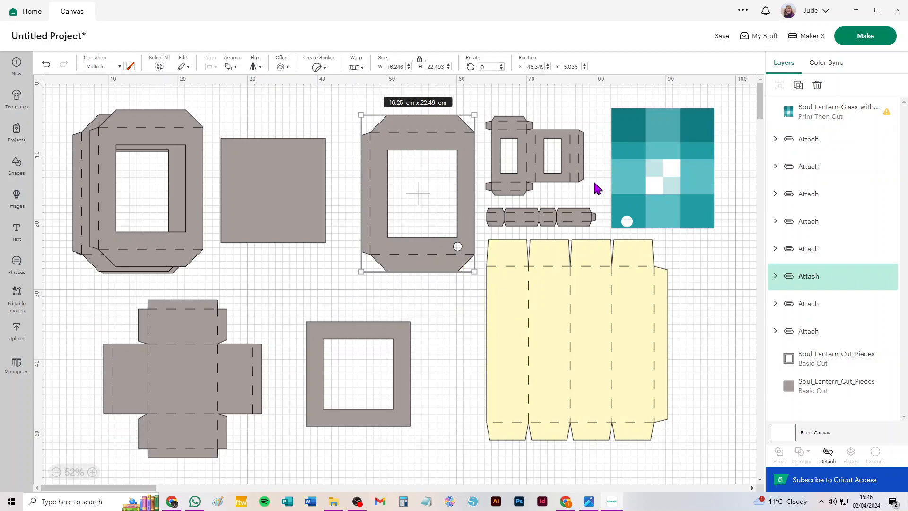
- Start another image upload and open Soul_Lantern_Glass_no_Hole.png
{"action": "left_click", "coordinate": [16, 331]}
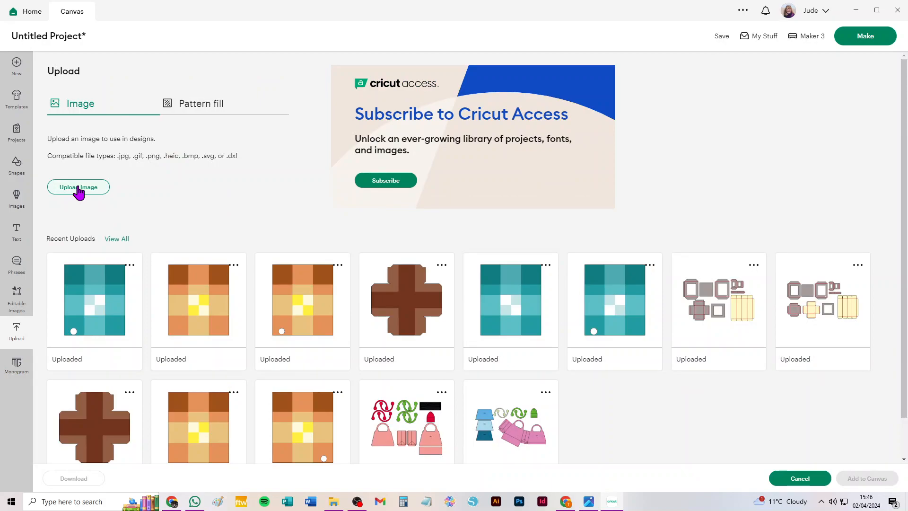
{"action": "left_click", "coordinate": [79, 187]}
{"action": "left_click", "coordinate": [470, 227]}
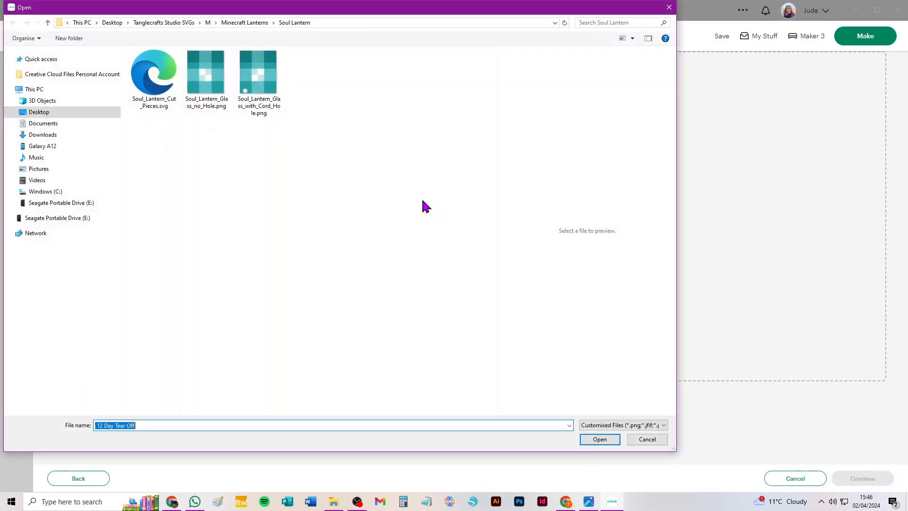
{"action": "left_click", "coordinate": [206, 80]}
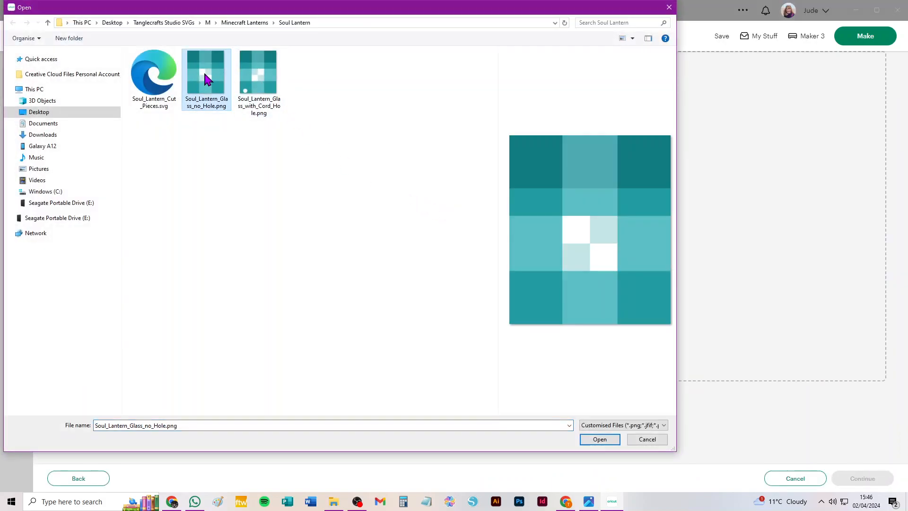
{"action": "left_click", "coordinate": [601, 439]}
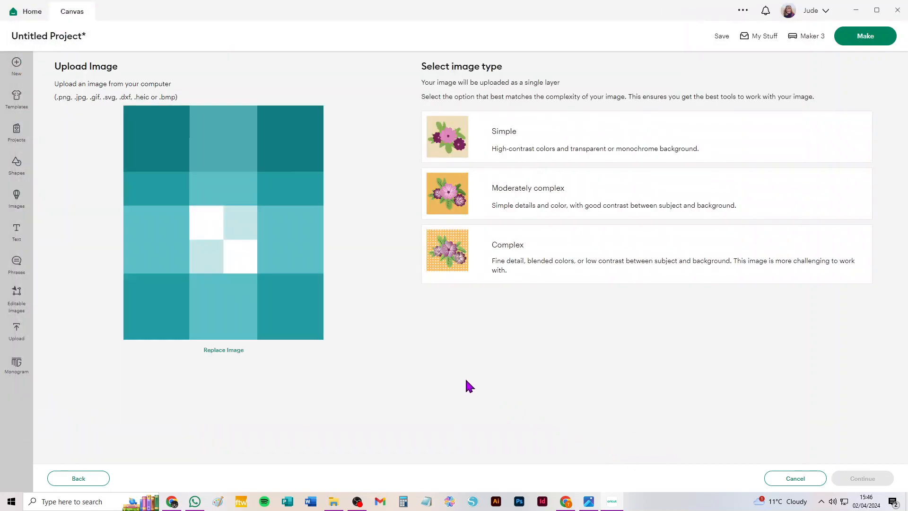
- Upload the glass without a hole as a Complex, Print Then Cut image and add it to the canvas
{"action": "left_click", "coordinate": [533, 254]}
{"action": "left_click", "coordinate": [846, 478]}
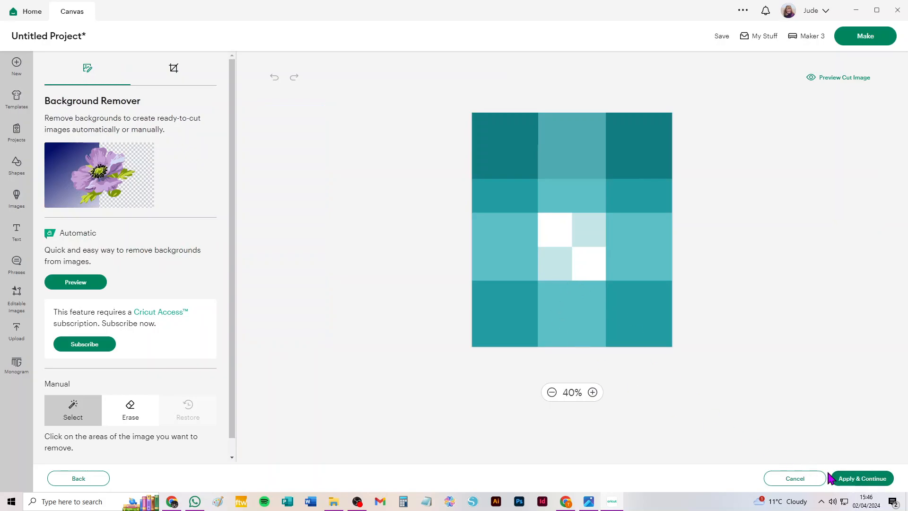
{"action": "left_click", "coordinate": [856, 479]}
{"action": "left_click", "coordinate": [591, 243]}
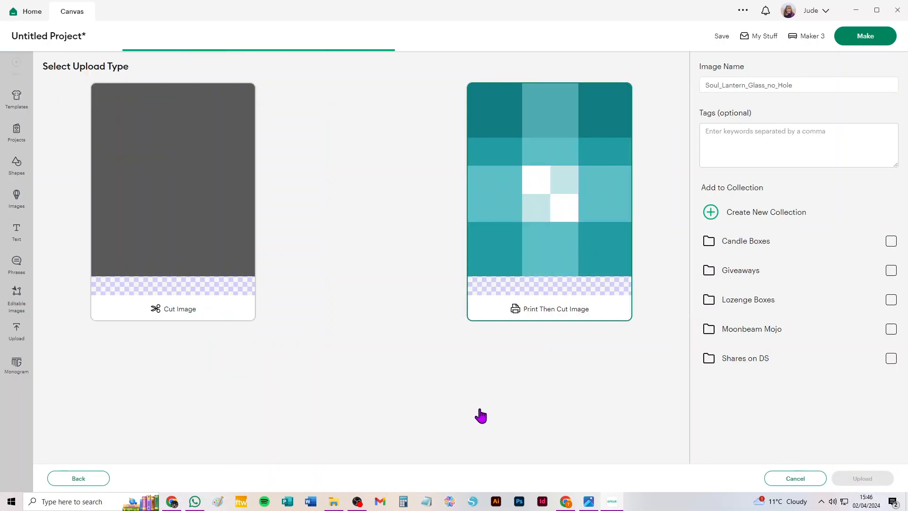
{"action": "left_click", "coordinate": [102, 327]}
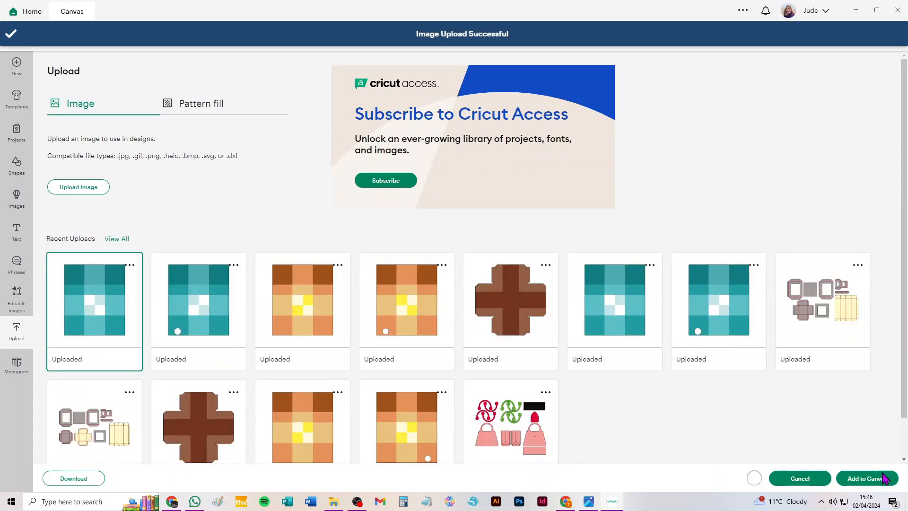
{"action": "left_click", "coordinate": [867, 478]}
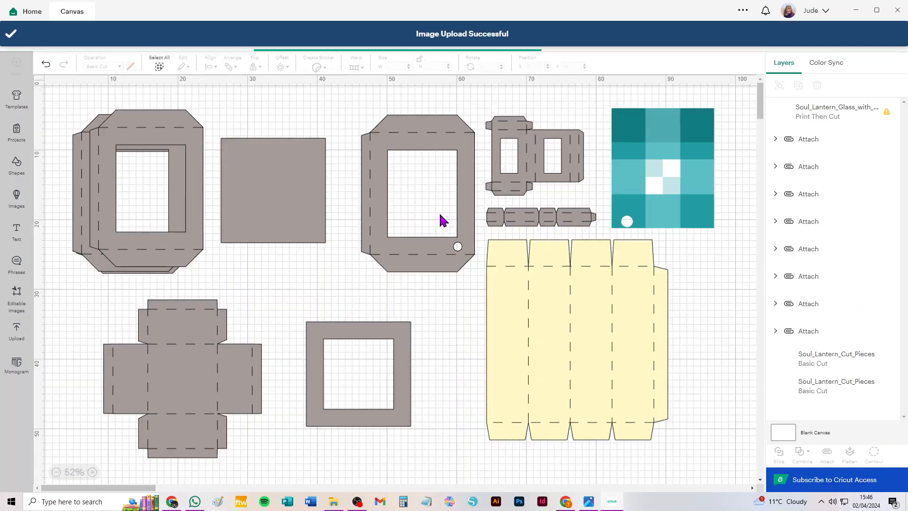
- Set the width of the glass image without a hole to 14.7 cm and duplicate it twice
{"action": "left_click", "coordinate": [393, 65]}
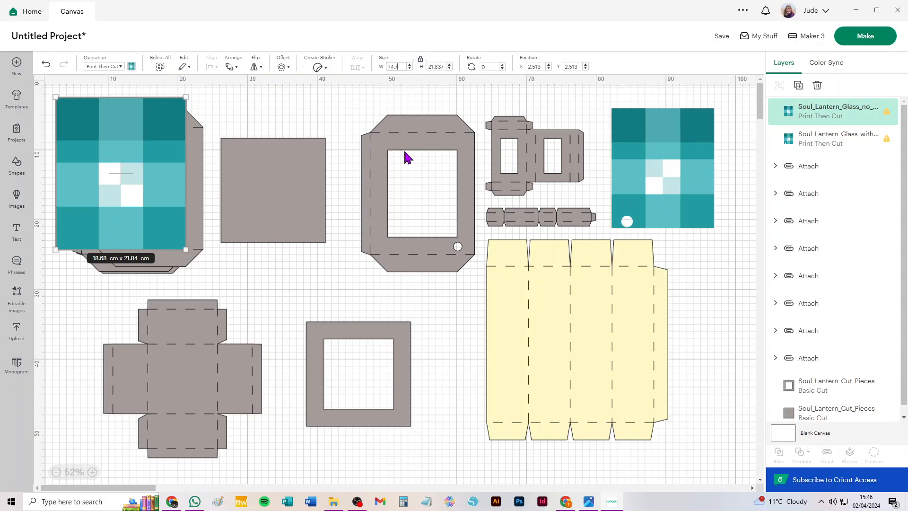
{"action": "key", "text": "Return"}
{"action": "mouse_move", "coordinate": [120, 120]}
{"action": "left_mouse_down"}
{"action": "mouse_move", "coordinate": [608, 240]}
{"action": "mouse_move", "coordinate": [215, 181]}
{"action": "mouse_move", "coordinate": [100, 112]}
{"action": "mouse_move", "coordinate": [120, 120]}
{"action": "left_mouse_up"}
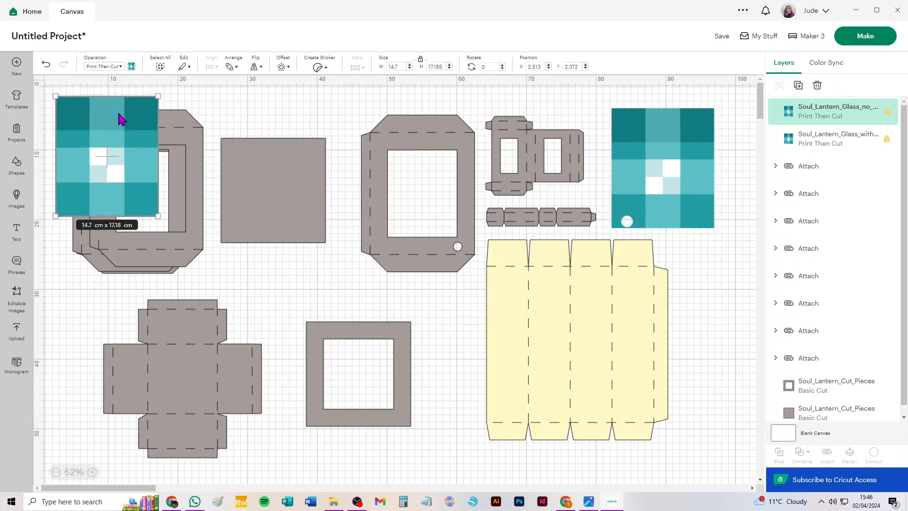
{"action": "left_click", "coordinate": [798, 85]}
{"action": "left_click", "coordinate": [798, 86]}
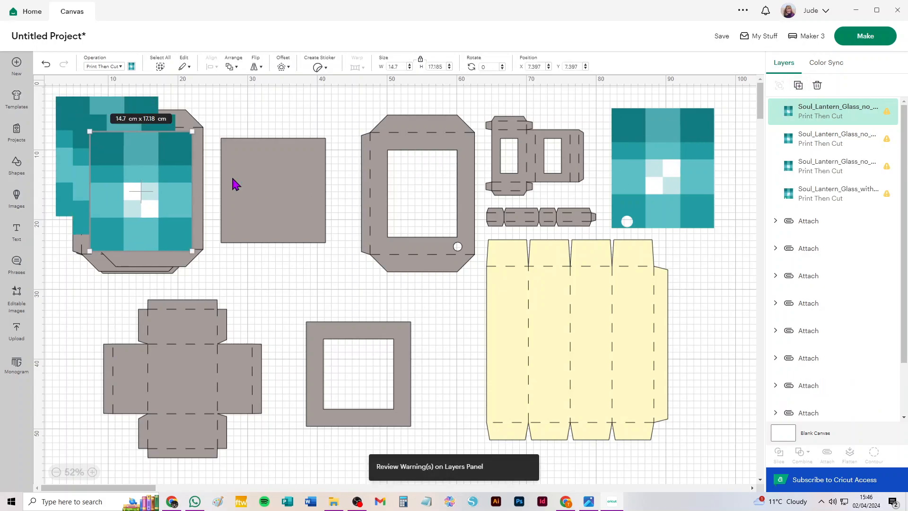
- Send the project to mat preparation, try the A4 material size for the Print Then Cut mats and settle on 21.6 cm x 27.9 cm (Letter)
{"action": "left_click", "coordinate": [867, 35]}
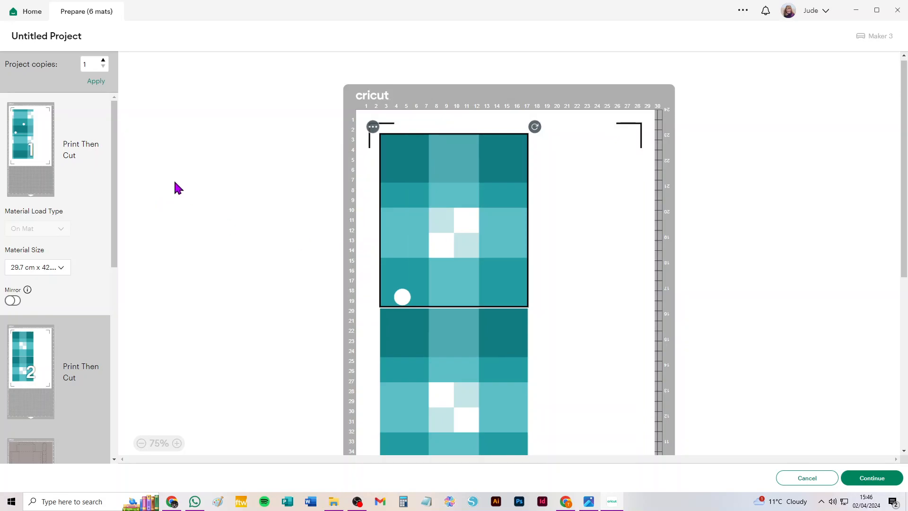
{"action": "left_click", "coordinate": [41, 270]}
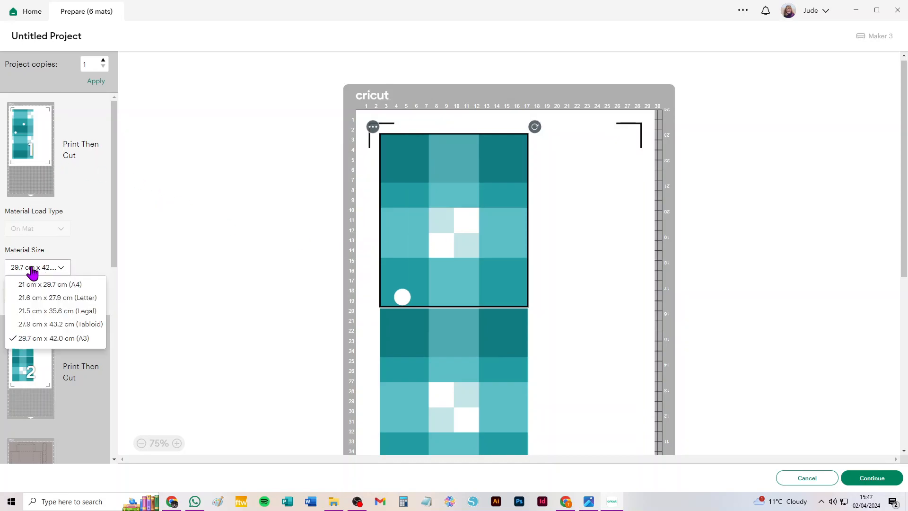
{"action": "left_click", "coordinate": [43, 284]}
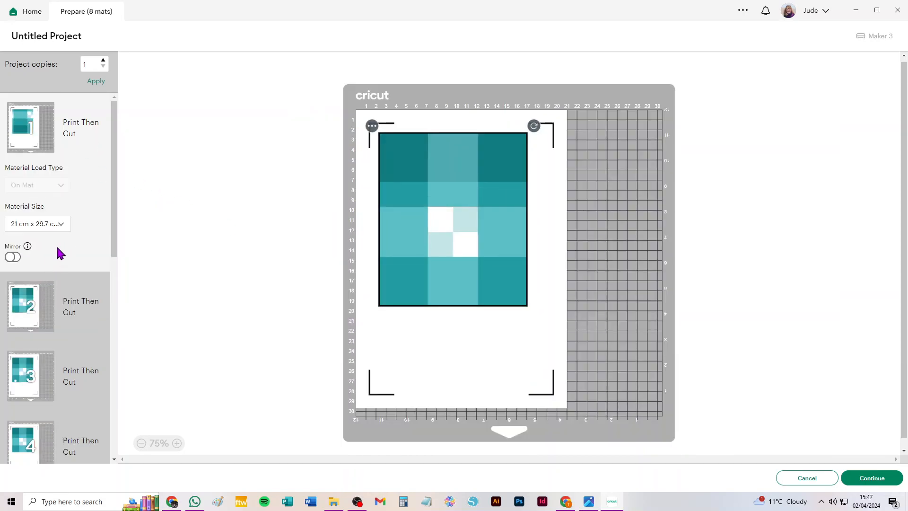
{"action": "left_click", "coordinate": [45, 224]}
{"action": "left_click", "coordinate": [48, 255]}
- On the first Score and Basic Cut mat, nudge the cross-shaped box and return it, and set the material size to 27.9 cm x 43.2 cm (Tabloid)
{"action": "scroll", "coordinate": [95, 268], "scroll_direction": "down", "scroll_amount": 6}
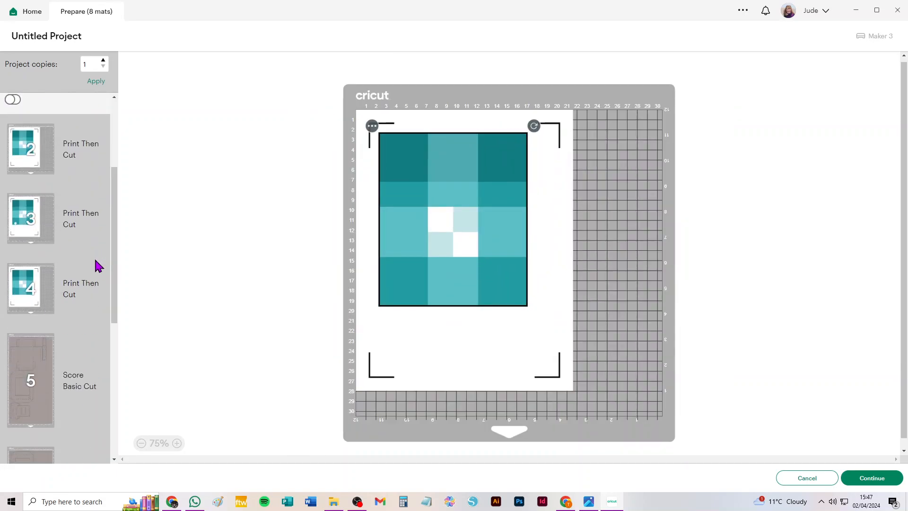
{"action": "left_click", "coordinate": [35, 204]}
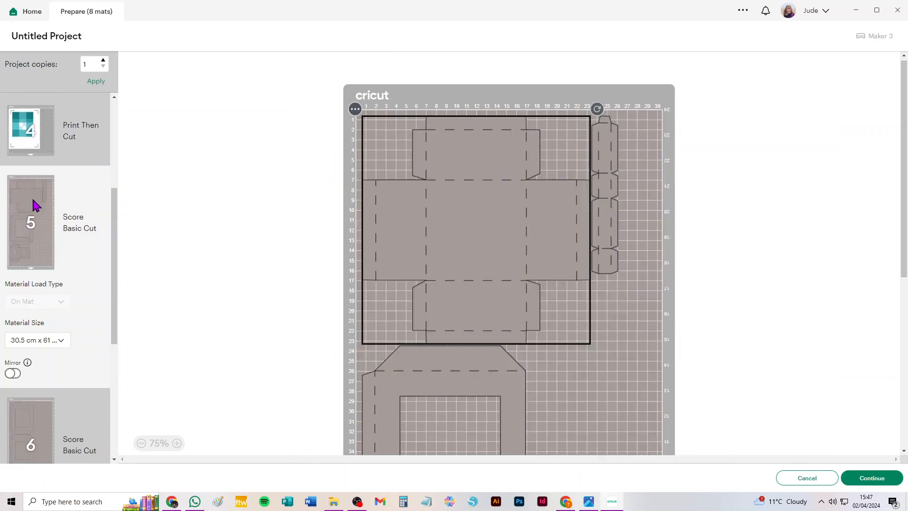
{"action": "left_click", "coordinate": [39, 343]}
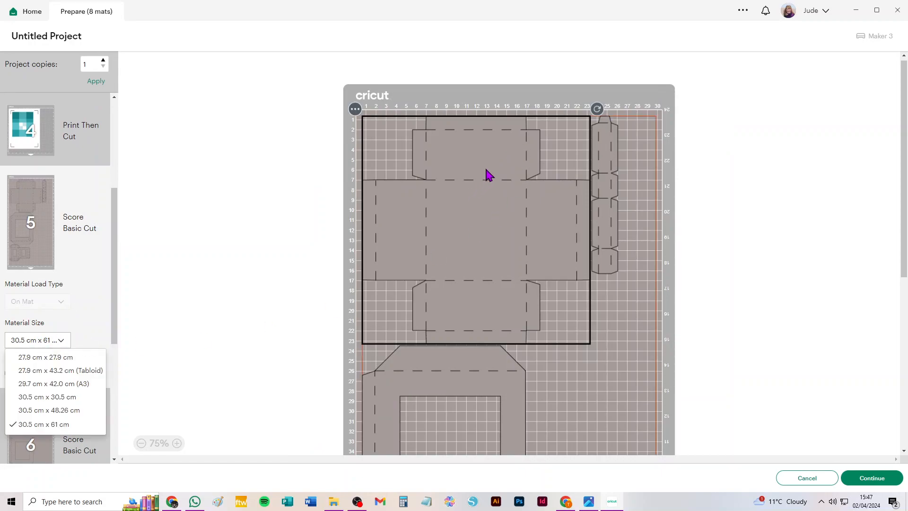
{"action": "mouse_move", "coordinate": [479, 201]}
{"action": "left_mouse_down"}
{"action": "mouse_move", "coordinate": [492, 205]}
{"action": "mouse_move", "coordinate": [485, 201]}
{"action": "left_mouse_up"}
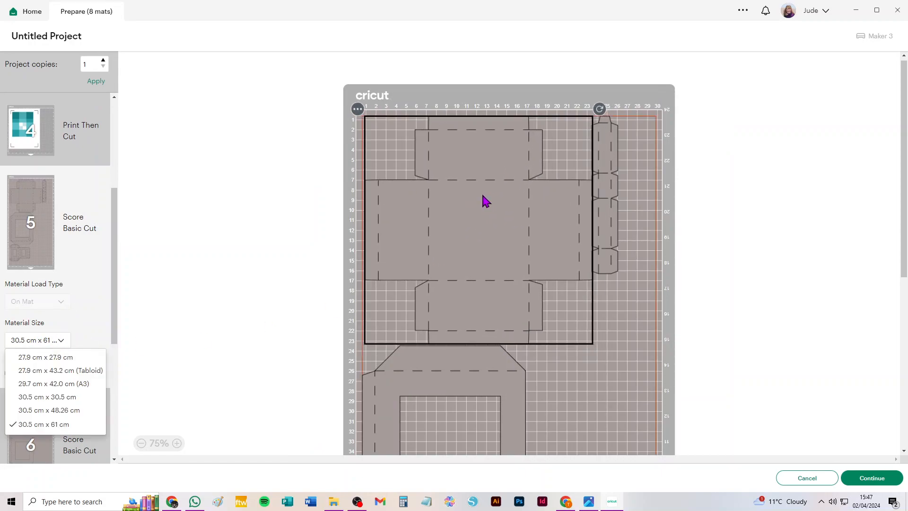
{"action": "left_click_drag", "start_coordinate": [483, 195], "coordinate": [480, 187]}
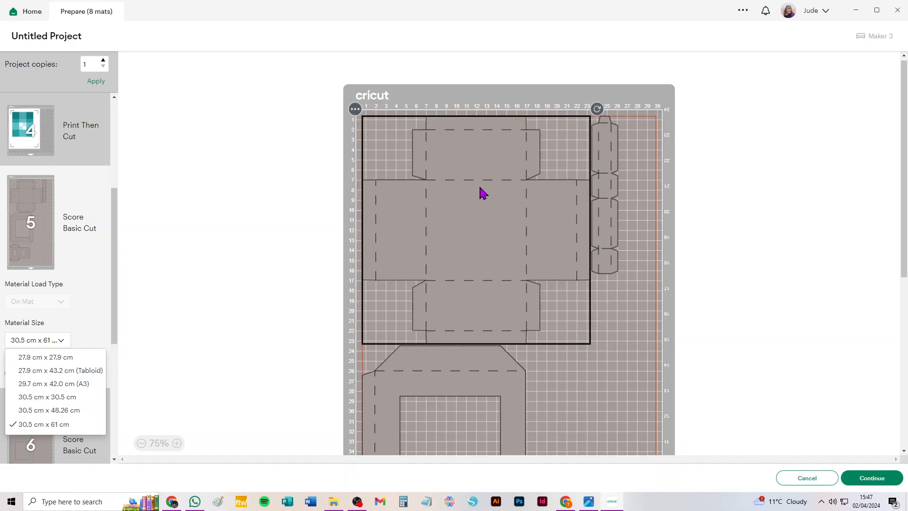
{"action": "left_click", "coordinate": [480, 188]}
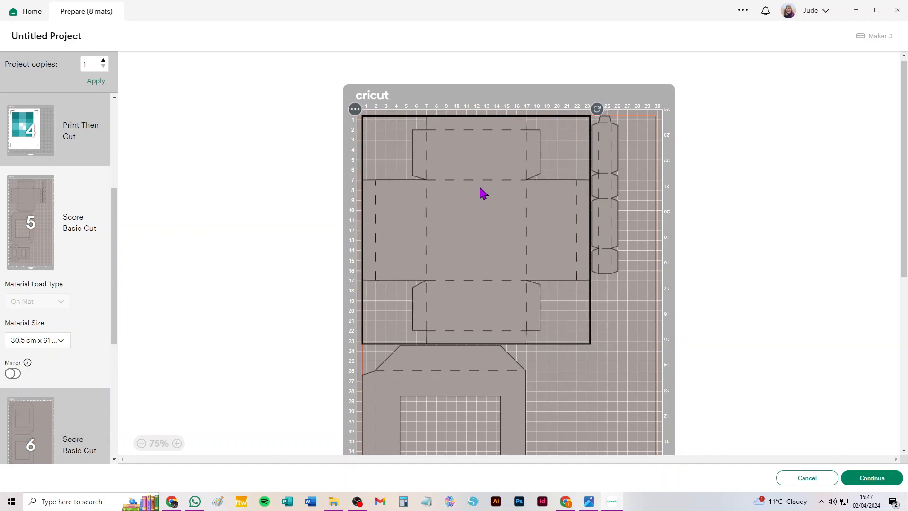
{"action": "left_click", "coordinate": [53, 341]}
{"action": "left_click", "coordinate": [55, 371]}
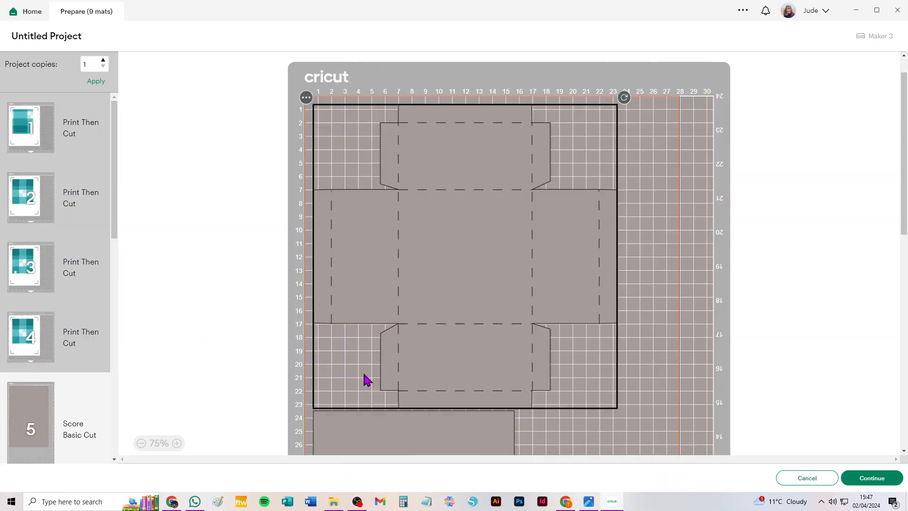
- Set the material size of the cream Score and Basic Cut mat to 30.5 cm x 30.5 cm
{"action": "scroll", "coordinate": [55, 381], "scroll_direction": "down", "scroll_amount": 10}
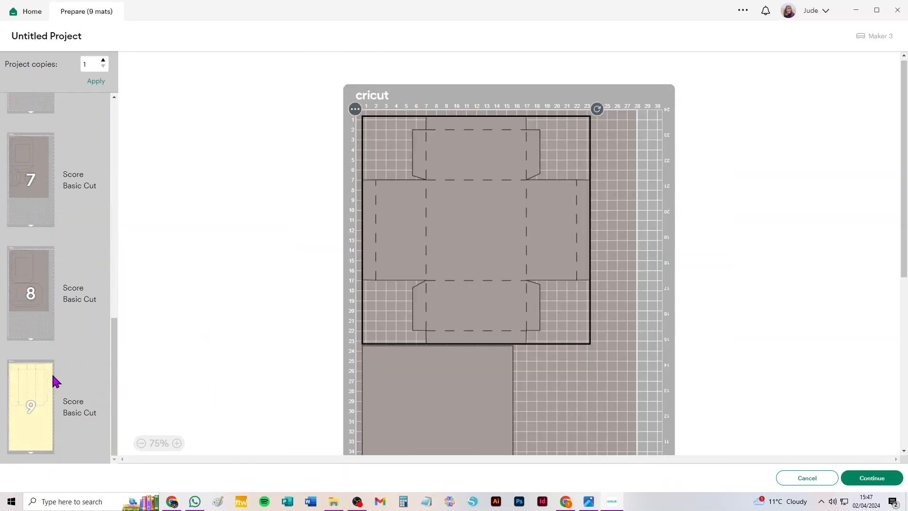
{"action": "scroll", "coordinate": [56, 380], "scroll_direction": "up", "scroll_amount": 5}
{"action": "scroll", "coordinate": [56, 376], "scroll_direction": "down", "scroll_amount": 5}
{"action": "left_click", "coordinate": [38, 400]}
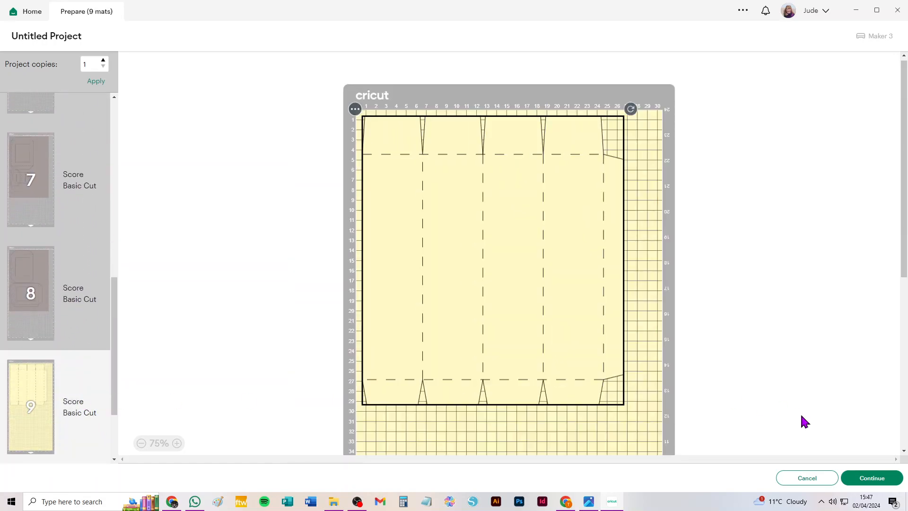
{"action": "scroll", "coordinate": [93, 390], "scroll_direction": "down", "scroll_amount": 3}
{"action": "left_click", "coordinate": [32, 416]}
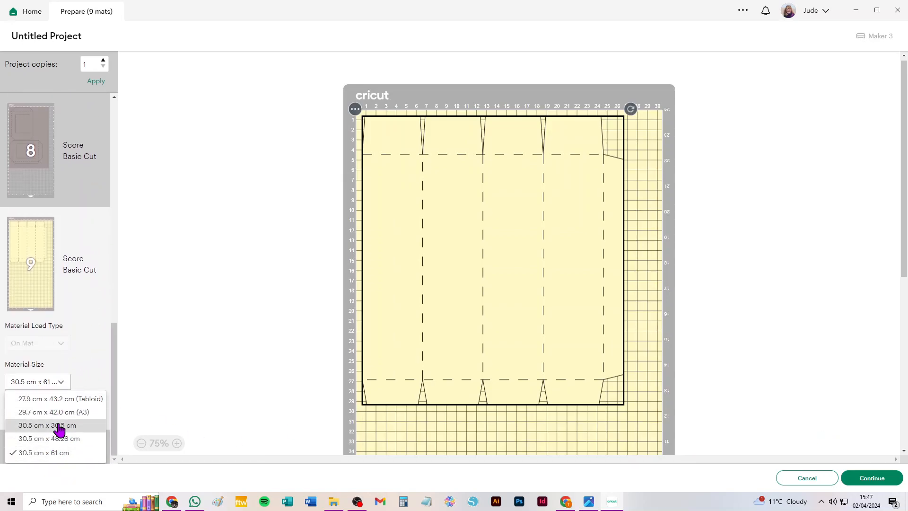
{"action": "left_click", "coordinate": [59, 427]}
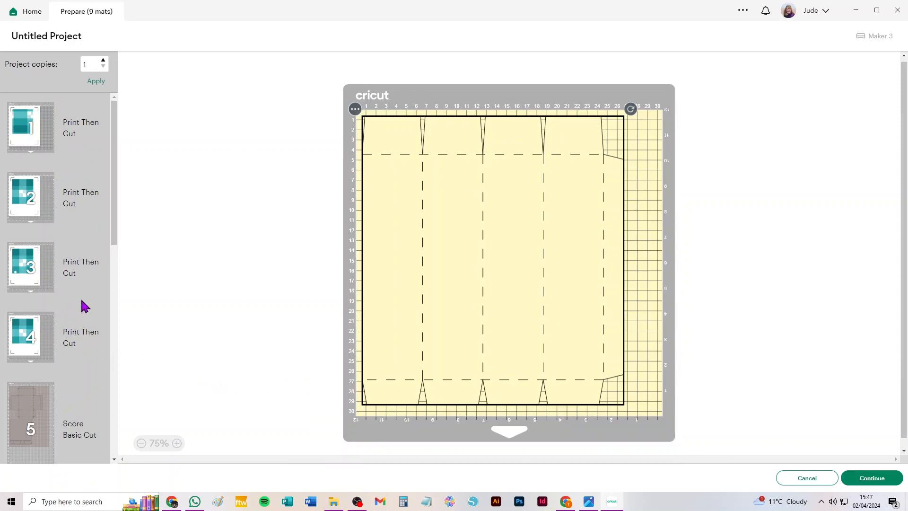
- Check the layouts and material size options of Score and Basic Cut mats 5 and 6, and cancel mat preparation to return to the canvas
{"action": "left_click_drag", "start_coordinate": [114, 202], "coordinate": [118, 256]}
{"action": "left_click", "coordinate": [31, 253]}
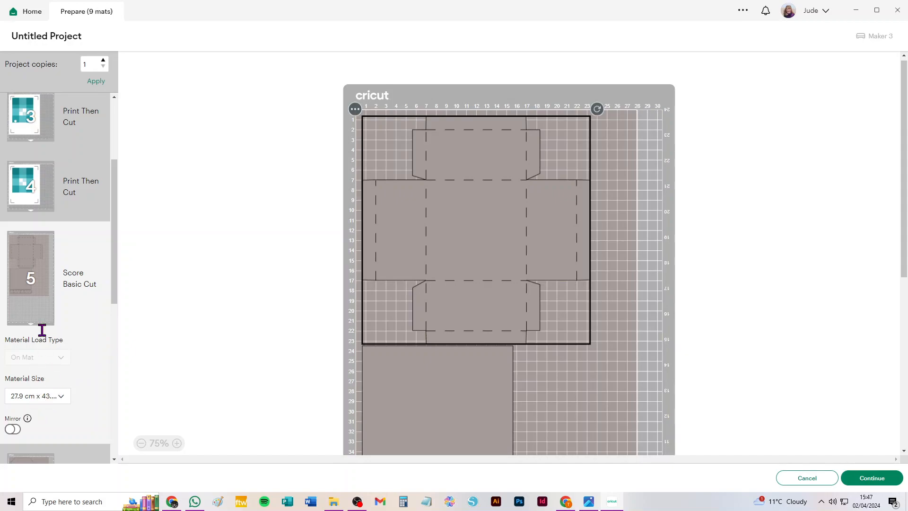
{"action": "left_click_drag", "start_coordinate": [527, 221], "coordinate": [476, 211]}
{"action": "scroll", "coordinate": [65, 371], "scroll_direction": "down", "scroll_amount": 3}
{"action": "left_click", "coordinate": [59, 359]}
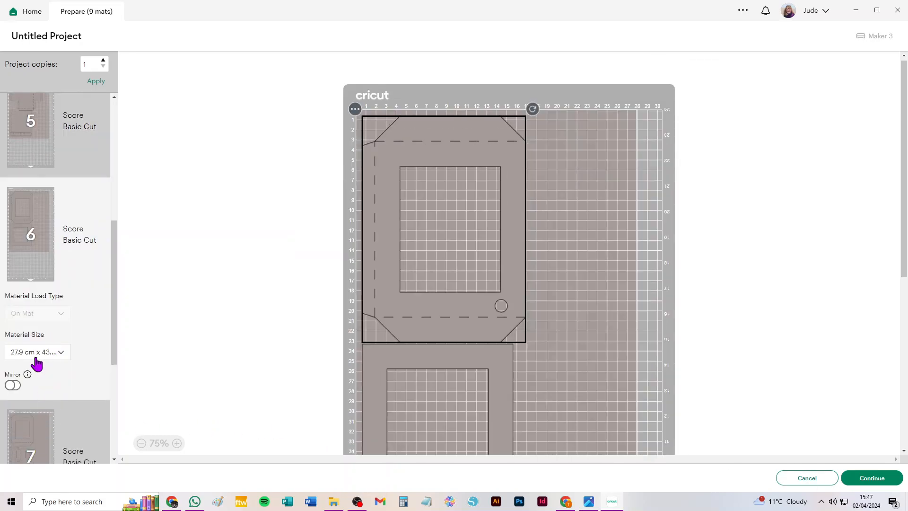
{"action": "left_click", "coordinate": [37, 355]}
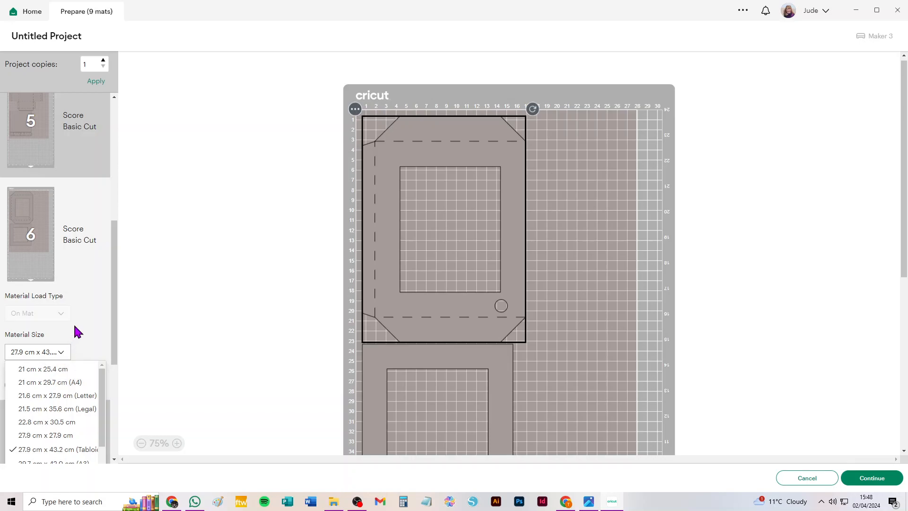
{"action": "scroll", "coordinate": [93, 312], "scroll_direction": "up", "scroll_amount": 3}
{"action": "left_click", "coordinate": [799, 479]}
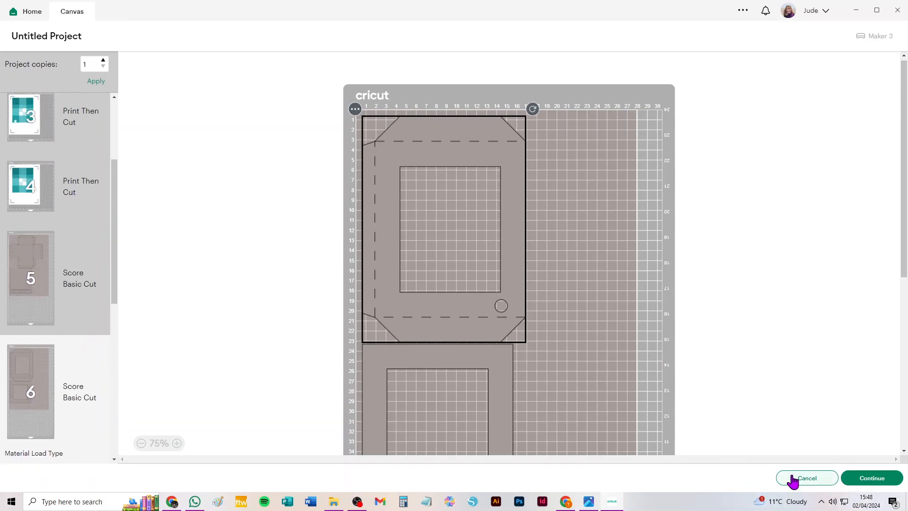
- Recolour the Basic Cut layer of the attached cross-shaped box, trying light yellow and settling on red
{"action": "left_click", "coordinate": [176, 385]}
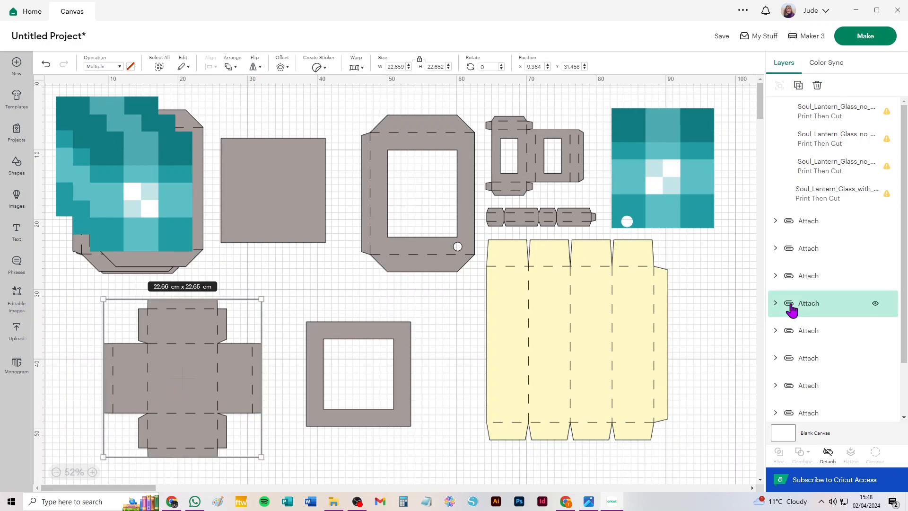
{"action": "left_click", "coordinate": [775, 303]}
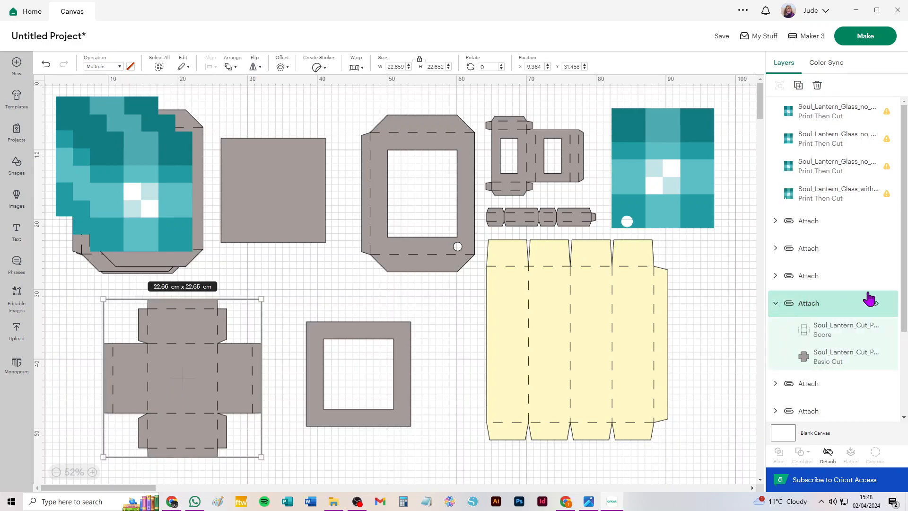
{"action": "left_click", "coordinate": [829, 362]}
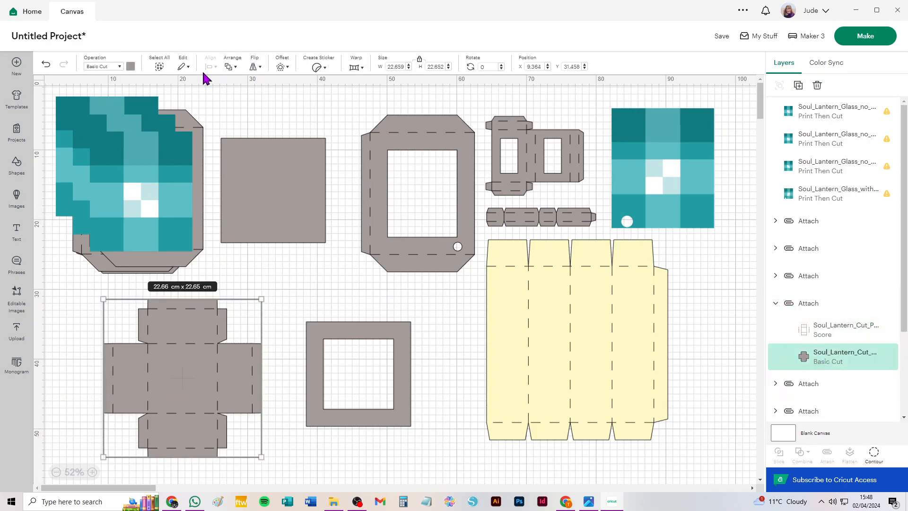
{"action": "left_click", "coordinate": [130, 66]}
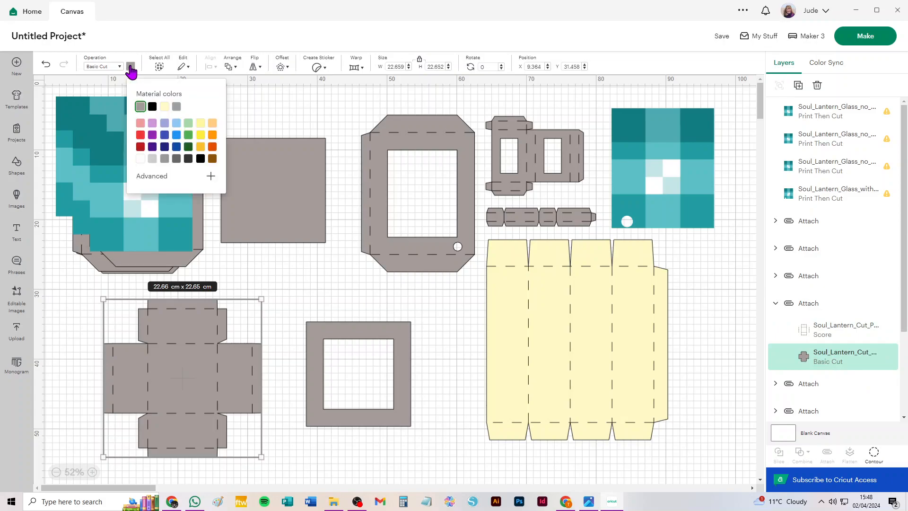
{"action": "left_click", "coordinate": [201, 124]}
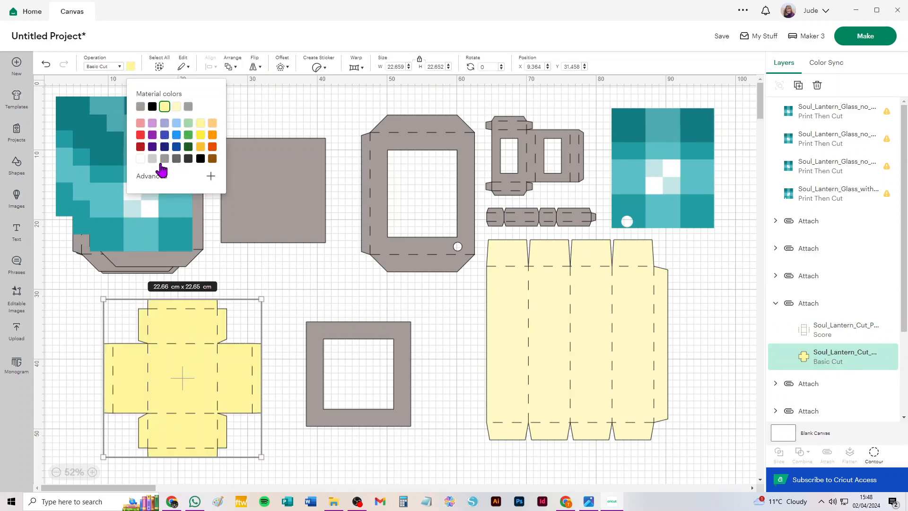
{"action": "left_click", "coordinate": [140, 135]}
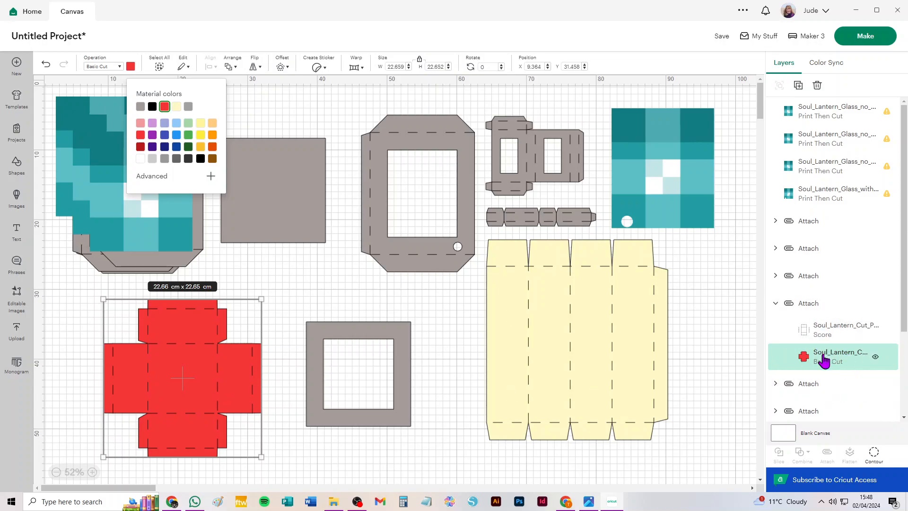
- Send the project to mat preparation and set the Print Then Cut material size to 21 cm x 29.7 cm (A4)
{"action": "left_click", "coordinate": [861, 36]}
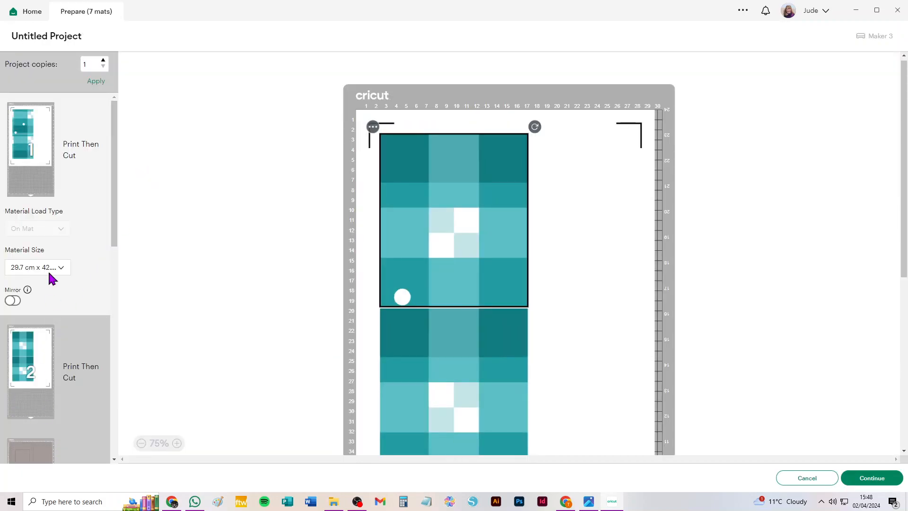
{"action": "left_click", "coordinate": [42, 272]}
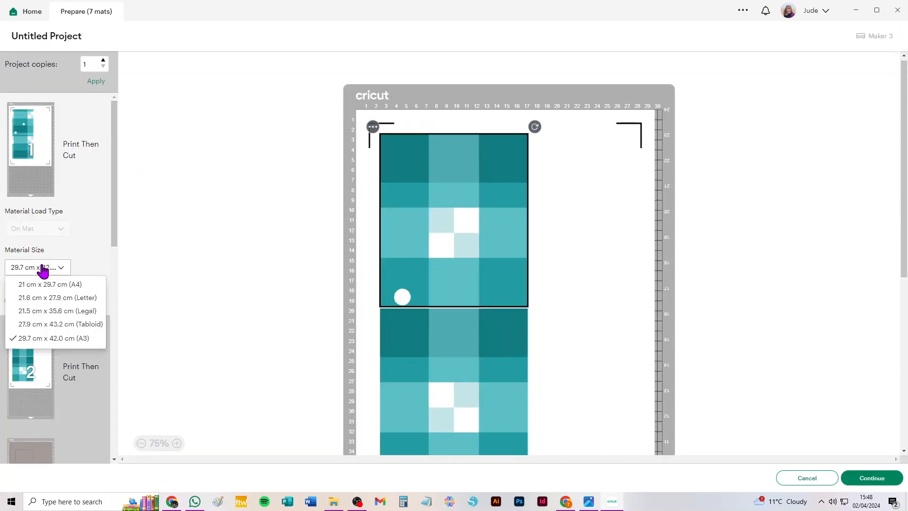
{"action": "left_click", "coordinate": [86, 286]}
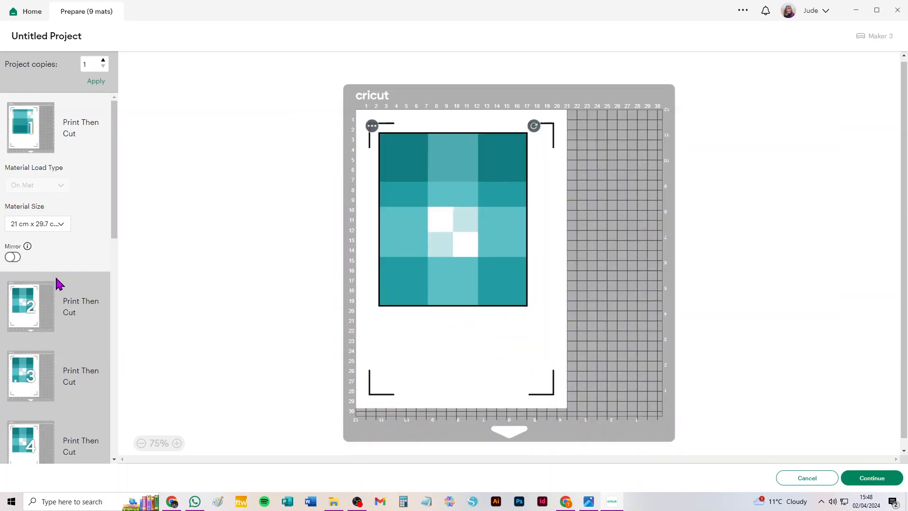
- Set the material size of the first grey Score and Basic Cut mat to 21 cm x 29.7 cm (A4)
{"action": "scroll", "coordinate": [58, 282], "scroll_direction": "down", "scroll_amount": 4}
{"action": "scroll", "coordinate": [62, 276], "scroll_direction": "down", "scroll_amount": 3}
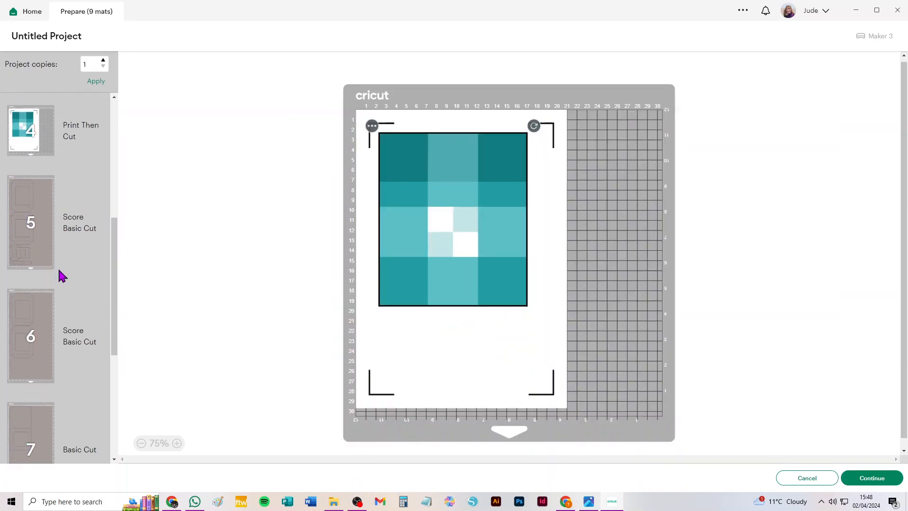
{"action": "left_click", "coordinate": [31, 208]}
{"action": "left_click", "coordinate": [57, 342]}
{"action": "left_click", "coordinate": [61, 373]}
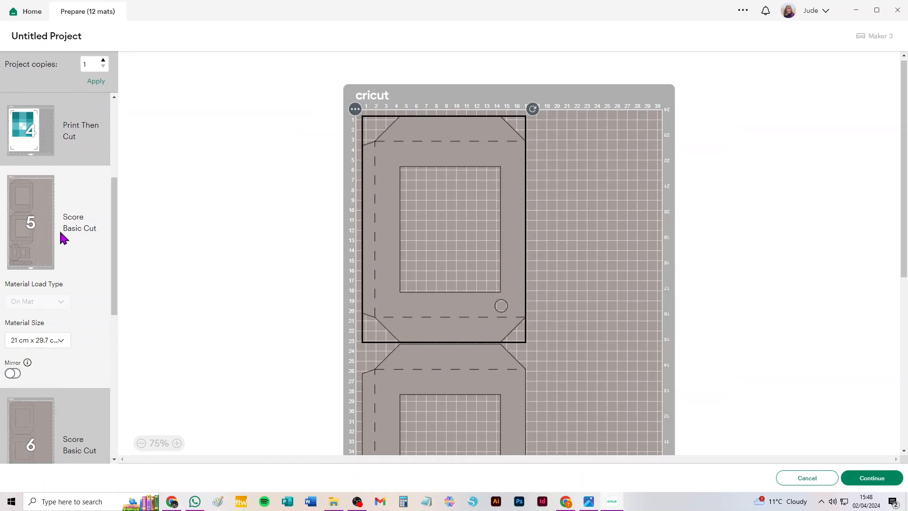
- Open the red cross-shaped box's mat and check which material sizes it offers
{"action": "scroll", "coordinate": [62, 238], "scroll_direction": "down", "scroll_amount": 10}
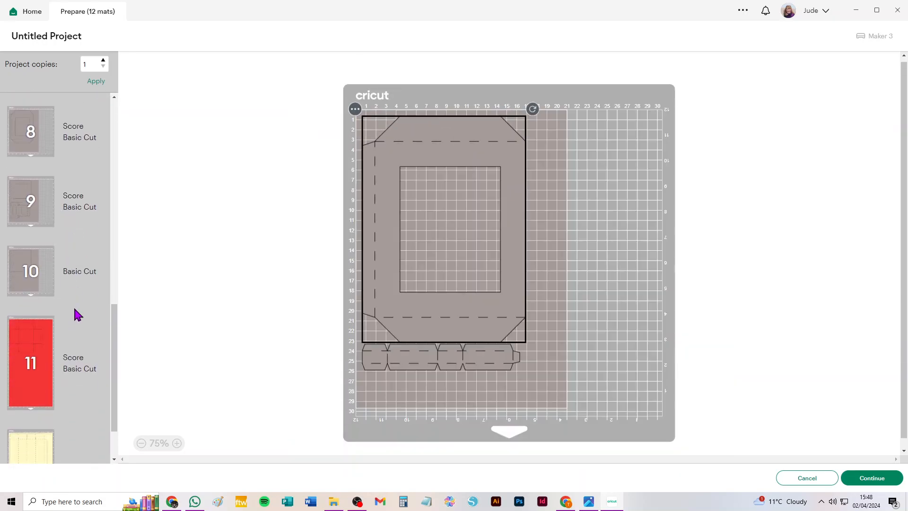
{"action": "left_click", "coordinate": [41, 282]}
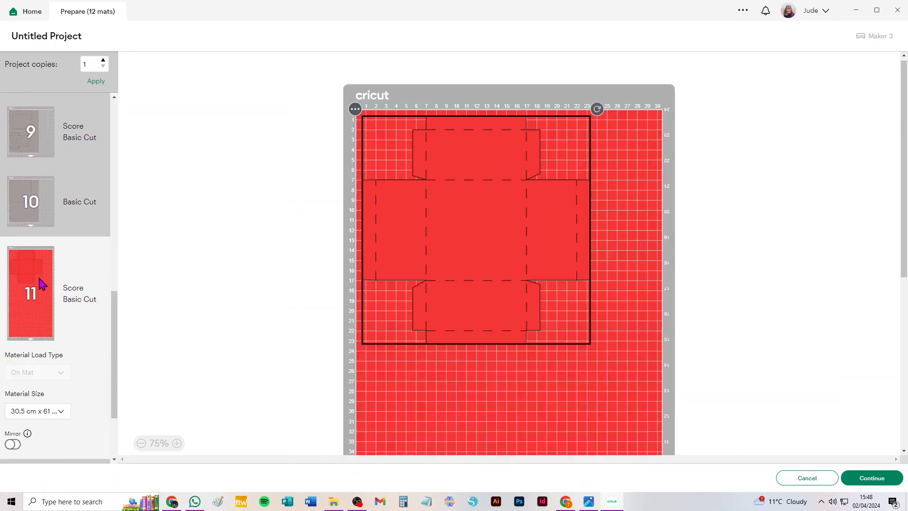
{"action": "left_click", "coordinate": [40, 419]}
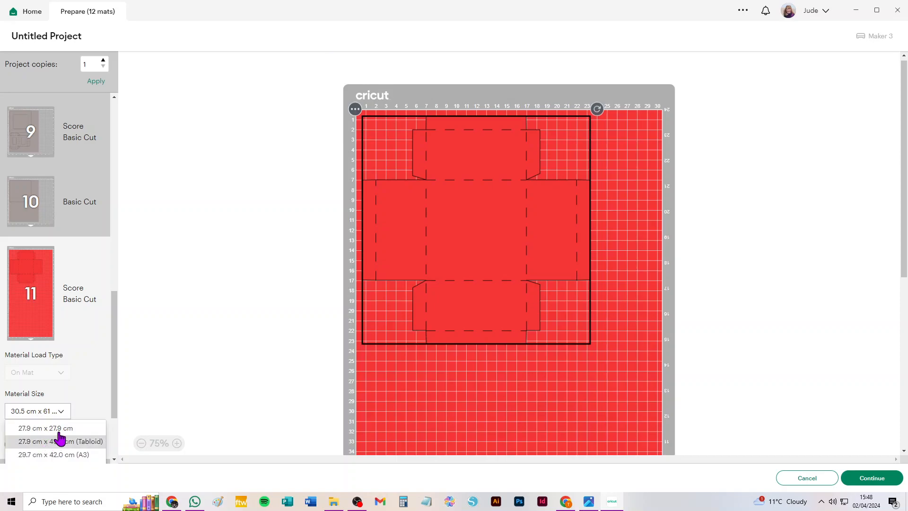
{"action": "scroll", "coordinate": [65, 411], "scroll_direction": "down", "scroll_amount": 2}
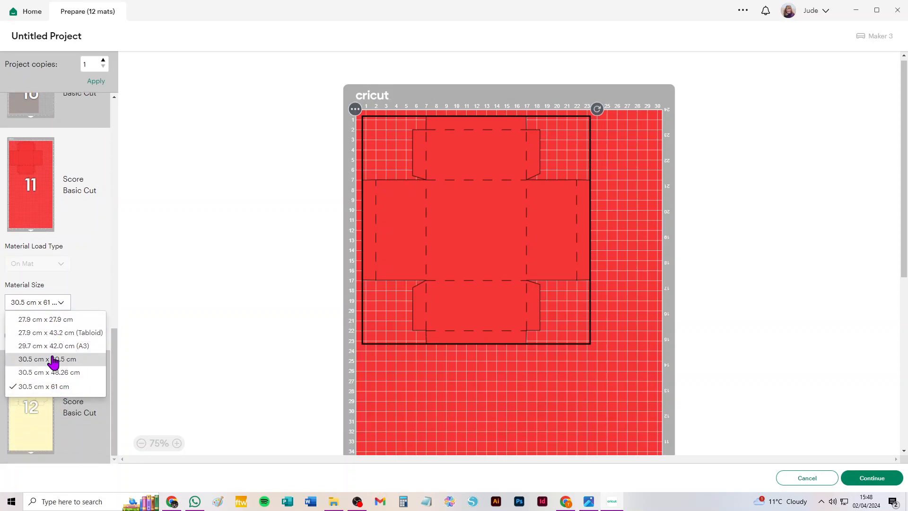
- Set the material size of cream mat 12 to 30.5 cm x 30.5 cm
{"action": "left_click", "coordinate": [28, 438]}
{"action": "left_click", "coordinate": [51, 416]}
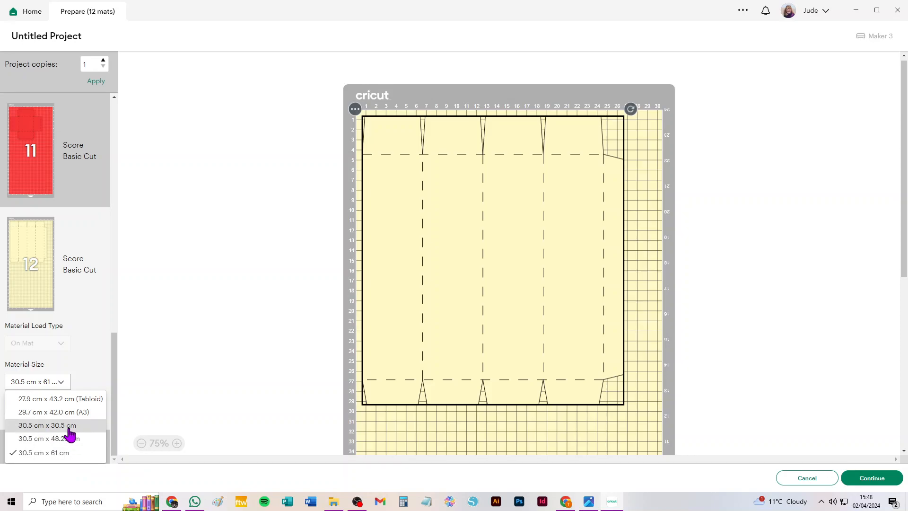
{"action": "left_click", "coordinate": [65, 425]}
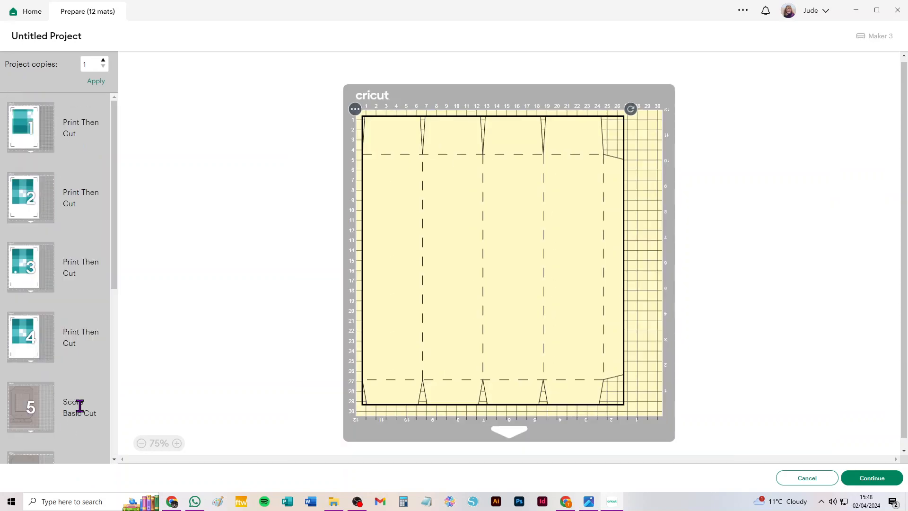
- Review the full list of prepared mats and cancel mat preparation to return to the canvas
{"action": "left_click_drag", "start_coordinate": [118, 269], "coordinate": [105, 392]}
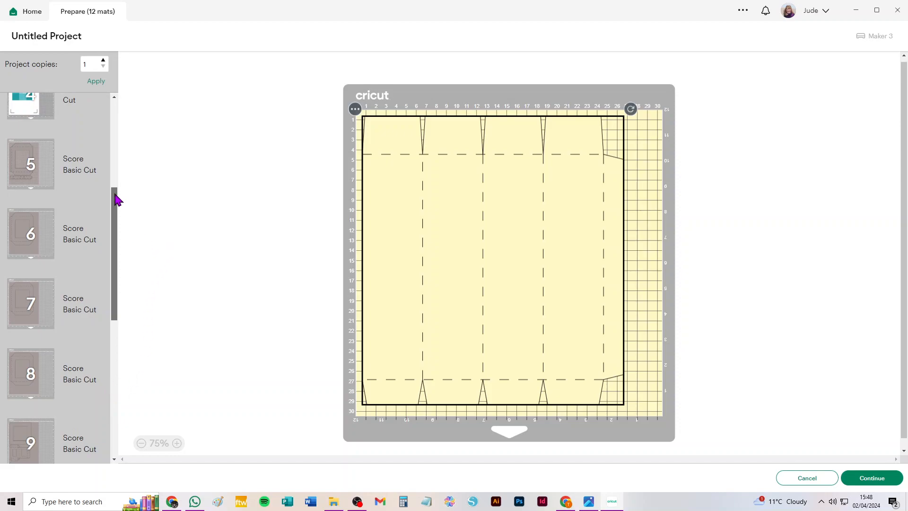
{"action": "left_click_drag", "start_coordinate": [116, 198], "coordinate": [250, 304]}
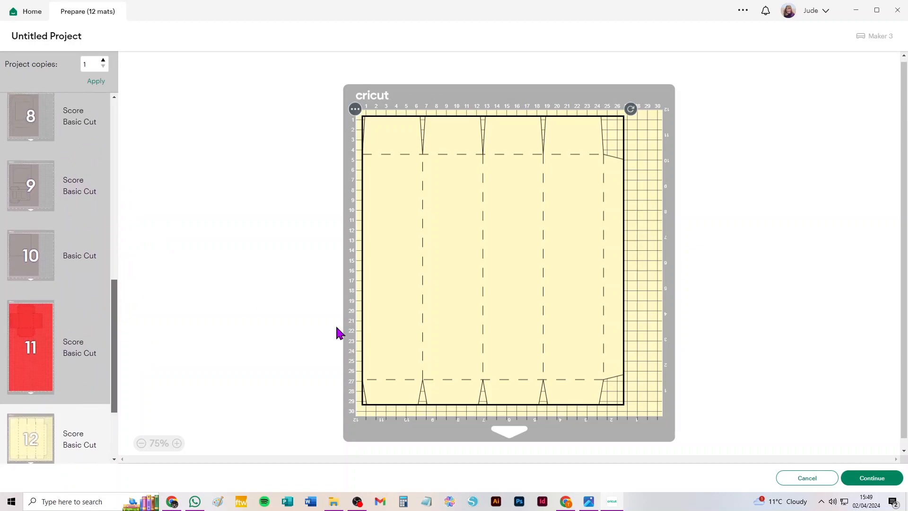
{"action": "left_click", "coordinate": [806, 478]}
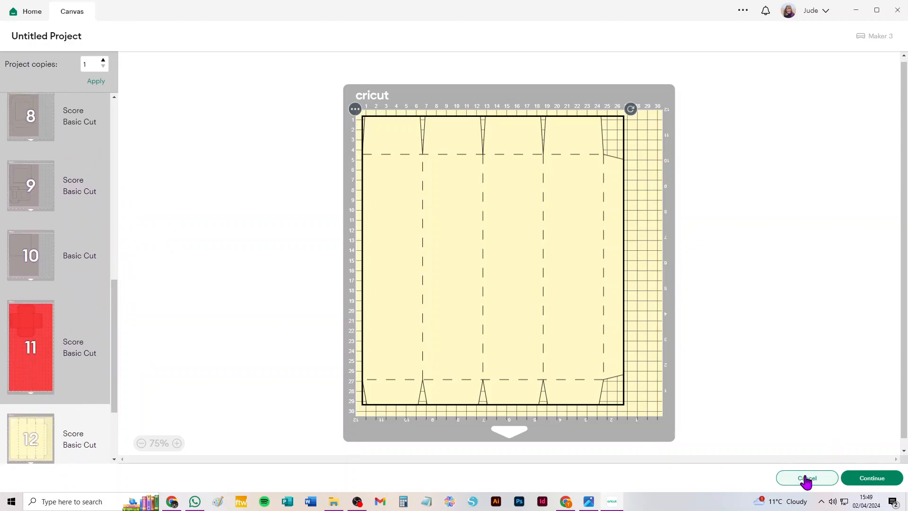